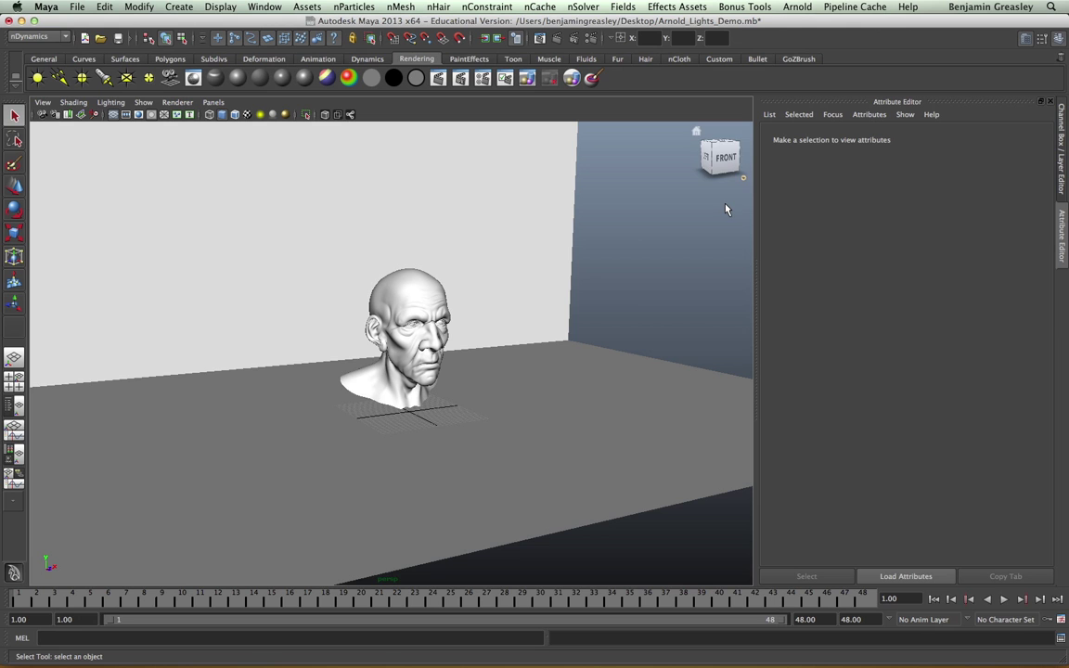
# - Render the unlit head scene with Arnold, check its alpha channel, return to the RGB channels and close the render
pyautogui.keyDown('alt'); pyautogui.moveTo(516, 397); pyautogui.dragTo(618, 389, button='right'); pyautogui.keyUp('alt')
pyautogui.keyDown('alt'); pyautogui.moveTo(618, 389); pyautogui.dragTo(493, 385); pyautogui.keyUp('alt')
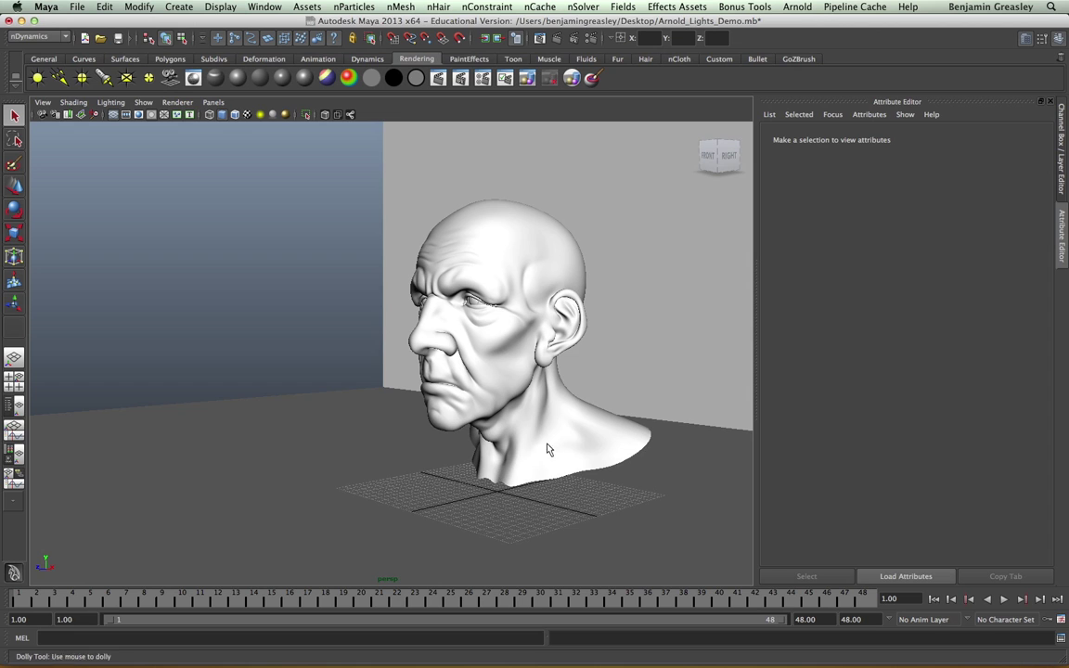
pyautogui.click(516, 37)
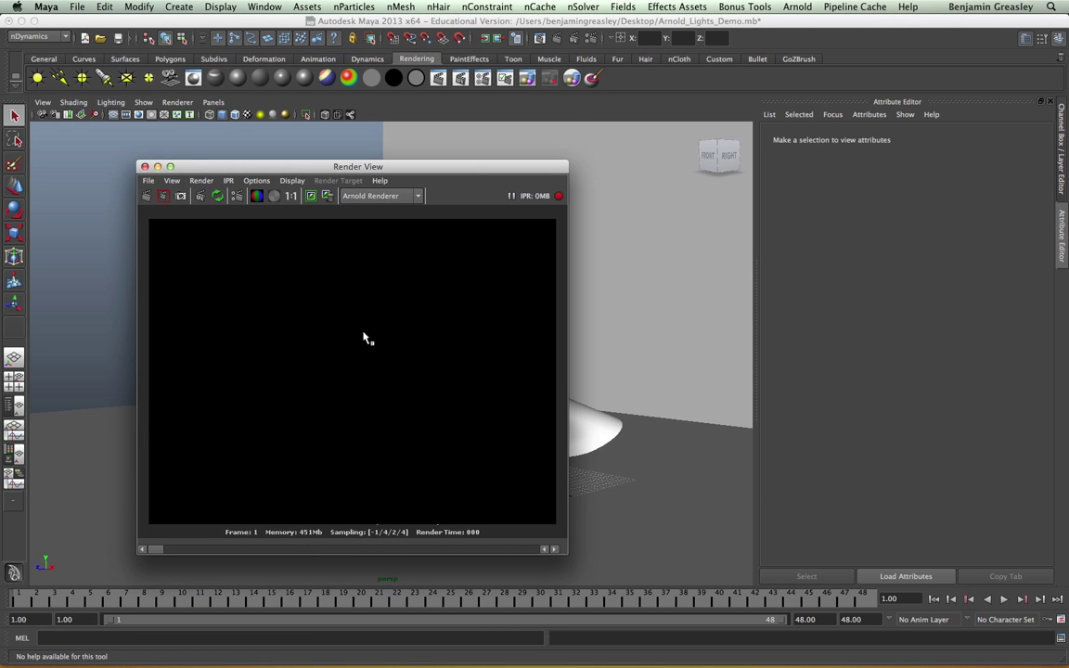
pyautogui.click(274, 196)
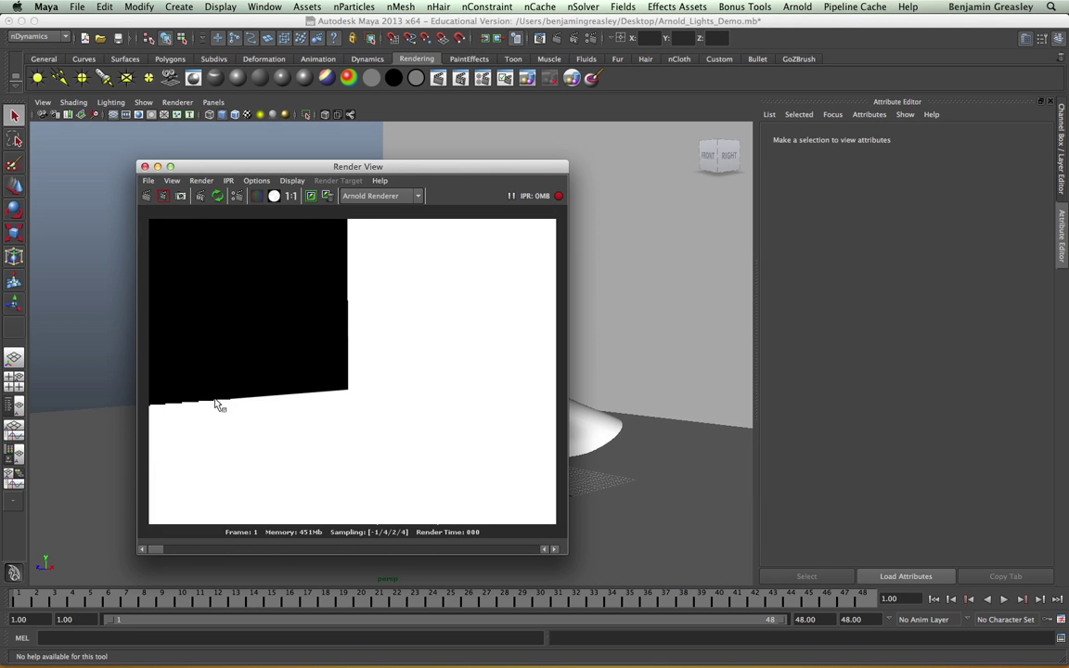
pyautogui.click(257, 196)
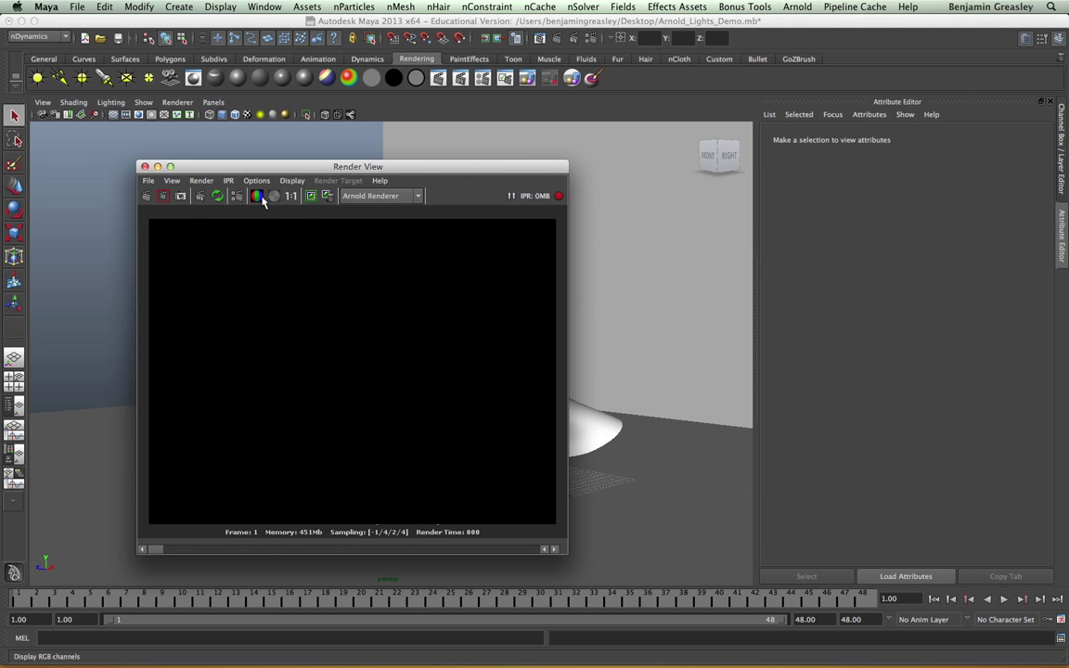
pyautogui.click(145, 167)
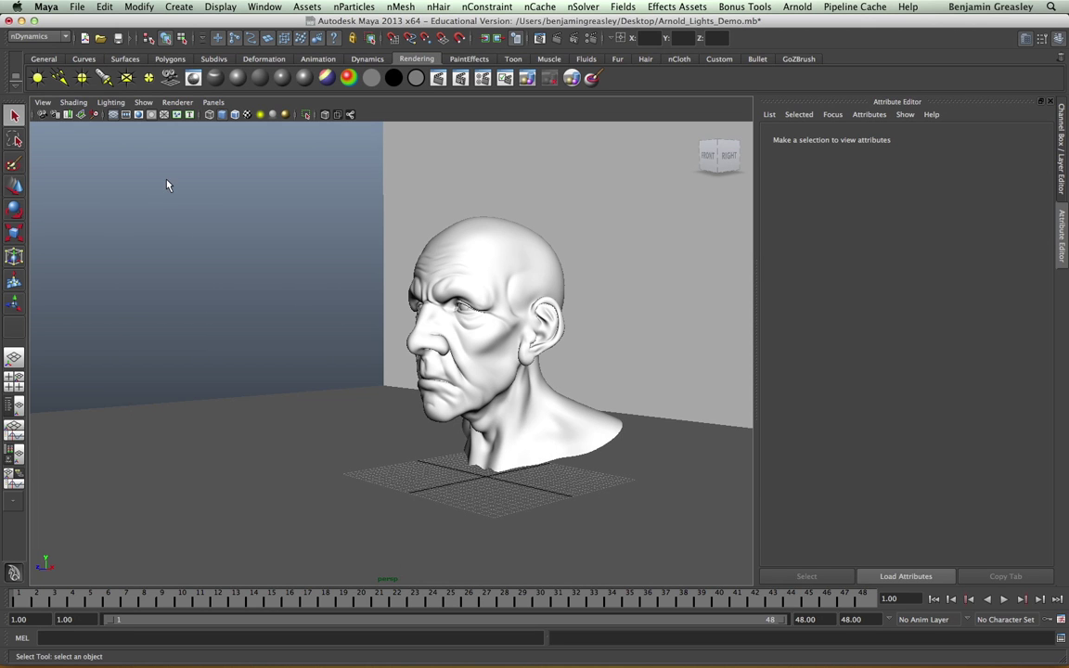
# - Create a point light, place it above and in front of the head's face, and start an interactive Arnold render
pyautogui.click(81, 77)
pyautogui.keyDown('alt'); pyautogui.moveTo(514, 471); pyautogui.dragTo(497, 476, button='middle'); pyautogui.keyUp('alt')
pyautogui.press('w')
pyautogui.moveTo(465, 444); pyautogui.dragTo(316, 148)
pyautogui.scroll(-3, 384, 346)
pyautogui.keyDown('alt'); pyautogui.moveTo(384, 345); pyautogui.dragTo(380, 297); pyautogui.keyUp('alt')
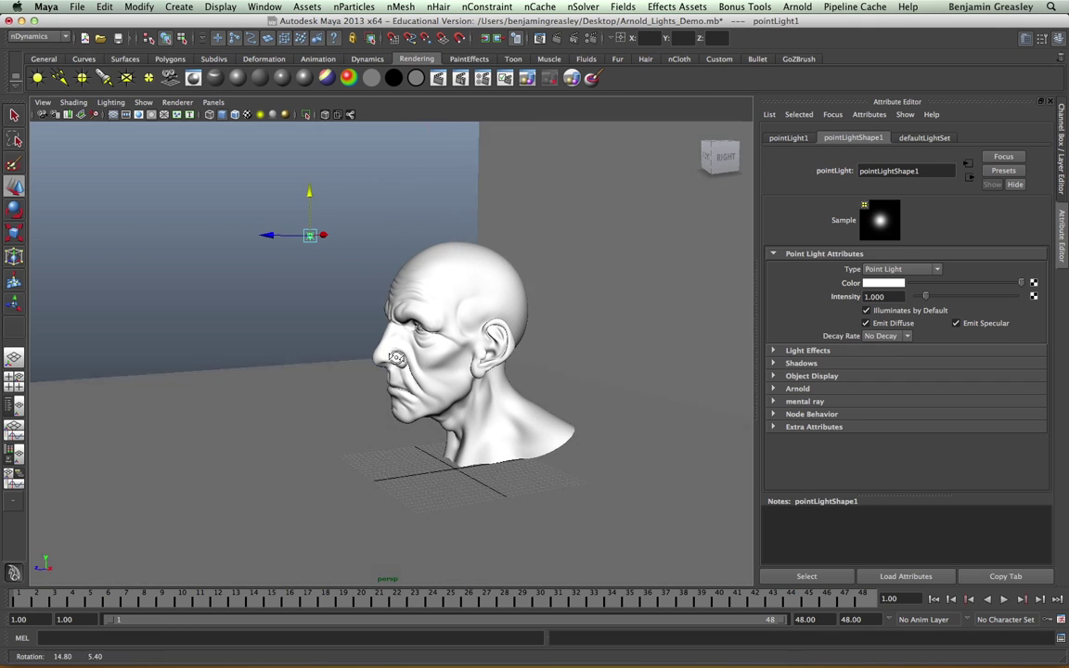
pyautogui.press('q')
pyautogui.keyDown('alt'); pyautogui.moveTo(381, 196); pyautogui.dragTo(408, 212); pyautogui.keyUp('alt')
pyautogui.scroll(1, 408, 211)
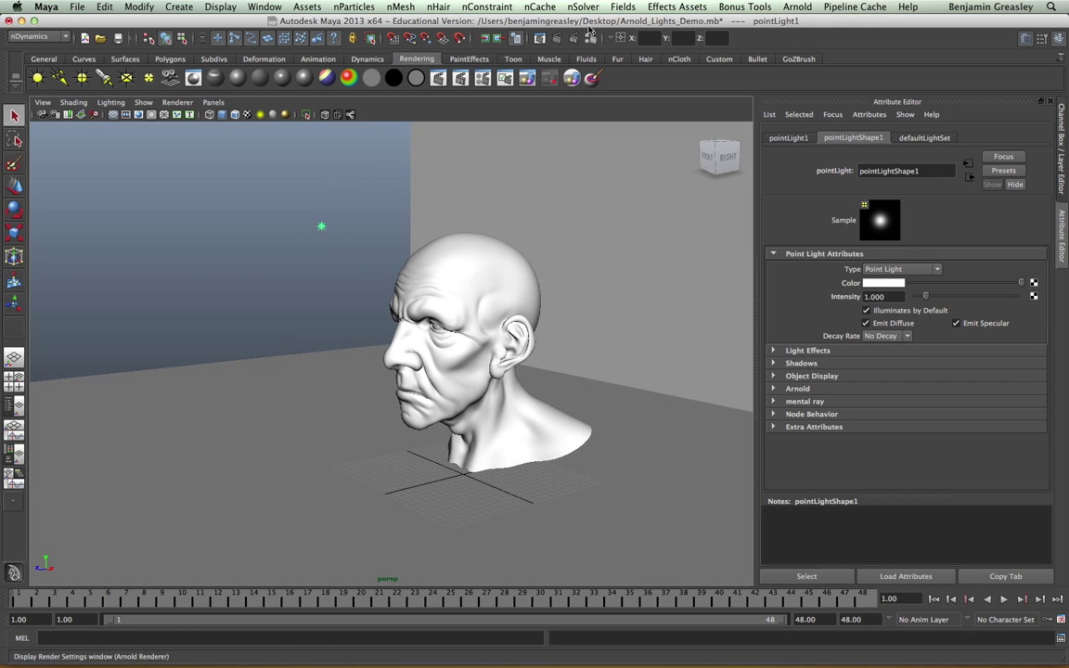
pyautogui.click(575, 43)
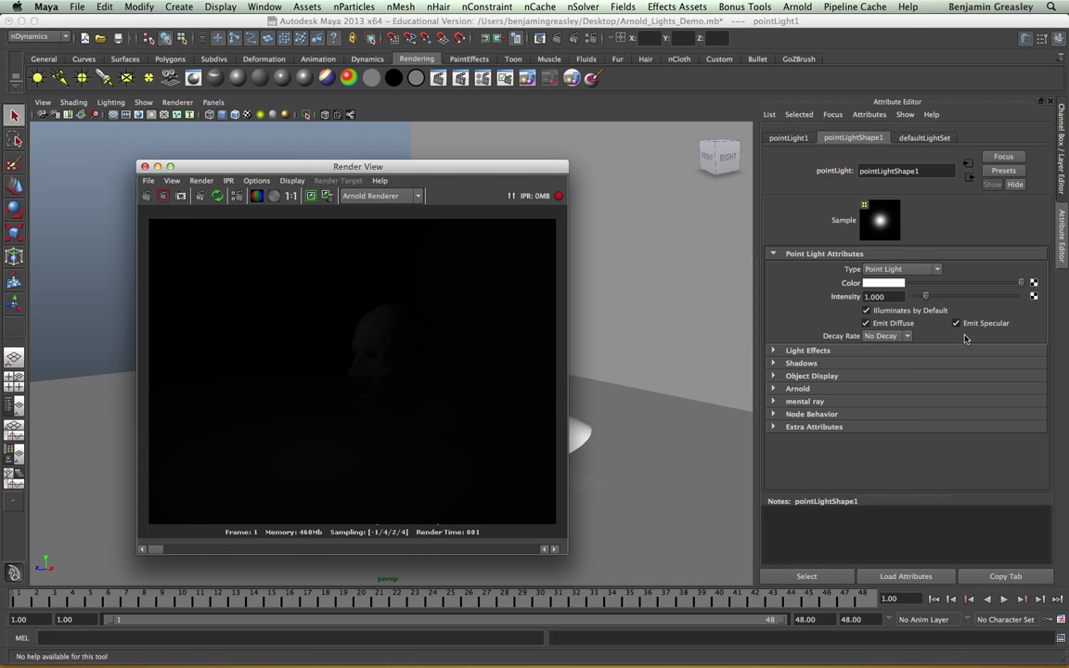
# - Try the constant decay type in the point light's Arnold attributes and switch it back to quadratic
pyautogui.click(816, 391)
pyautogui.scroll(-3, 817, 390)
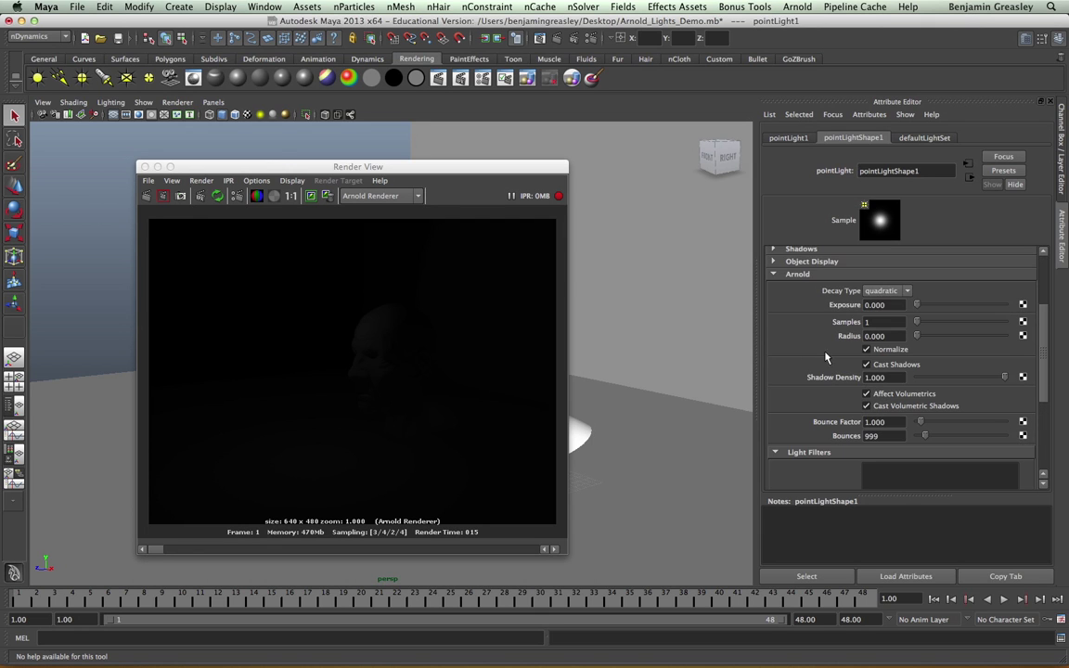
pyautogui.click(886, 291)
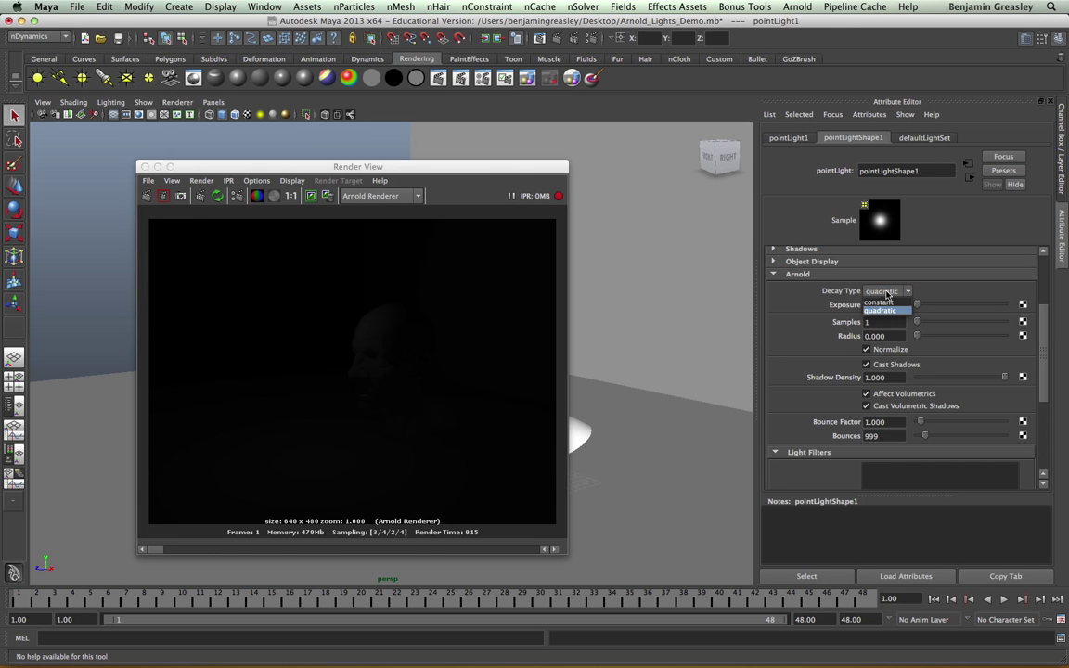
pyautogui.click(889, 304)
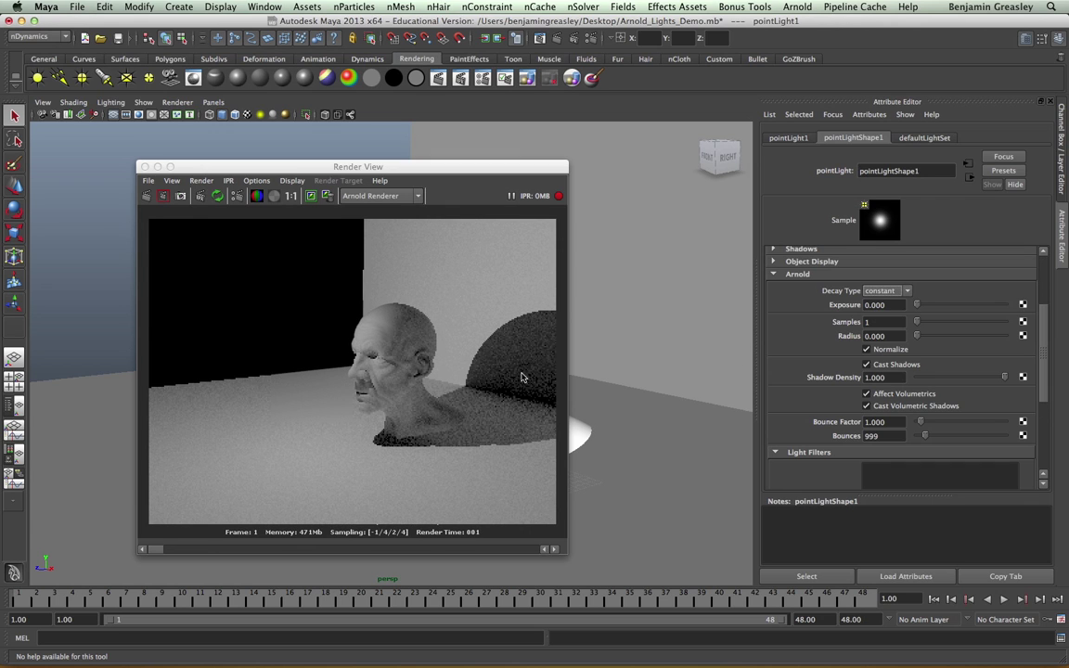
pyautogui.click(887, 291)
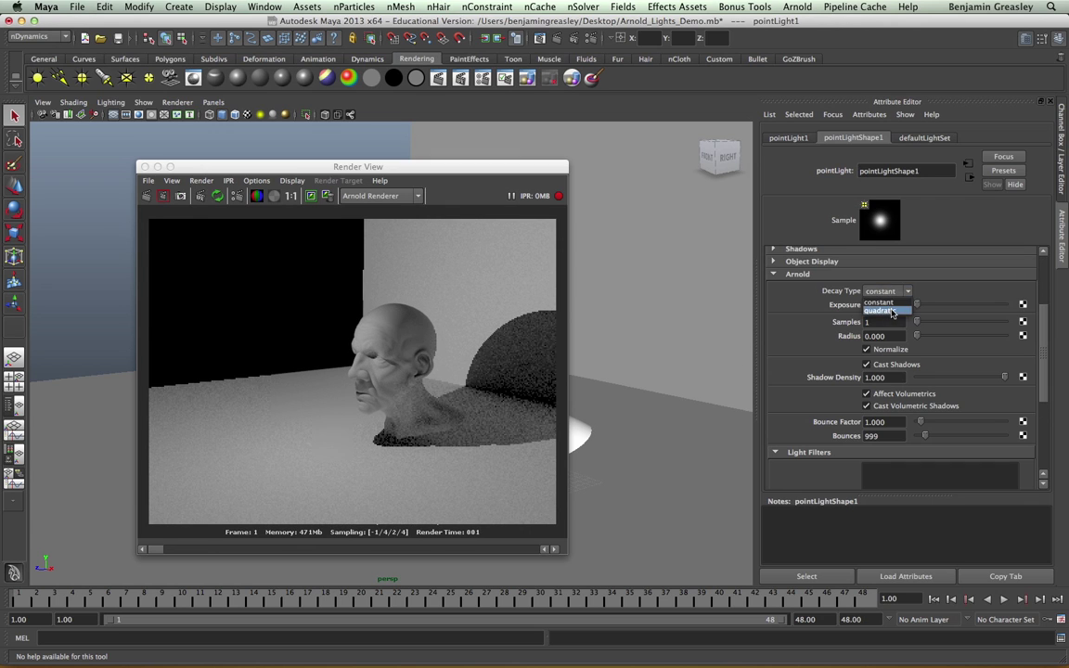
pyautogui.click(893, 311)
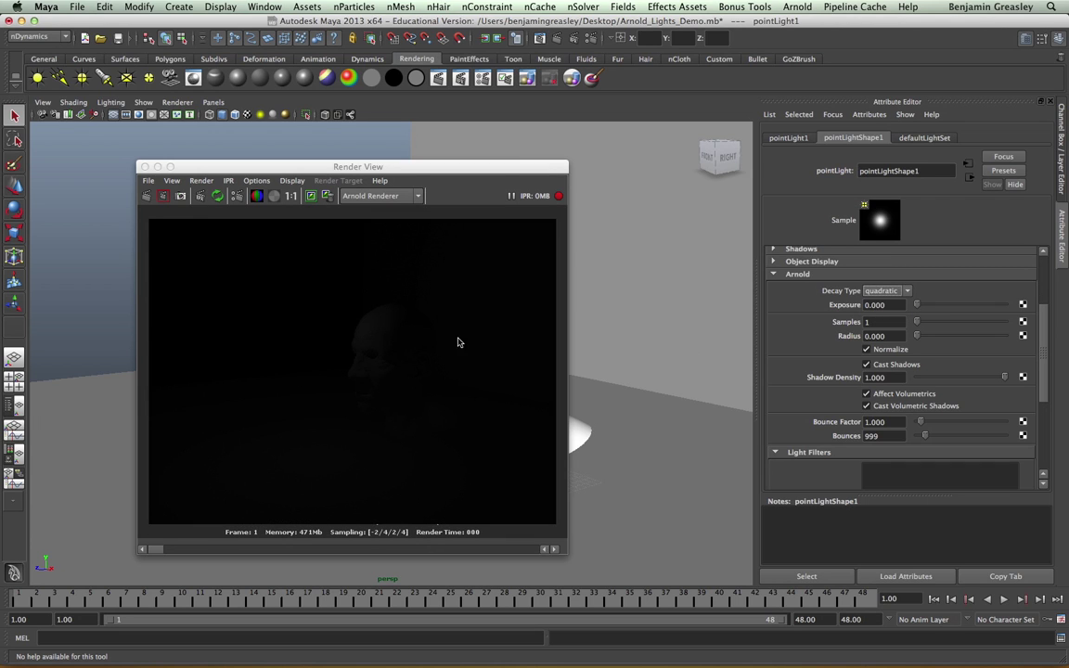
# - Set the point light's intensity to 10 and raise its Arnold exposure to about 5.145
pyautogui.scroll(3, 825, 316)
pyautogui.scroll(2, 824, 315)
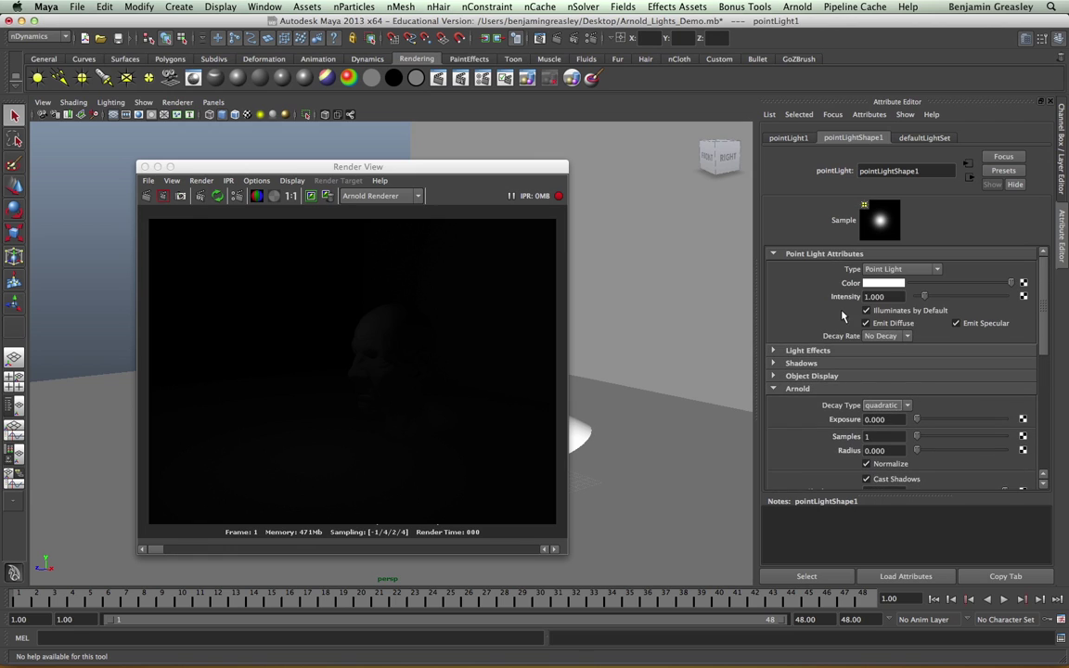
pyautogui.moveTo(926, 296); pyautogui.dragTo(928, 299)
pyautogui.doubleClick(877, 296)
pyautogui.write('10')
pyautogui.press('Return')
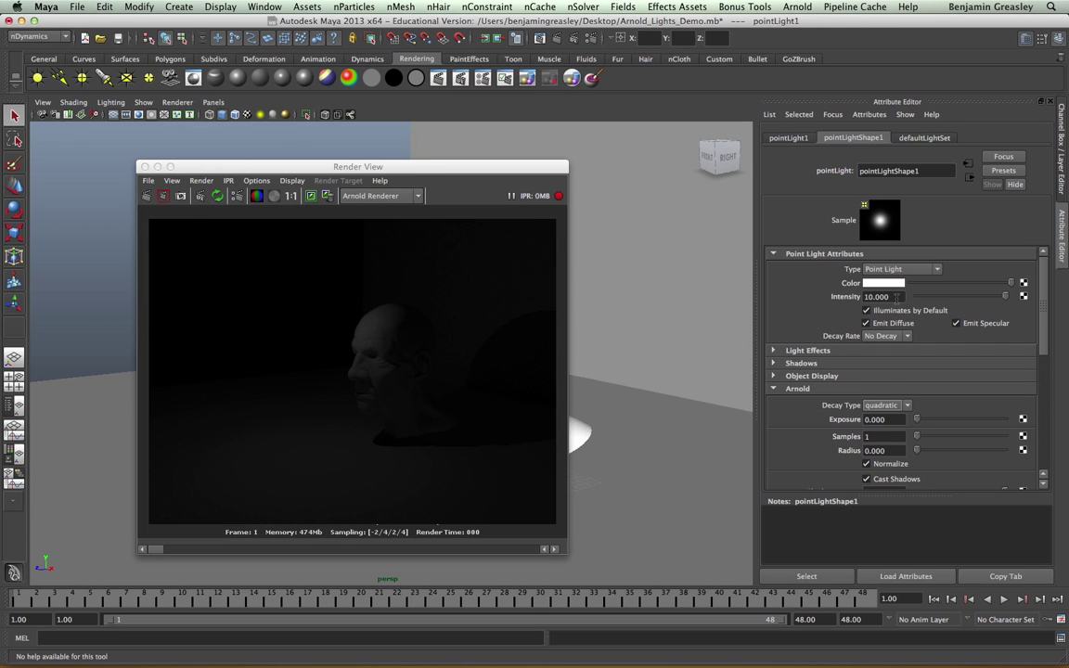
pyautogui.scroll(-3, 914, 305)
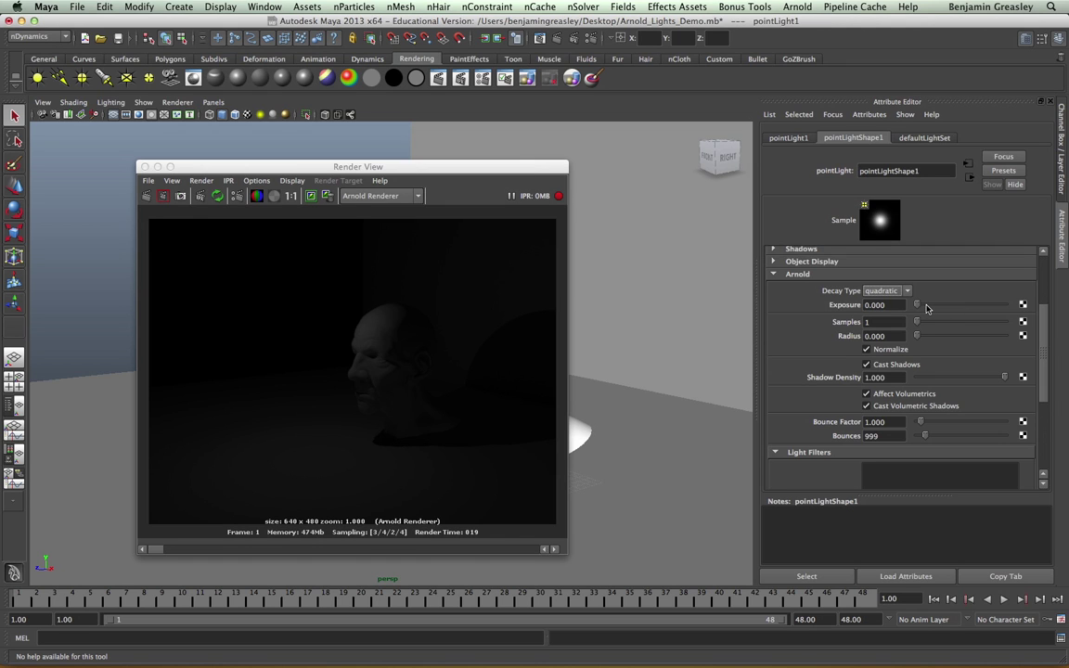
pyautogui.moveTo(917, 307); pyautogui.dragTo(961, 309)
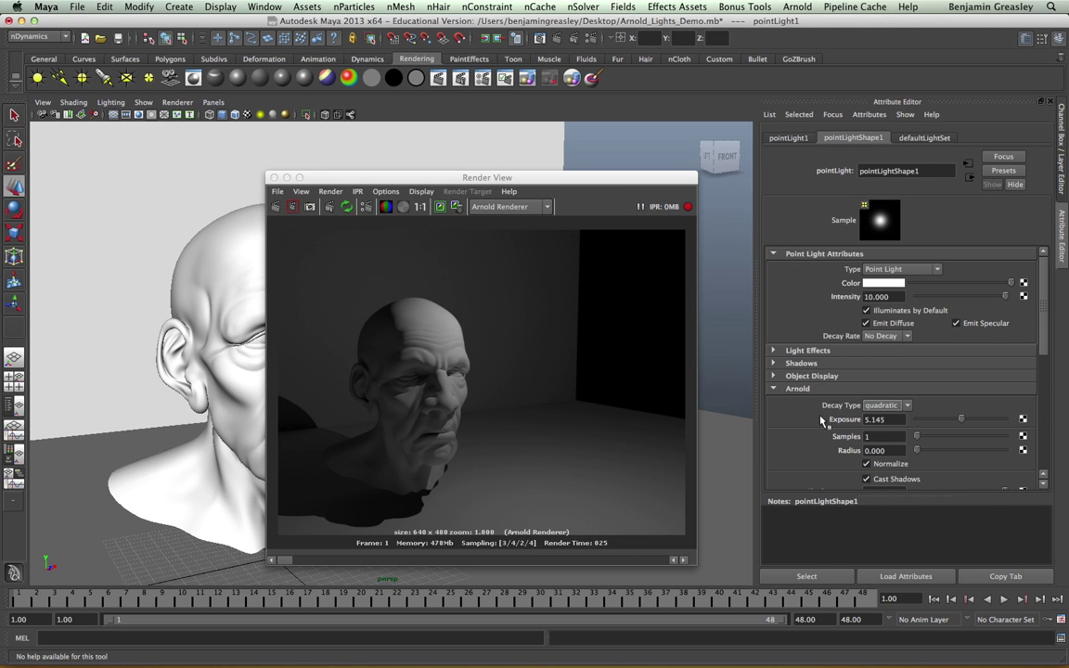
# - Increase the point light's Arnold radius to about 2.319 to soften its shadows
pyautogui.scroll(-5, 881, 381)
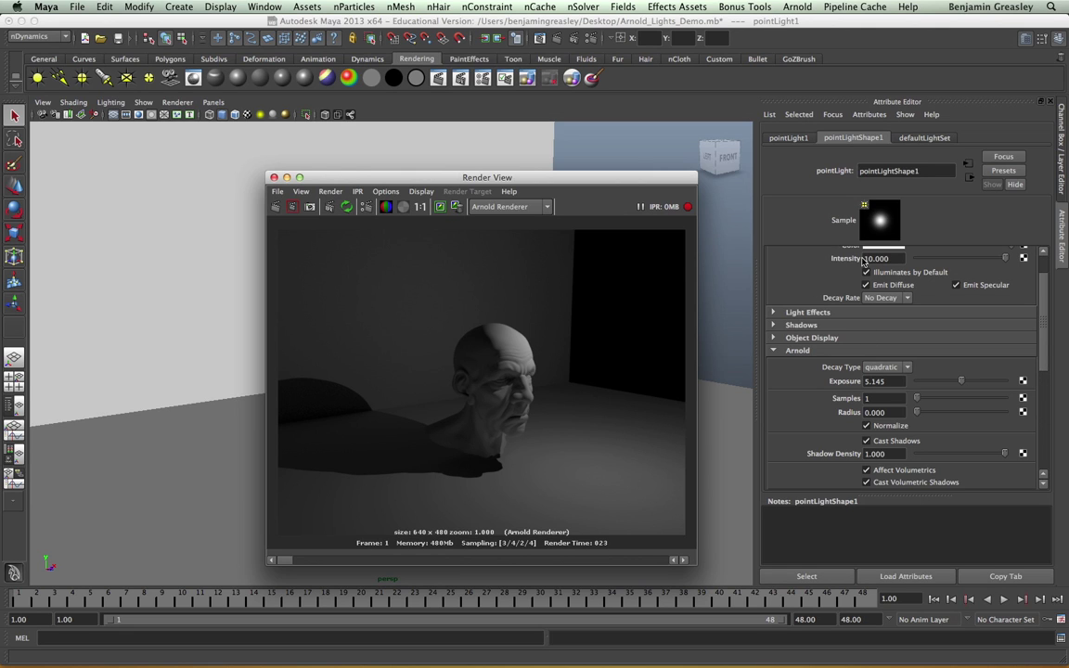
pyautogui.scroll(-2, 854, 362)
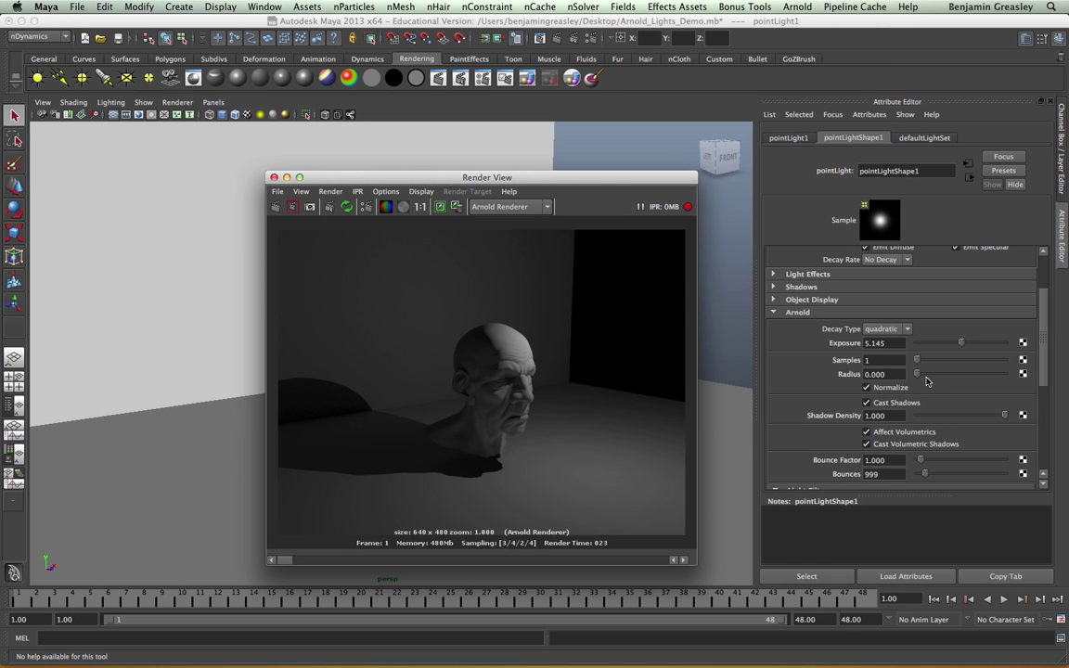
pyautogui.moveTo(918, 375); pyautogui.dragTo(937, 374)
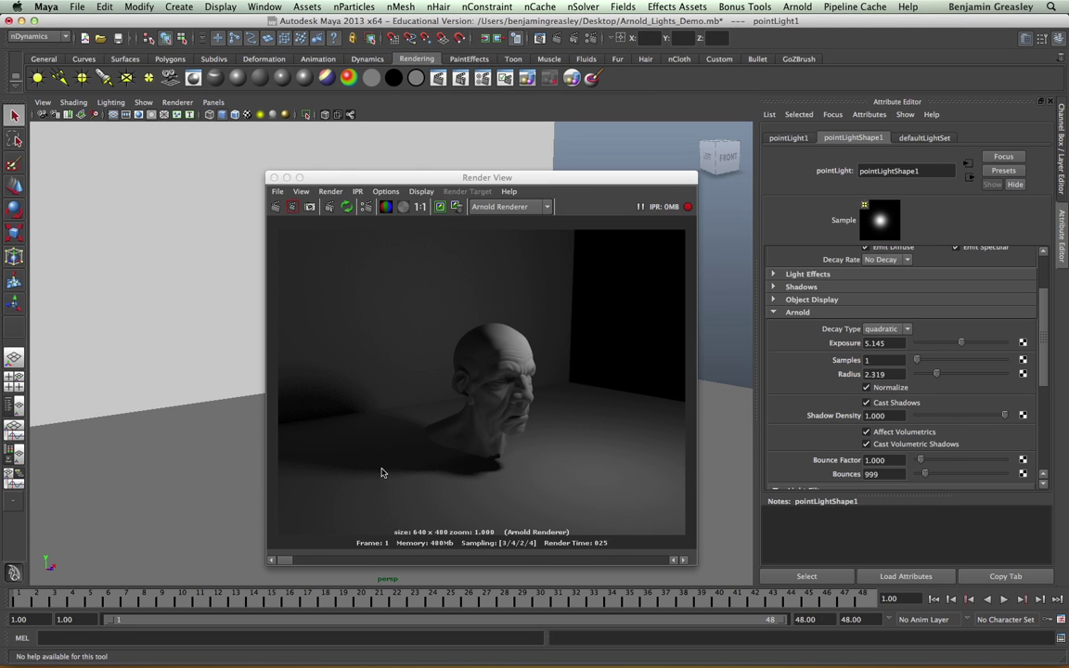
# - Set the point light's Arnold samples to 4 to reduce the noise in the shadows
pyautogui.click(891, 361)
pyautogui.write('4')
pyautogui.press('Return')
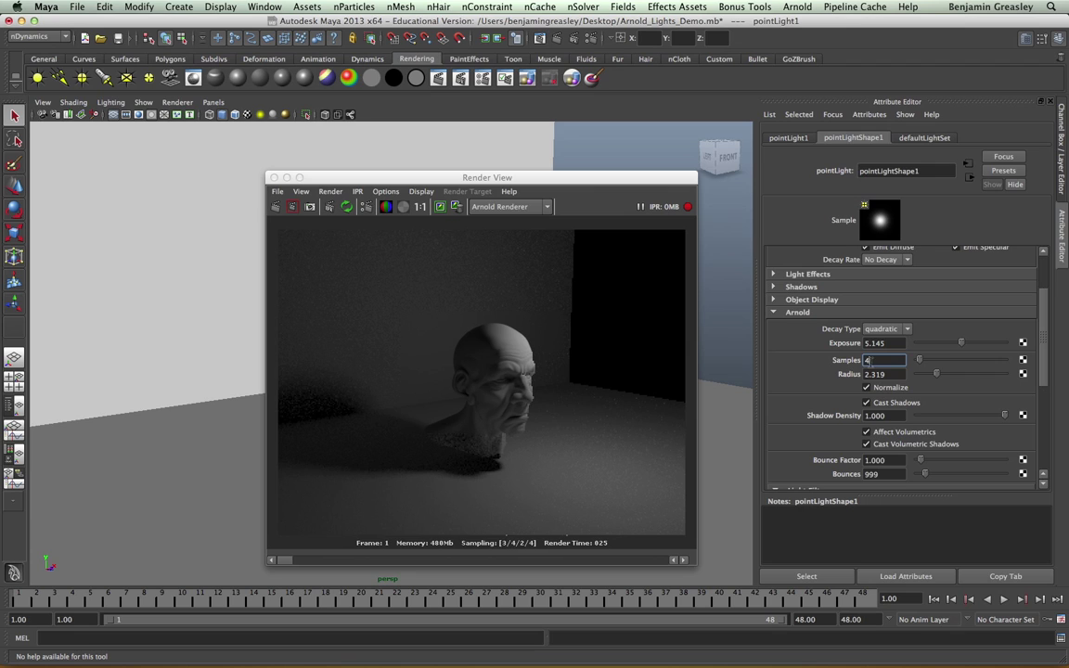
pyautogui.press('Return')
pyautogui.press('Return')
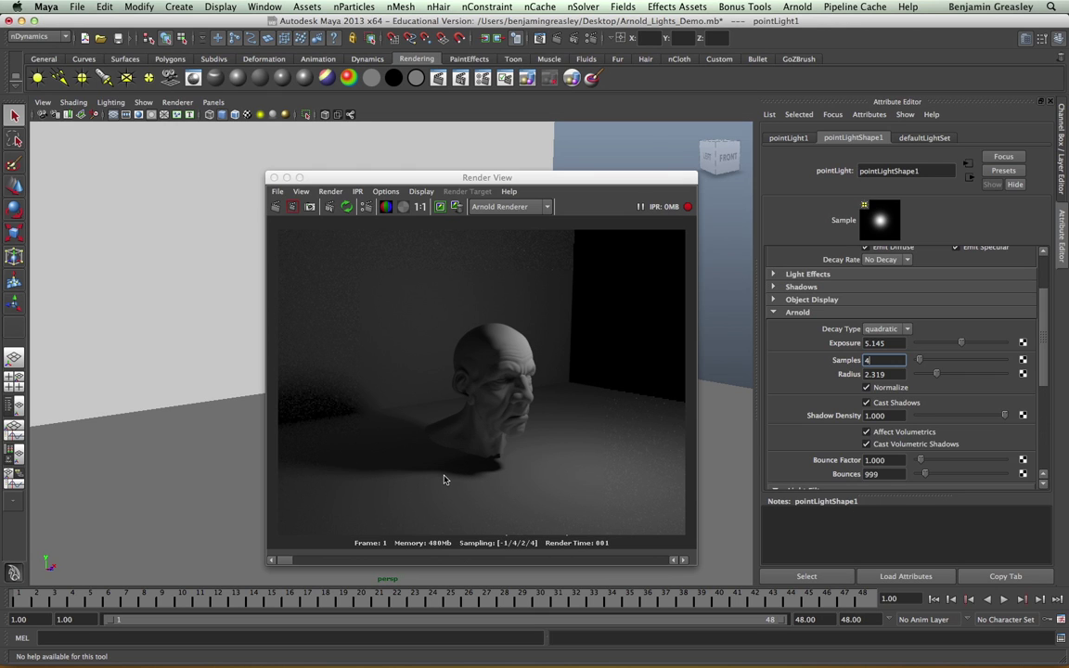
pyautogui.click(444, 480)
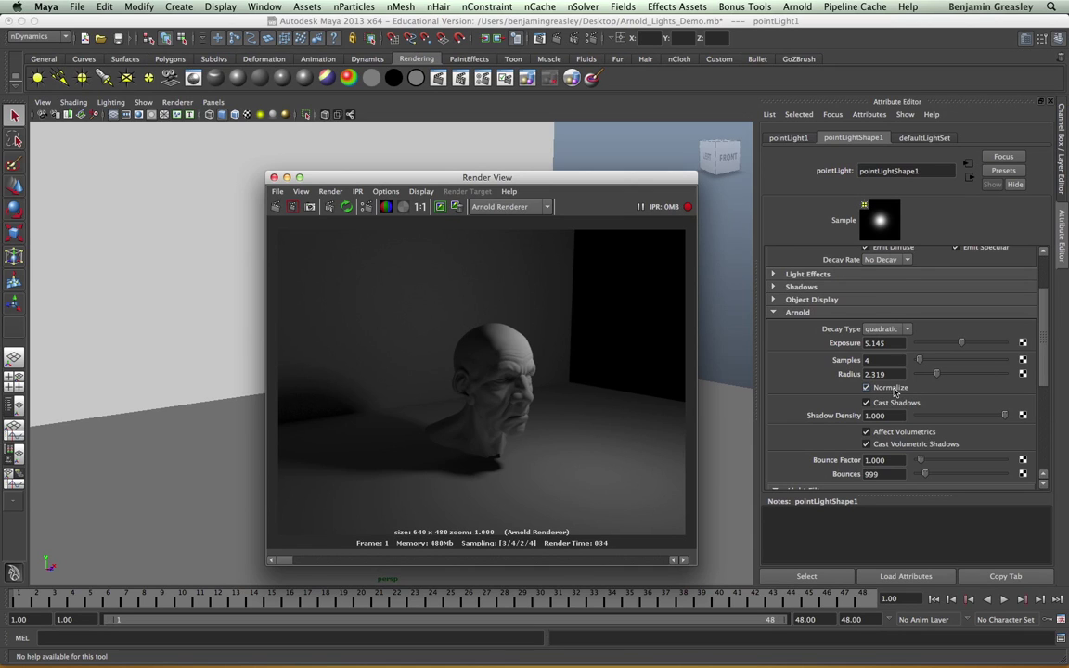
# - Turn off Normalize on the point light, set its radius to 1, and turn Normalize back on
pyautogui.click(892, 388)
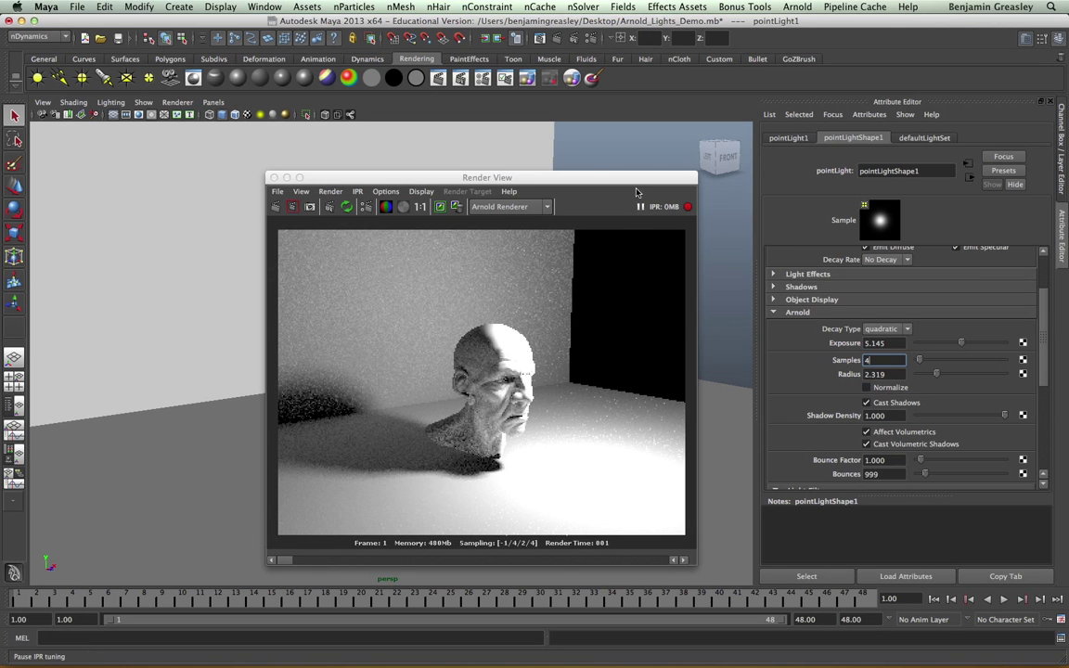
pyautogui.press('Tab')
pyautogui.write('1')
pyautogui.press('Return')
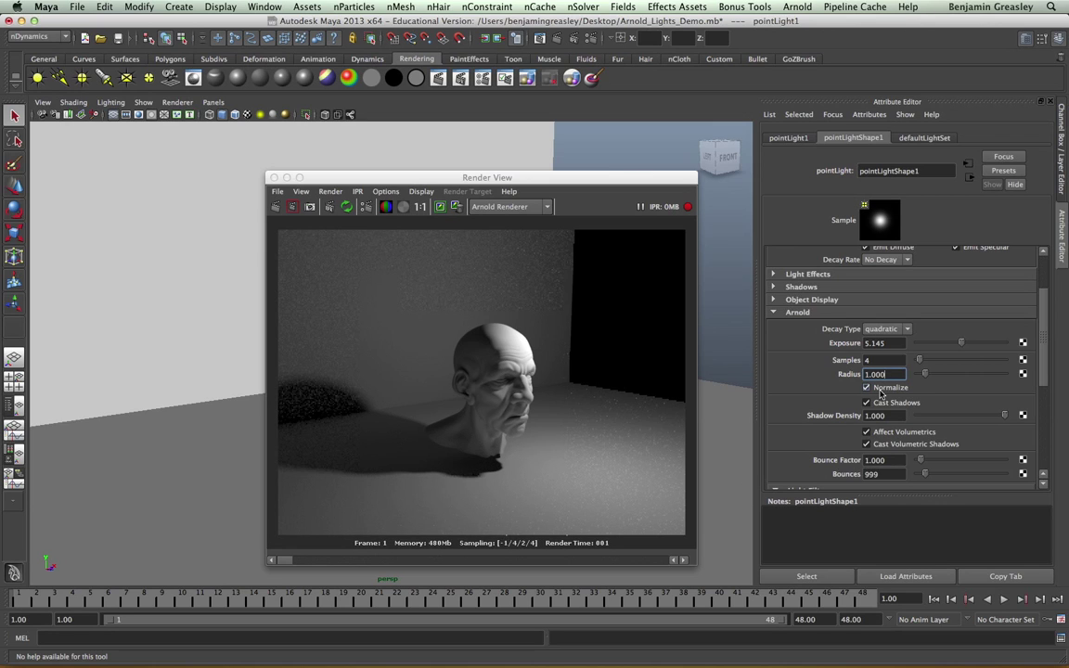
pyautogui.click(881, 393)
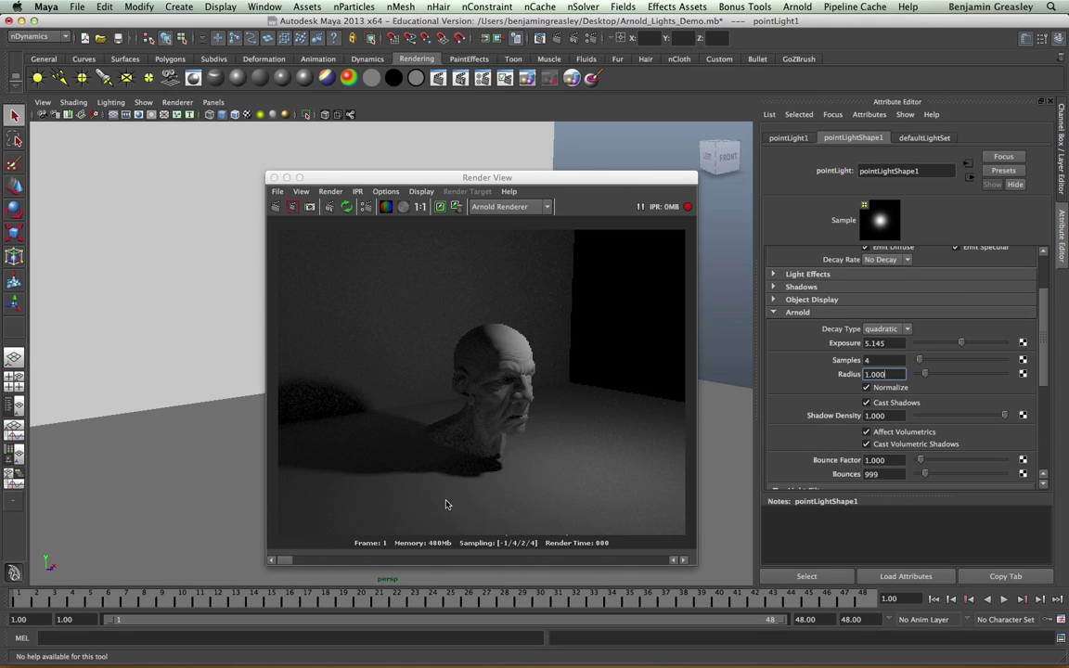
# - Set the point light's Arnold radius to 5
pyautogui.doubleClick(878, 374)
pyautogui.write('5')
pyautogui.press('Return')
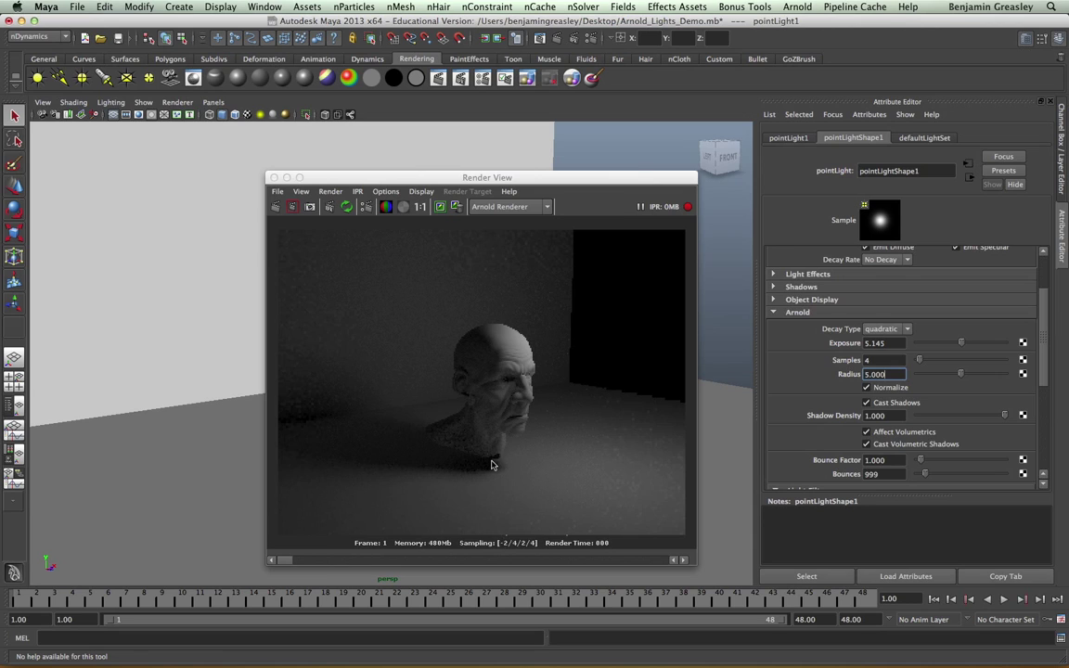
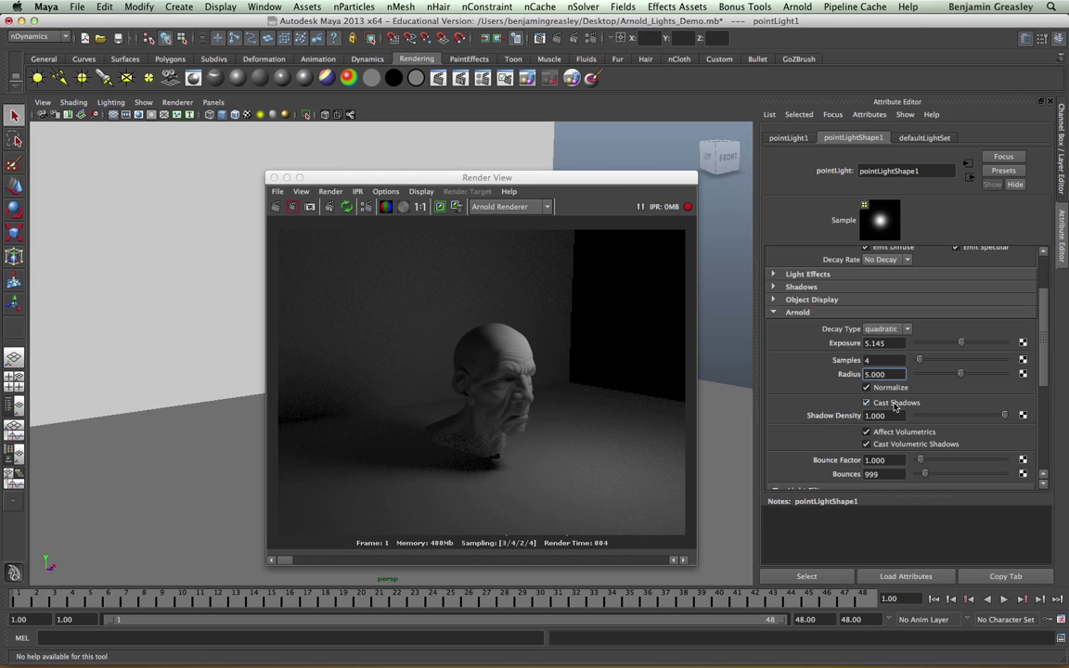
# - Try the point light without cast shadows and with a lower shadow density, restoring shadows and a density of 1
pyautogui.click(896, 405)
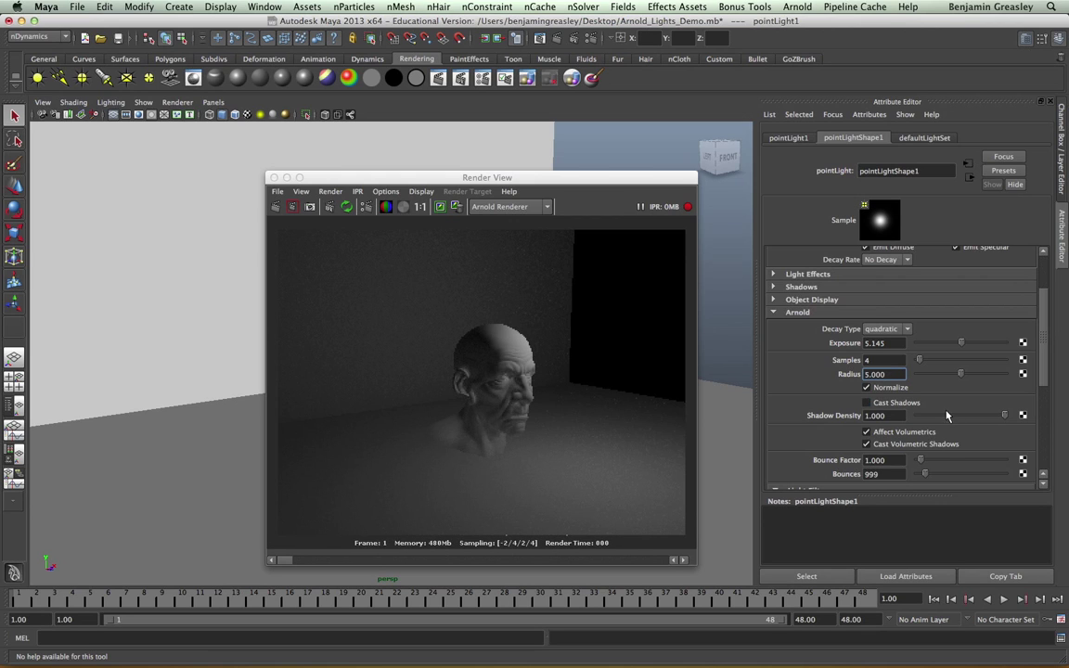
pyautogui.click(866, 402)
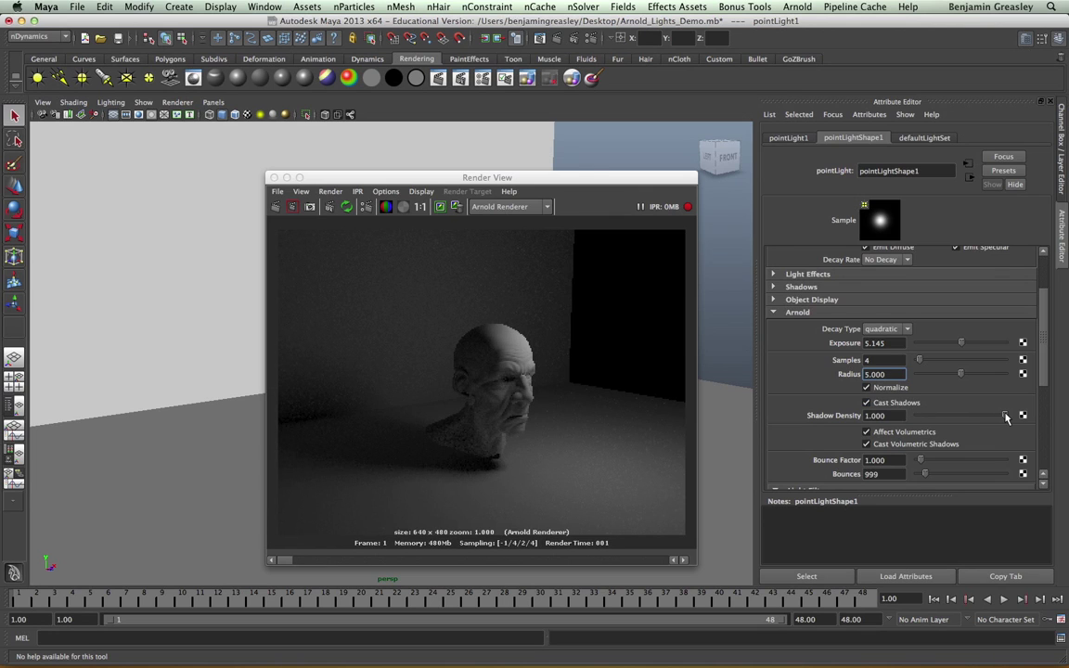
pyautogui.moveTo(998, 417); pyautogui.dragTo(966, 418)
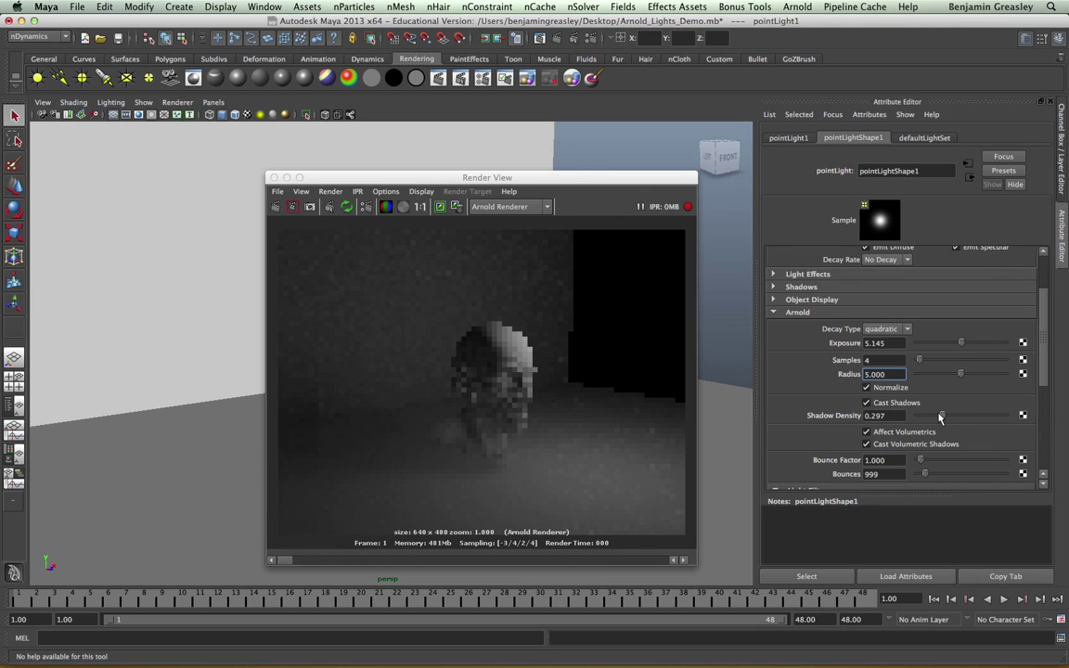
pyautogui.click(966, 417)
pyautogui.doubleClick(876, 416)
pyautogui.write('1')
pyautogui.press('Return')
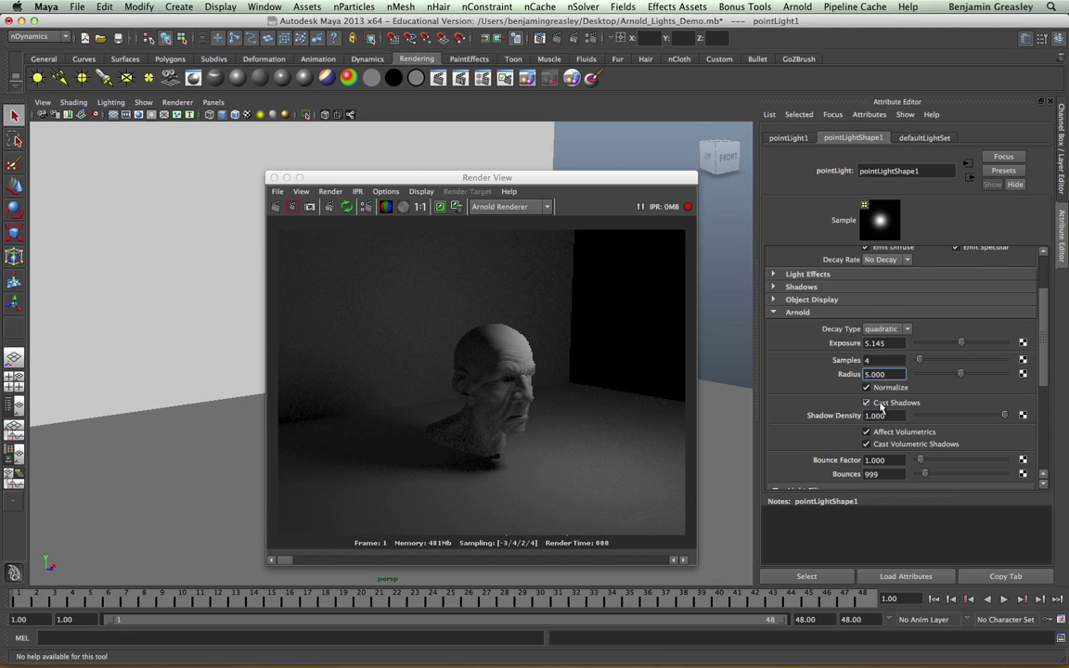
# - Set the scene's environment atmosphere to Volume Scattering with a density of 0.02
pyautogui.scroll(-2, 882, 408)
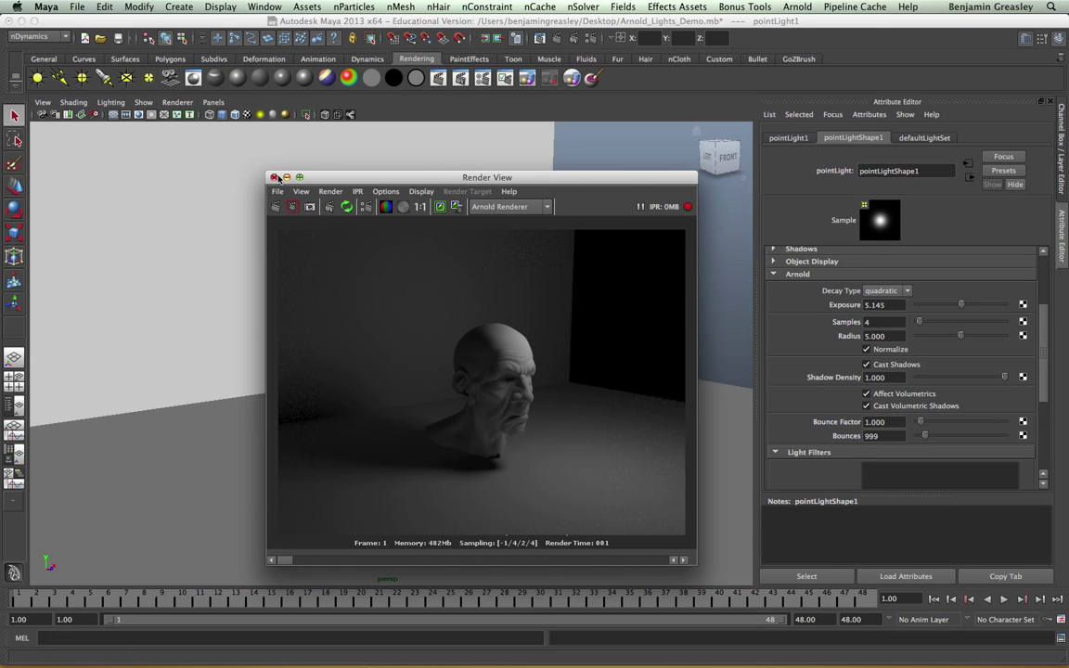
pyautogui.click(274, 177)
pyautogui.click(518, 38)
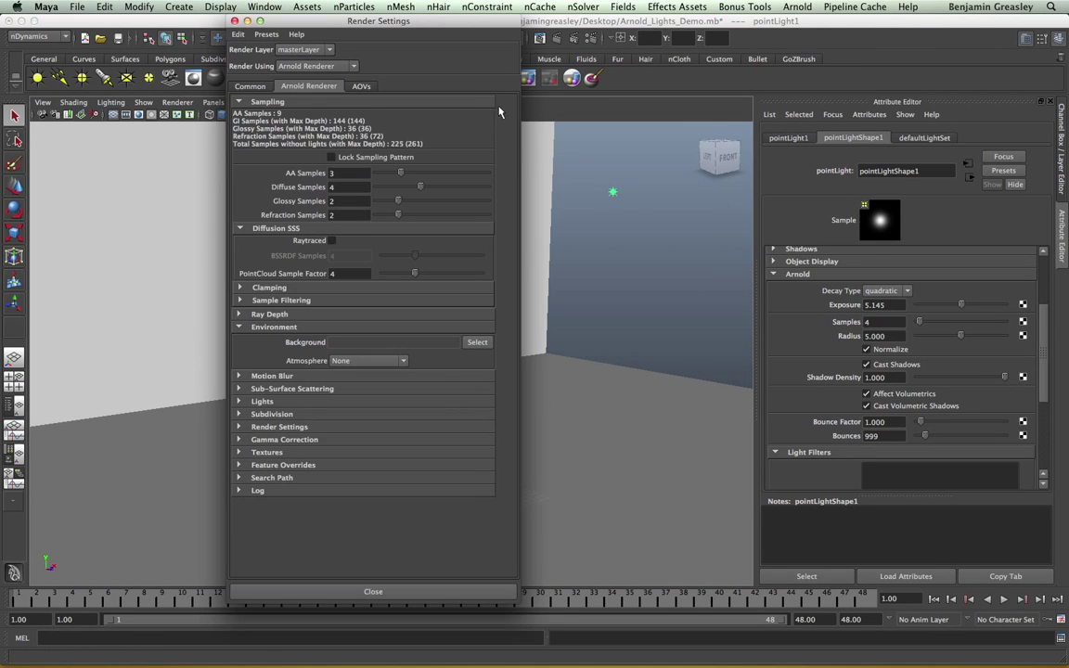
pyautogui.click(349, 361)
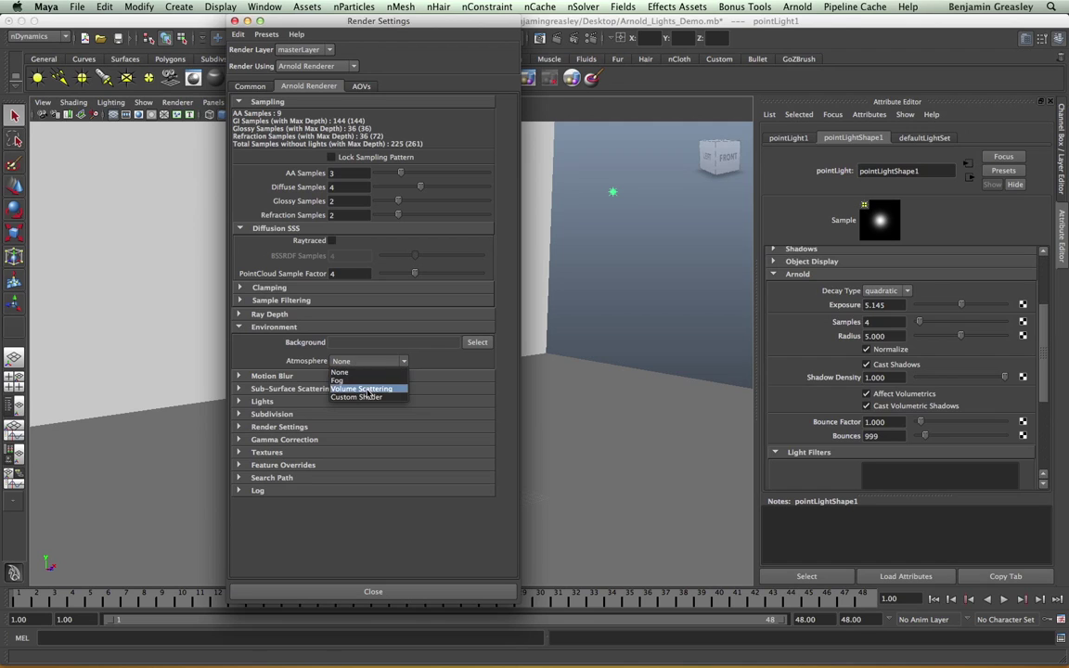
pyautogui.click(367, 389)
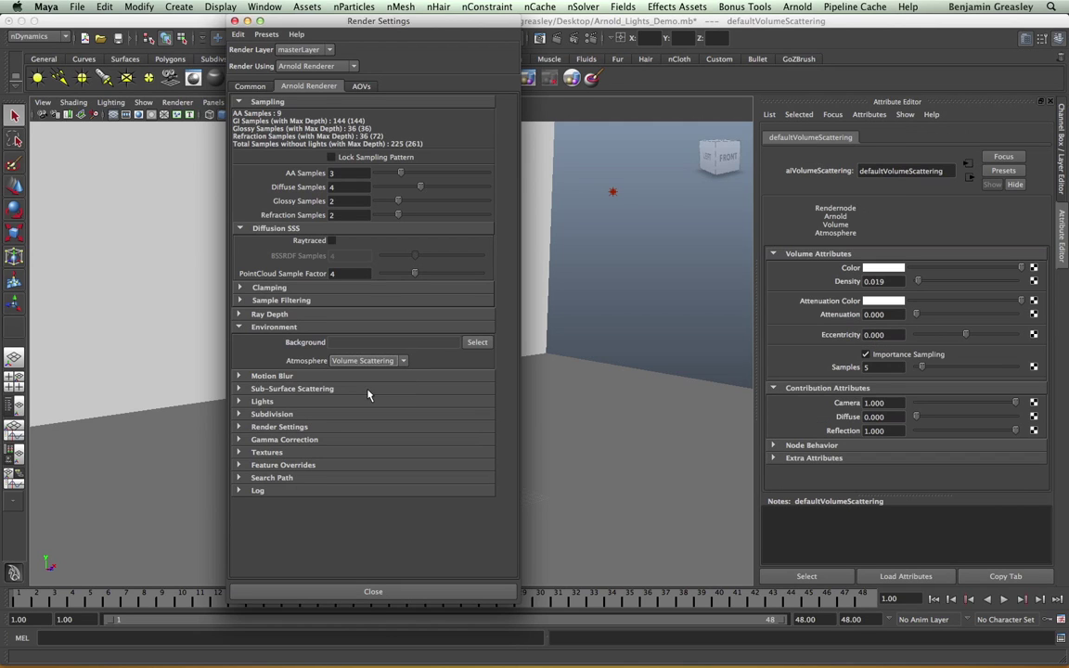
pyautogui.doubleClick(890, 283)
pyautogui.write('2')
pyautogui.press('Return')
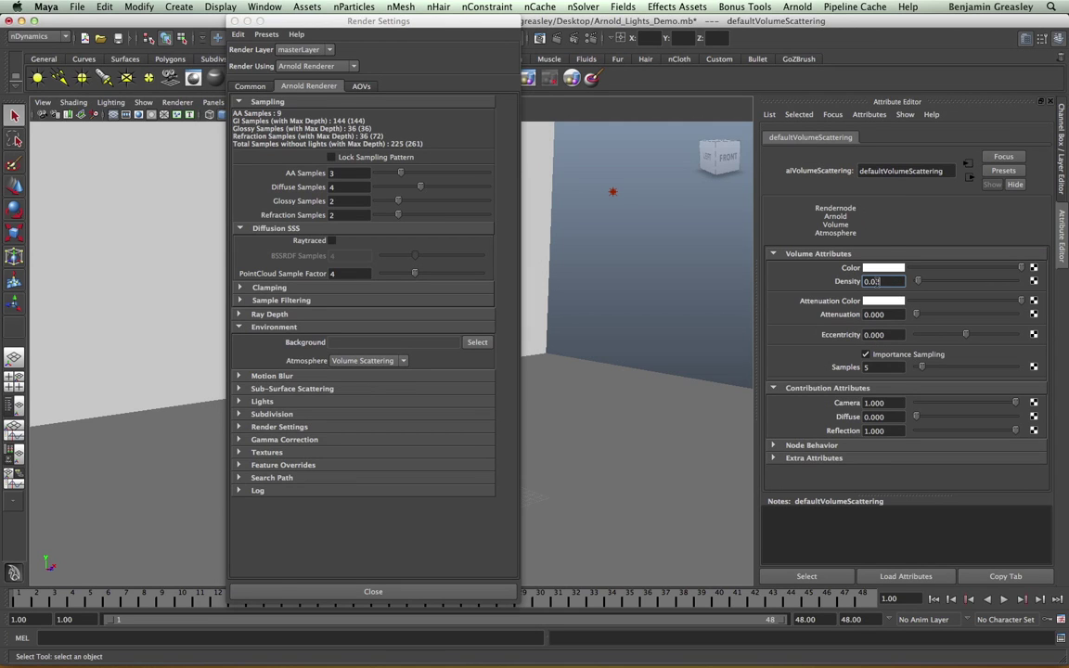
# - Close the render settings, start an IPR render and move the Render View away from the point light
pyautogui.click(236, 21)
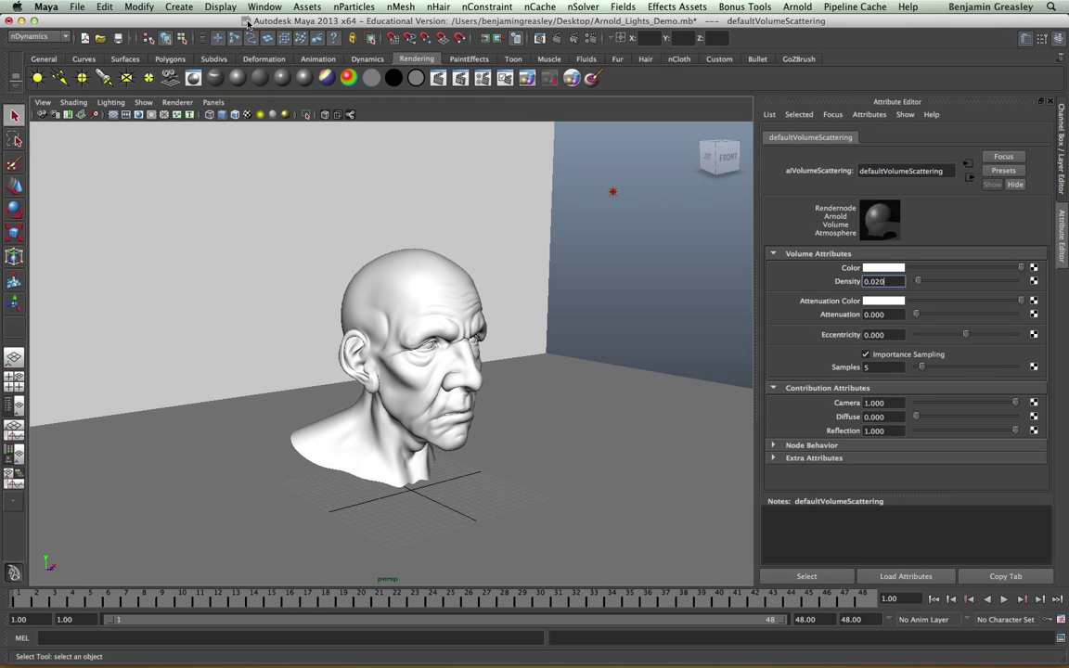
pyautogui.click(573, 40)
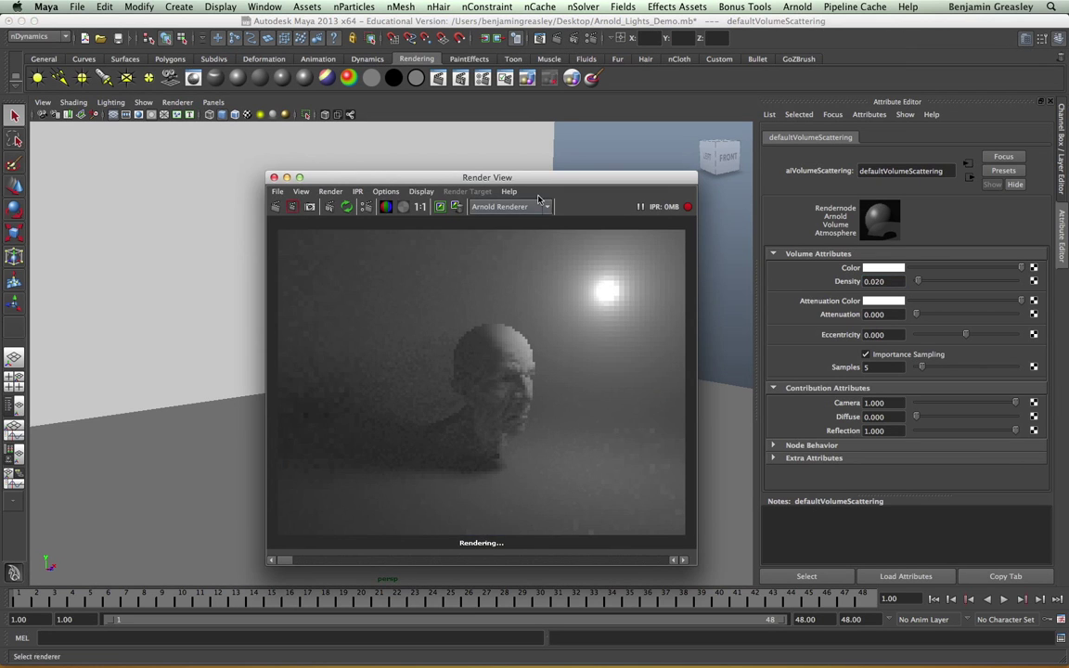
pyautogui.moveTo(520, 177); pyautogui.dragTo(319, 185)
# - Try the point light without Affect Volumetrics and without Cast Volumetric Shadows, restoring both options
pyautogui.click(613, 192)
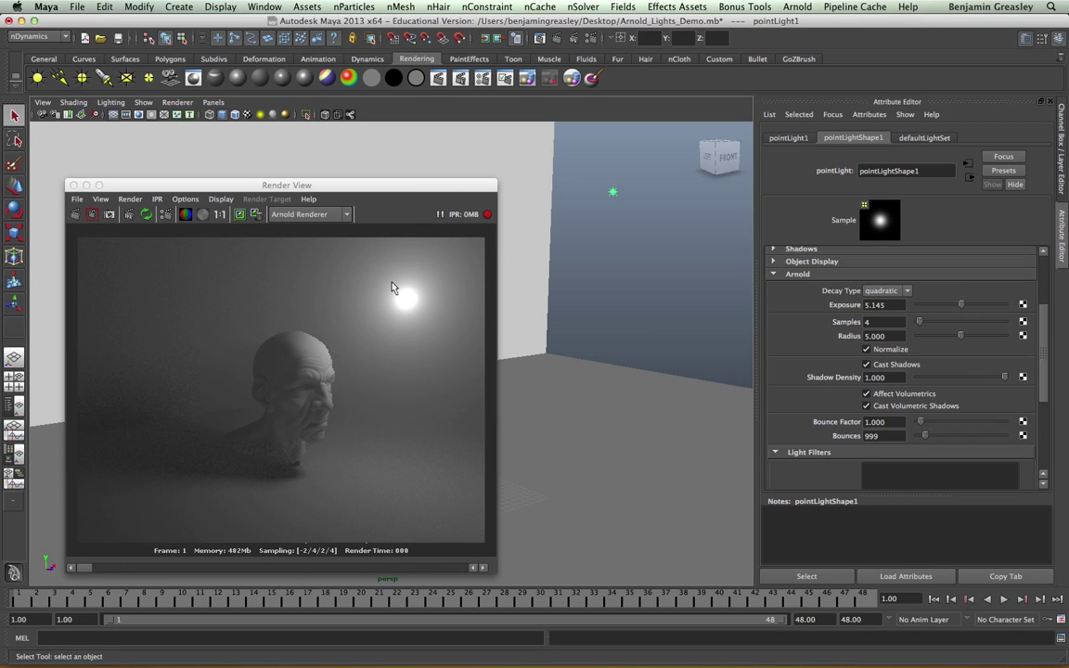
pyautogui.click(879, 397)
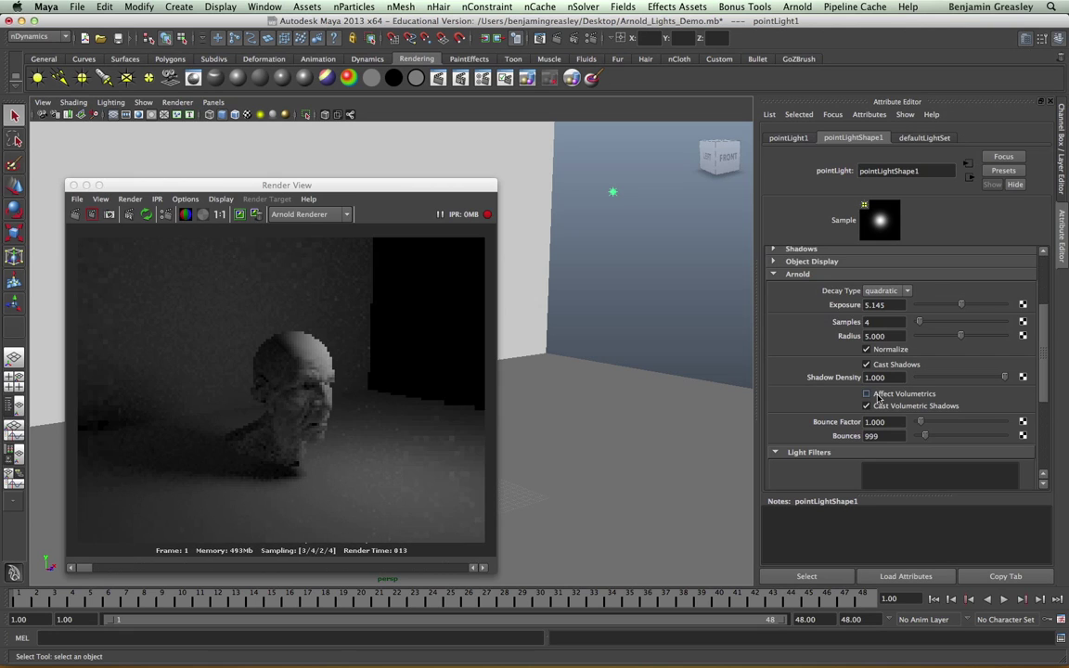
pyautogui.click(888, 395)
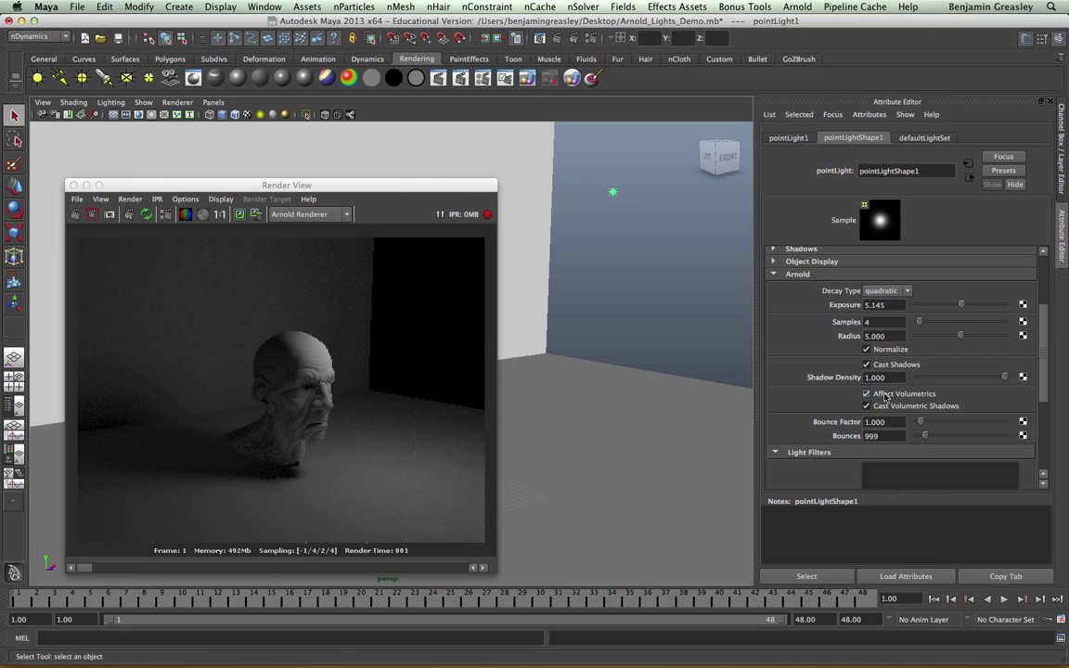
pyautogui.click(882, 407)
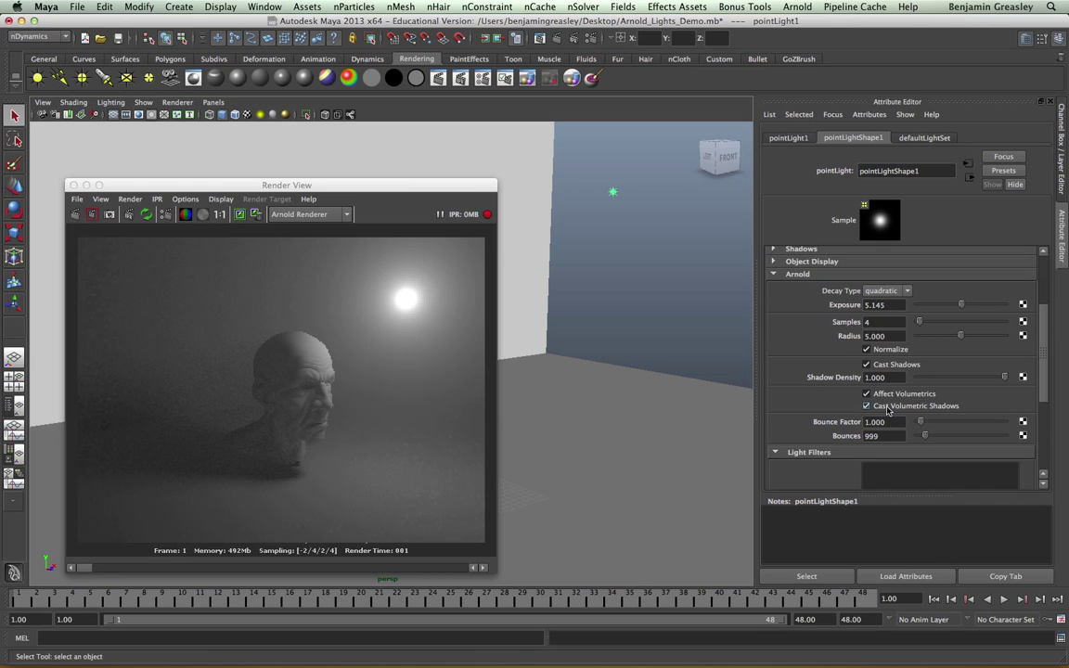
pyautogui.press('z')
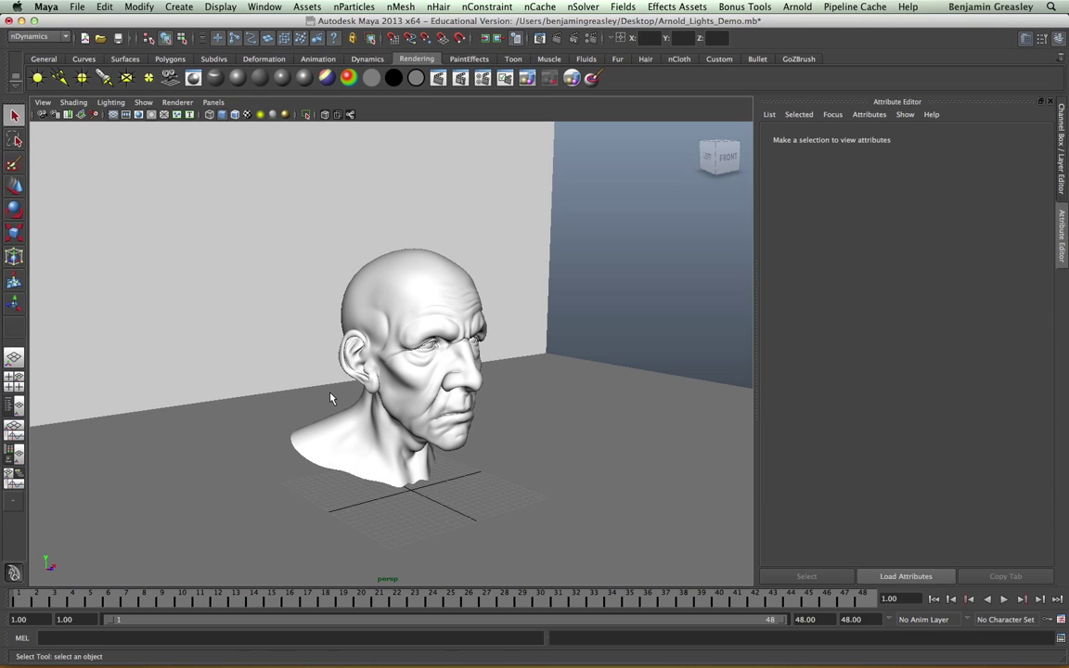
# - Create a directional light and raise its Arnold exposure to 1.159
pyautogui.click(60, 78)
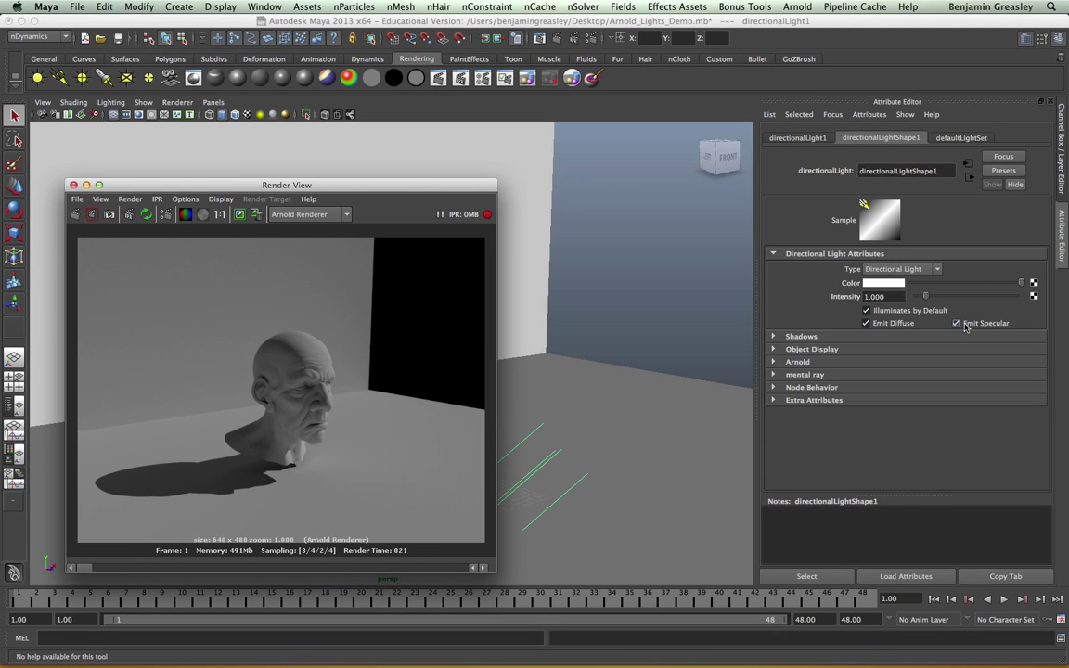
pyautogui.click(803, 364)
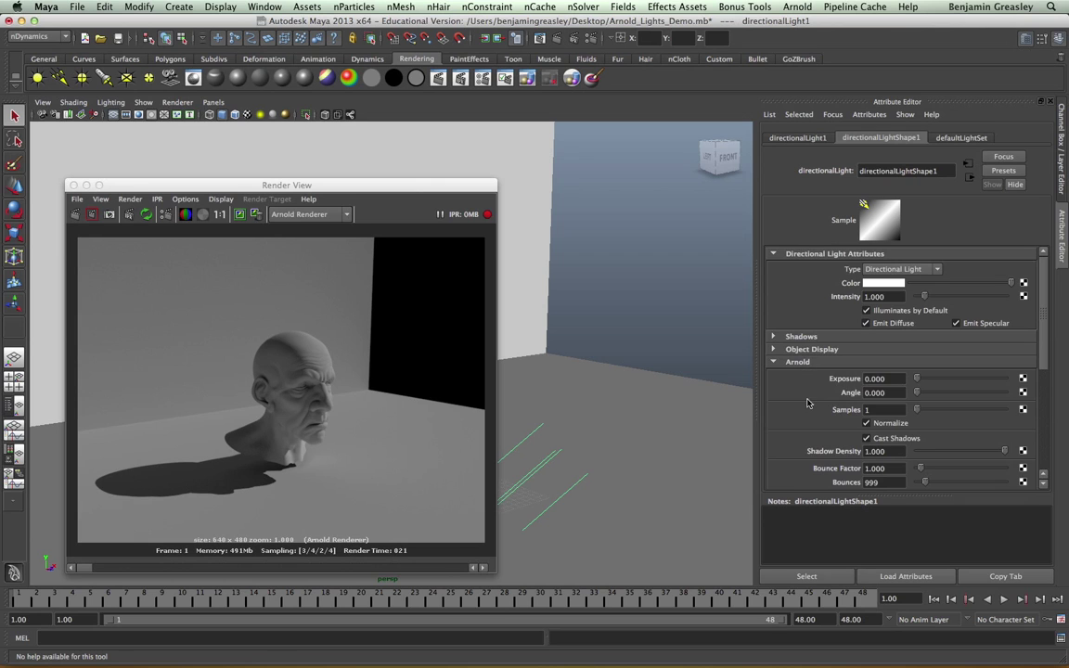
pyautogui.scroll(-3, 809, 405)
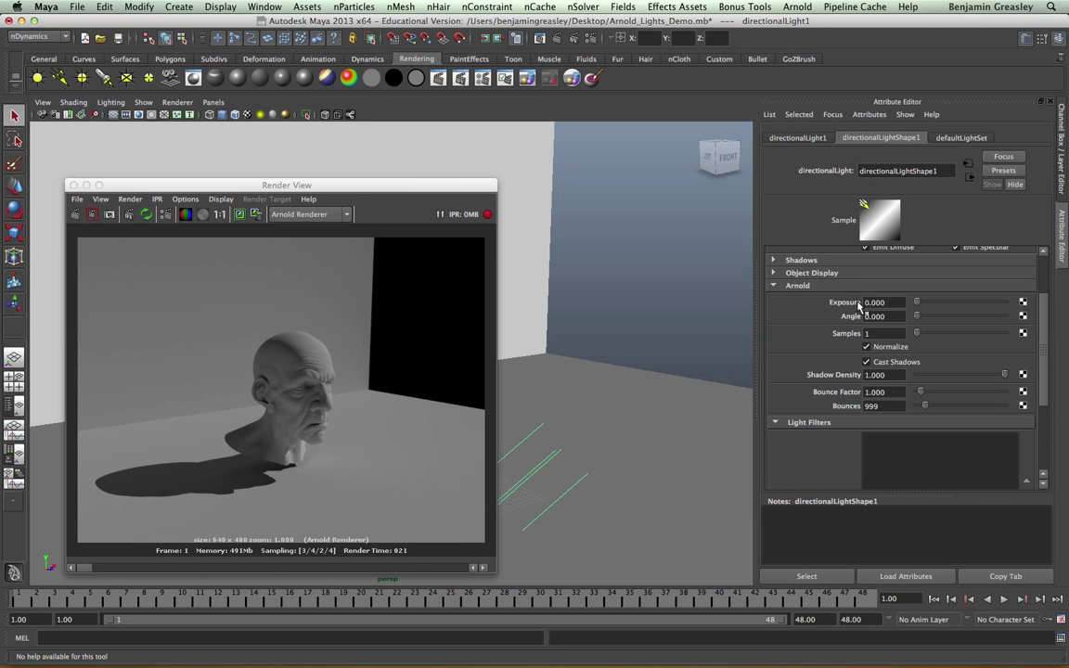
pyautogui.moveTo(916, 303); pyautogui.dragTo(926, 303)
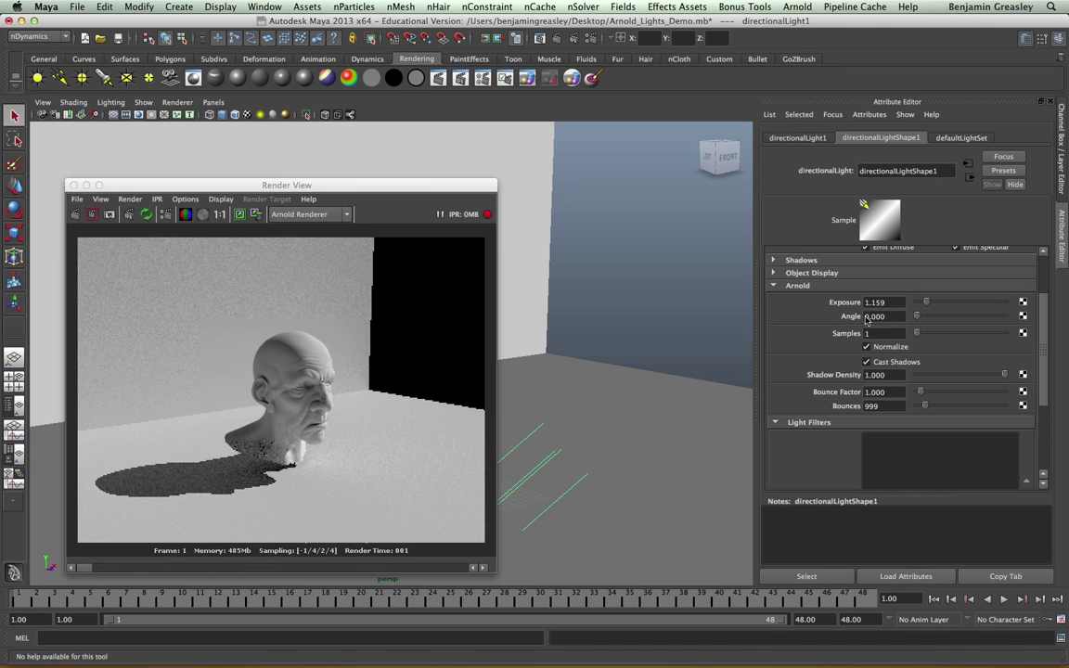
# - Soften the directional light's shadow with an Arnold angle of 4.348 and set its samples to 5
pyautogui.moveTo(916, 318); pyautogui.dragTo(954, 317)
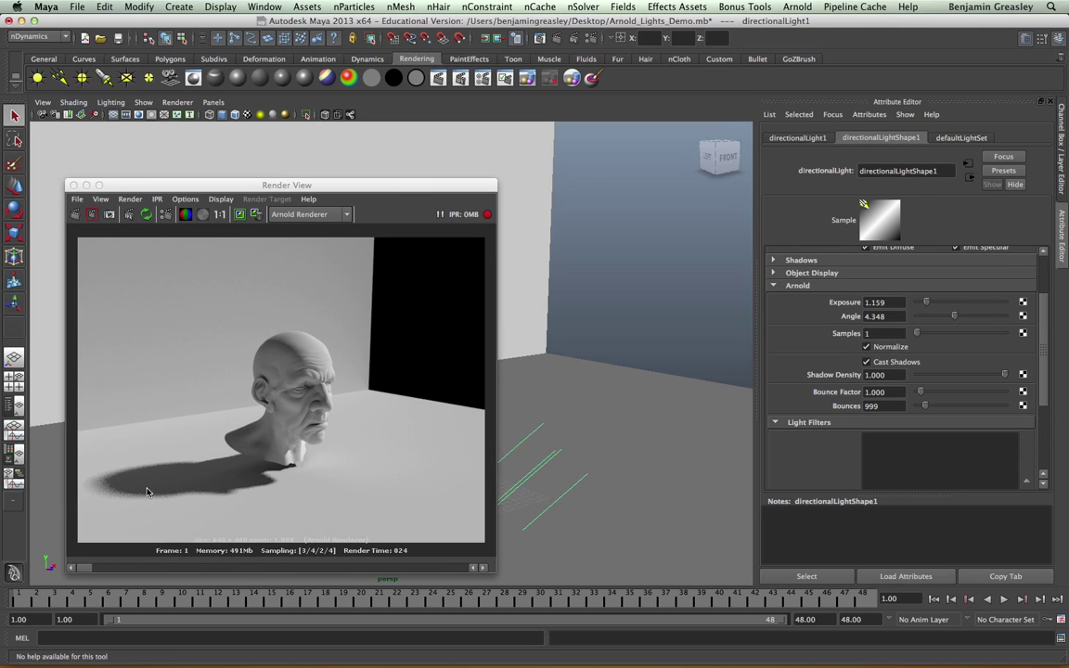
pyautogui.click(871, 333)
pyautogui.write('5')
pyautogui.press('Return')
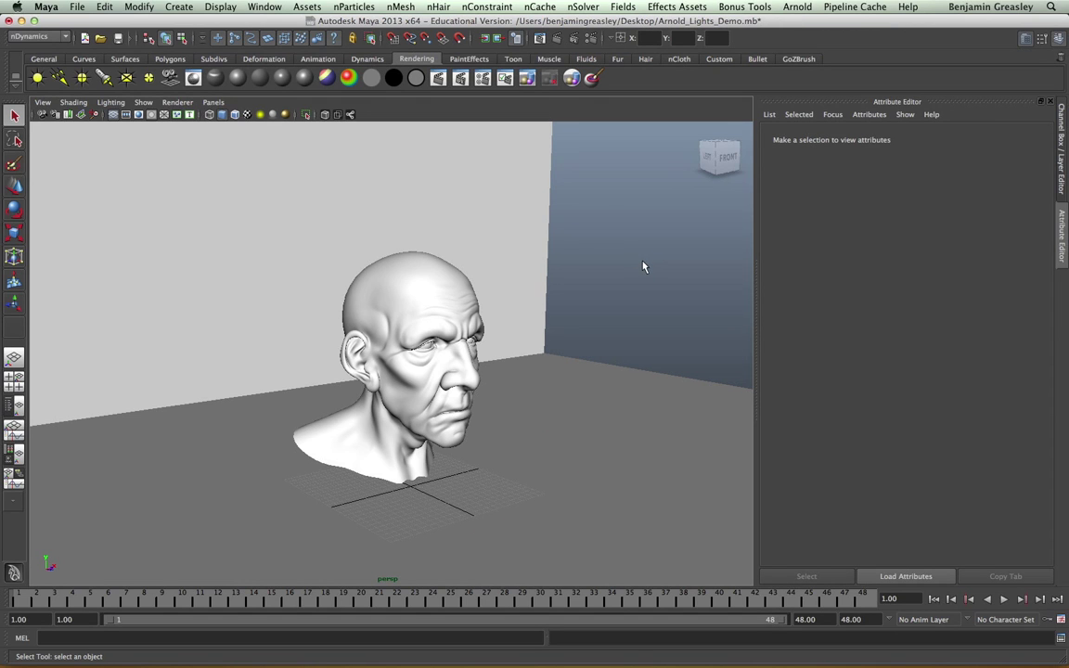
# - Create a spot light and brighten it with an intensity of 10 and an Arnold exposure of about 9
pyautogui.click(106, 80)
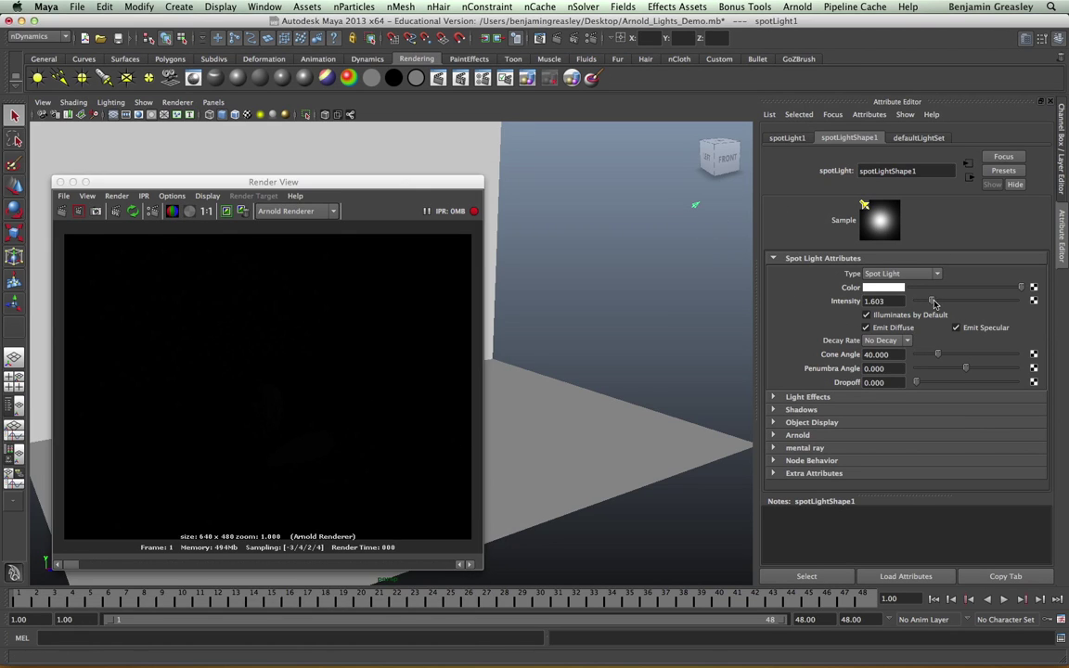
pyautogui.click(797, 434)
pyautogui.scroll(-3, 851, 409)
pyautogui.moveTo(917, 389); pyautogui.dragTo(985, 393)
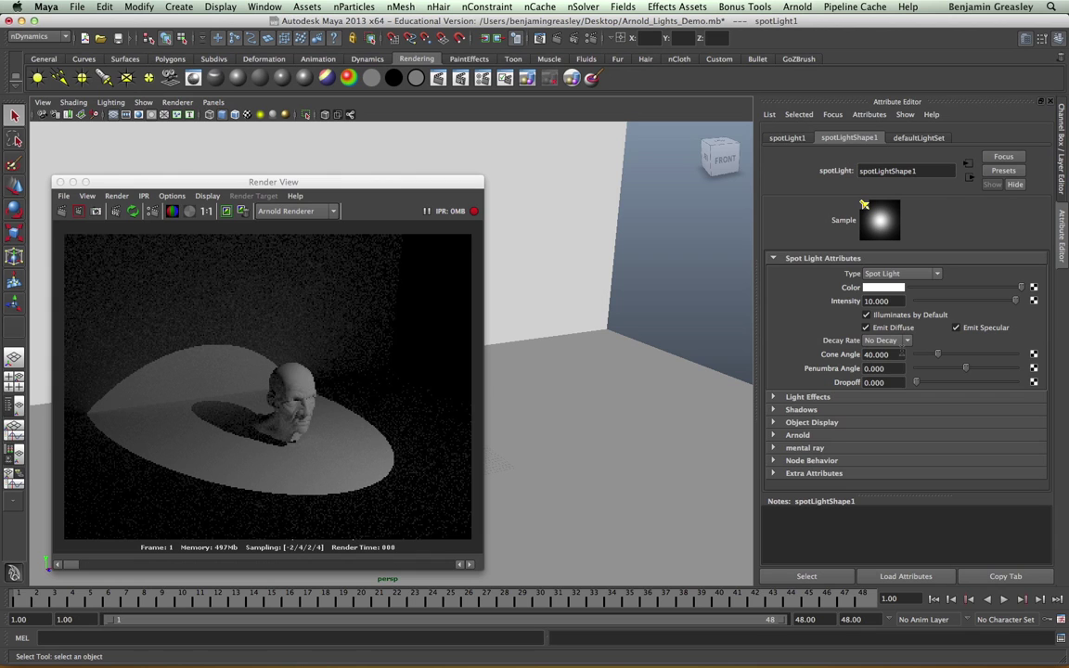
# - Set the spot light's cone angle to 38.08 and penumbra angle to 10, and try out its dropoff
pyautogui.moveTo(937, 355); pyautogui.dragTo(937, 355)
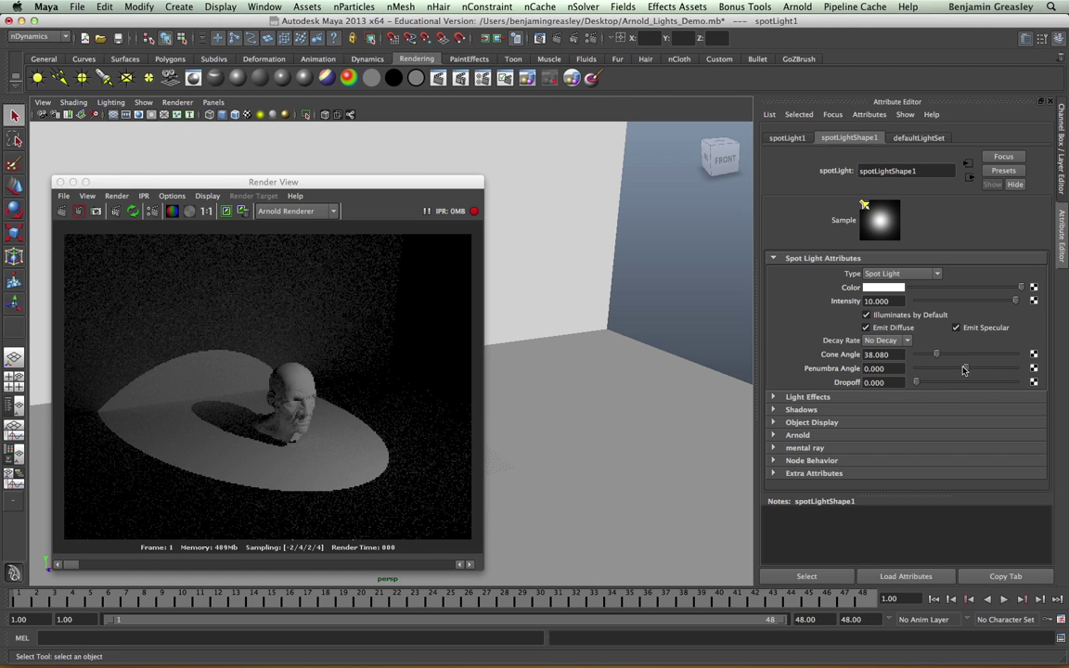
pyautogui.moveTo(965, 368); pyautogui.dragTo(1017, 369)
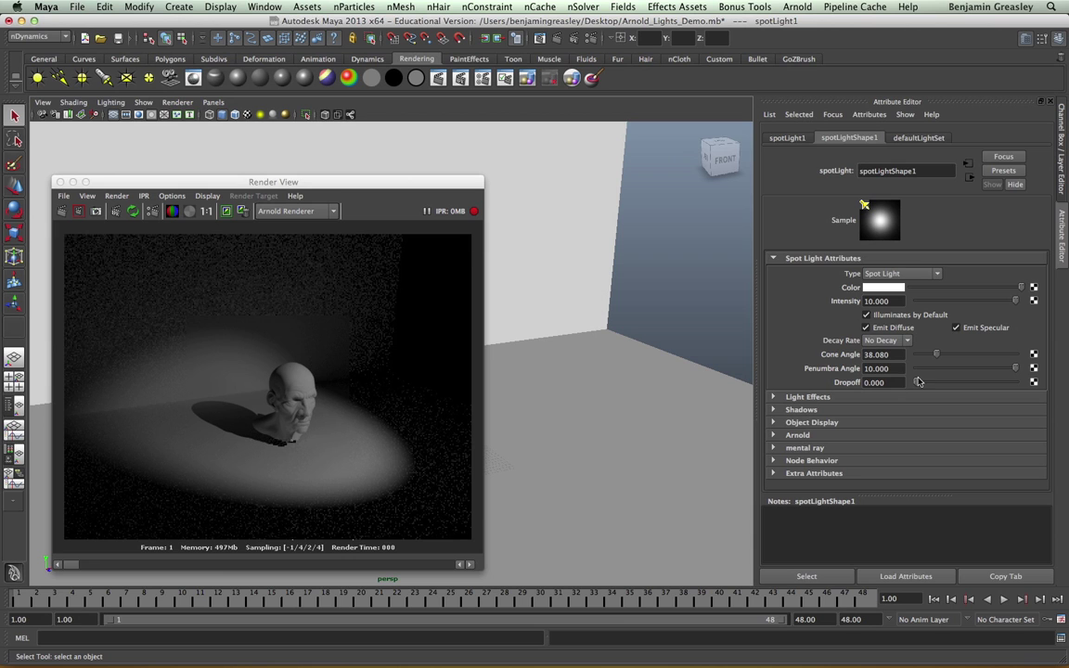
pyautogui.moveTo(919, 383)
pyautogui.mouseDown()
pyautogui.moveTo(934, 383)
pyautogui.moveTo(903, 386)
pyautogui.mouseUp()
# - Set the spot light's Arnold radius to 3.188 and test its shadow density, keeping it at 1
pyautogui.click(815, 437)
pyautogui.scroll(-5, 891, 352)
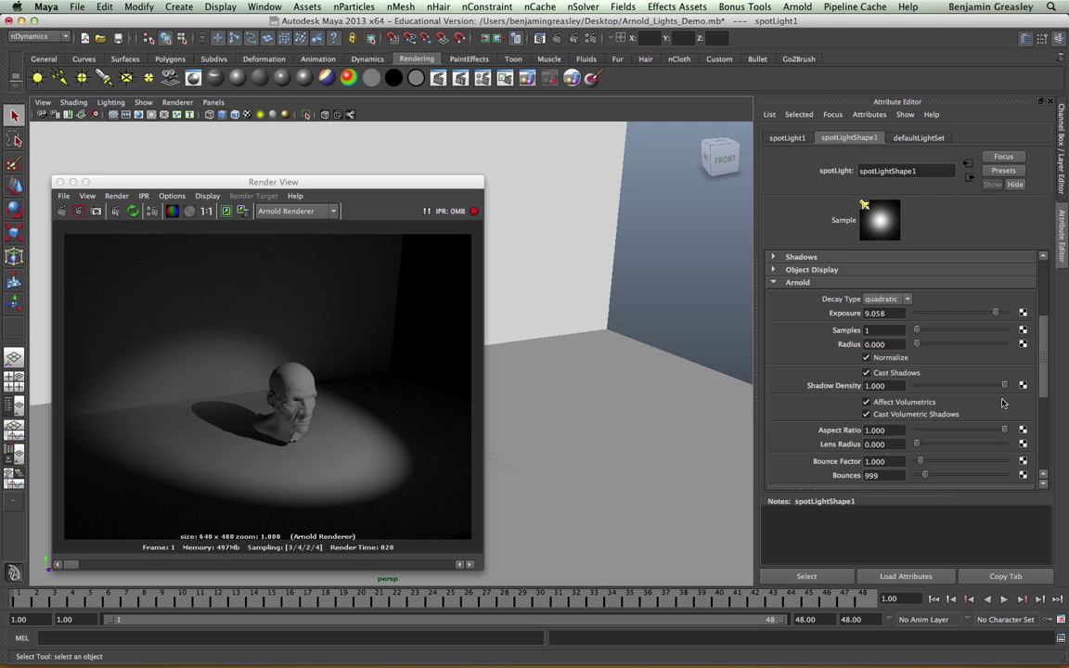
pyautogui.moveTo(918, 343); pyautogui.dragTo(944, 343)
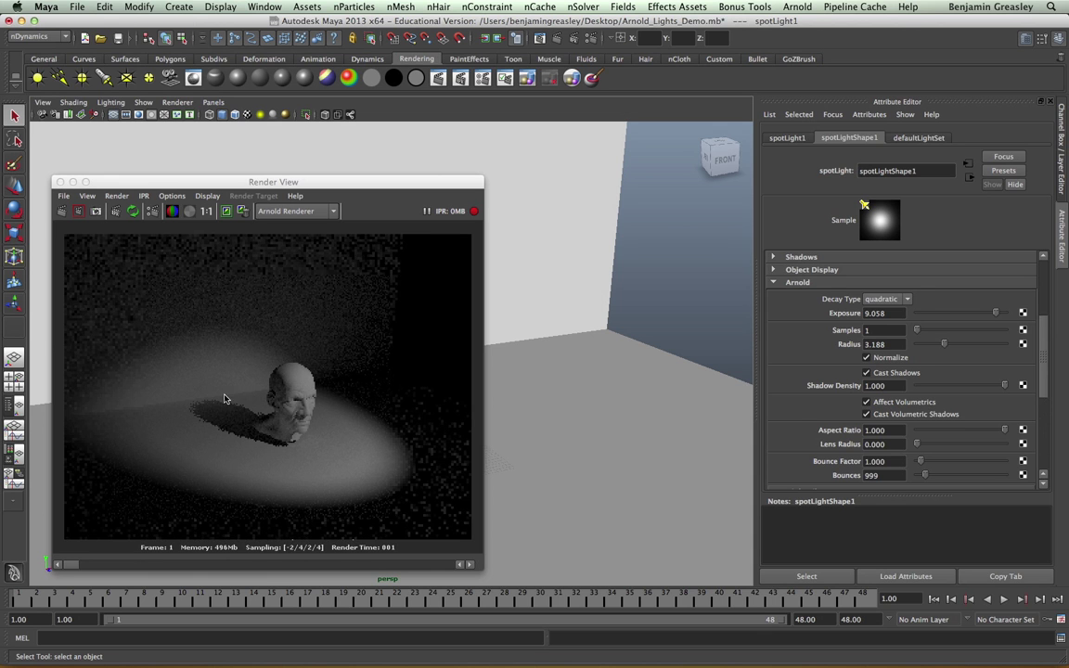
pyautogui.scroll(-2, 1003, 346)
pyautogui.moveTo(1003, 346)
pyautogui.mouseDown()
pyautogui.moveTo(919, 347)
pyautogui.moveTo(1007, 347)
pyautogui.mouseUp()
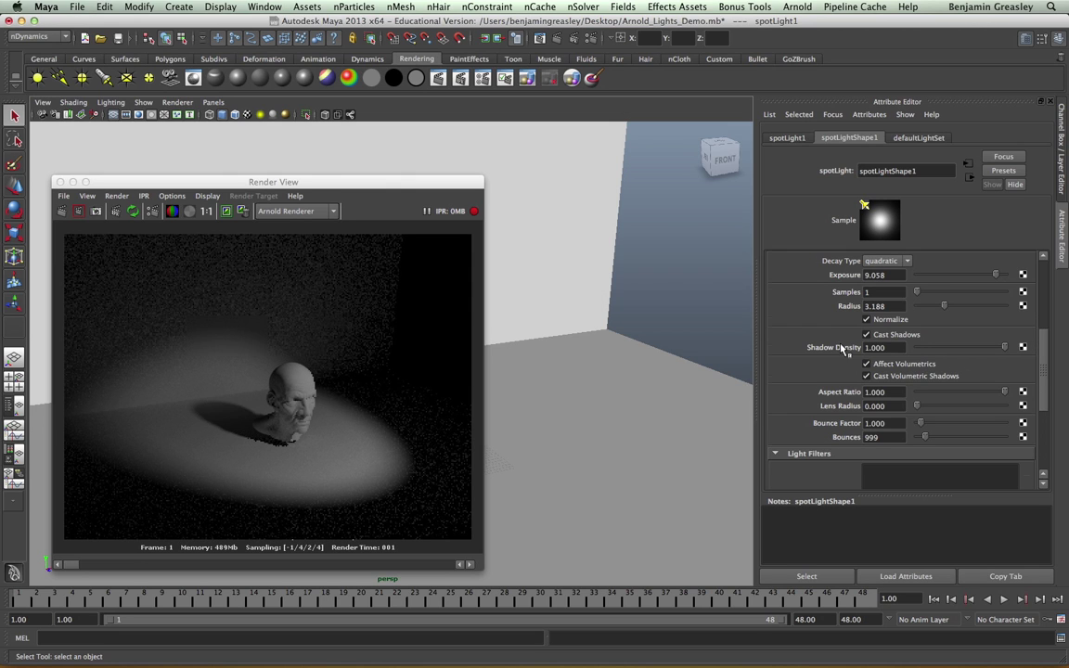
# - Set the spot light's Arnold aspect ratio to 0.928 and close the Render View
pyautogui.scroll(-2, 845, 348)
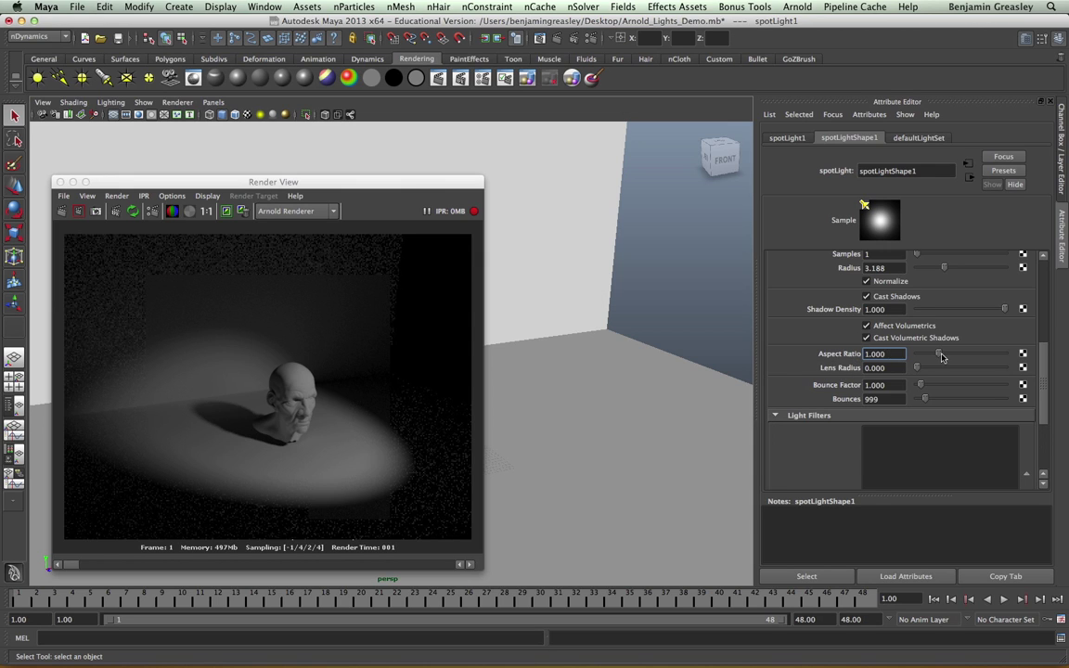
pyautogui.moveTo(940, 356)
pyautogui.mouseDown()
pyautogui.moveTo(923, 355)
pyautogui.moveTo(938, 356)
pyautogui.mouseUp()
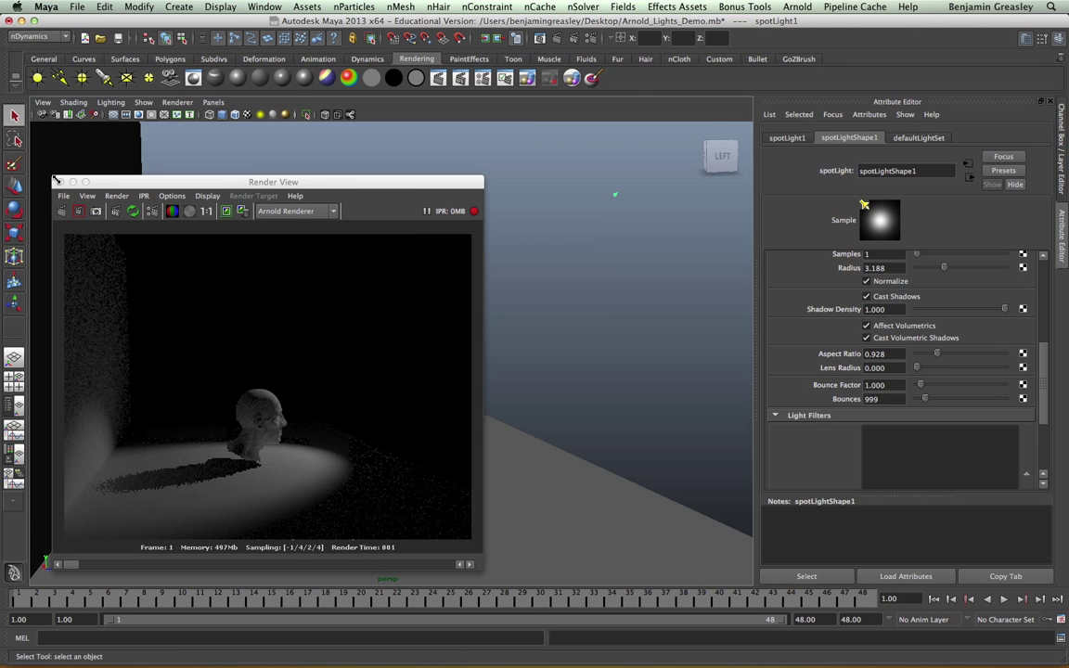
pyautogui.click(58, 182)
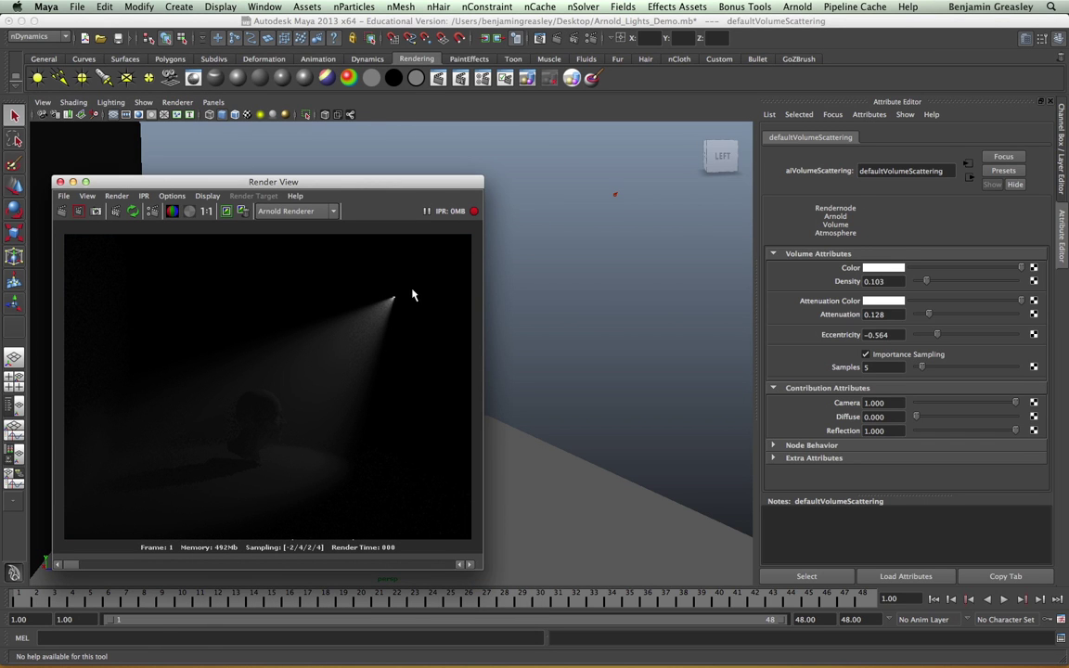
# - Select the spot light again and set its Arnold lens radius to 10
pyautogui.click(615, 194)
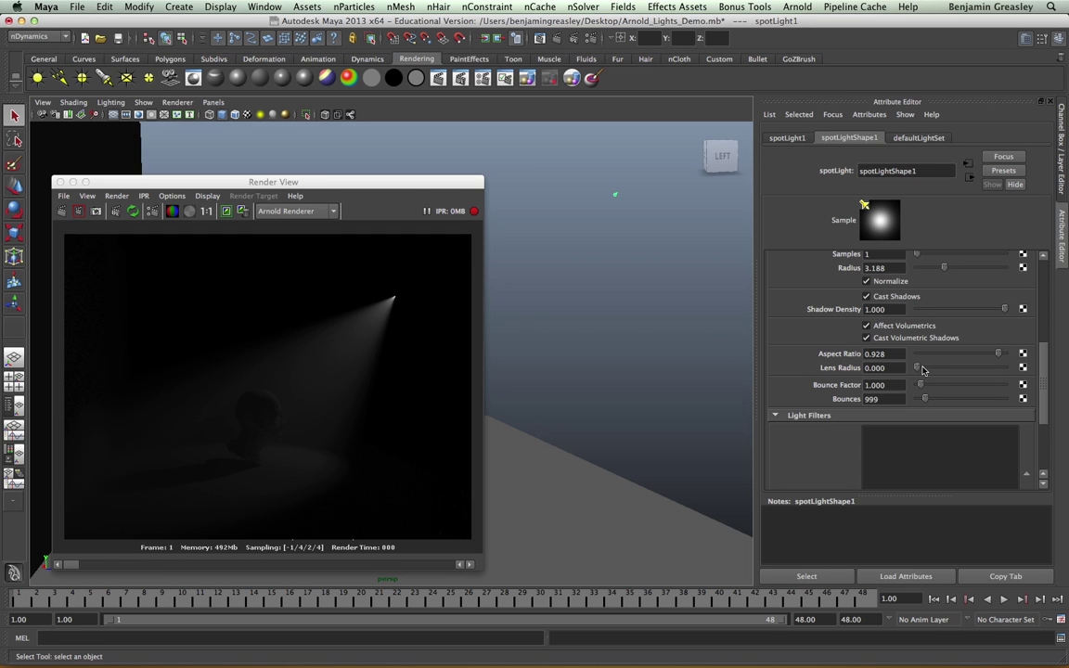
pyautogui.click(882, 368)
pyautogui.write('10')
pyautogui.press('Return')
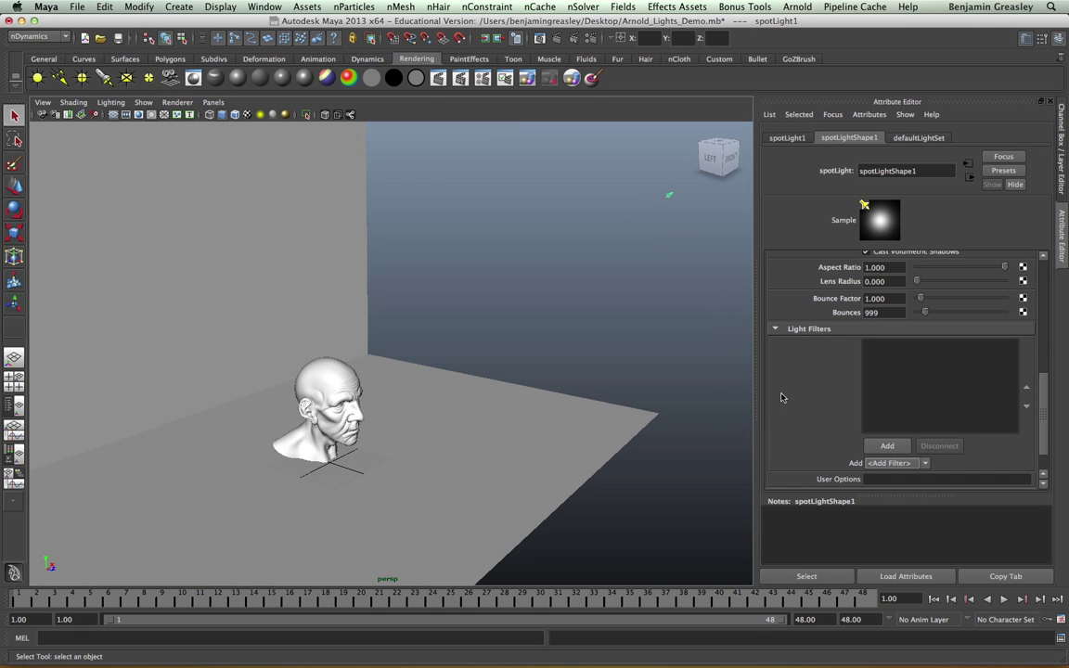
# - Add an aiLightDecay filter to the spot light, check the atmosphere setting and start an IPR render
pyautogui.click(899, 464)
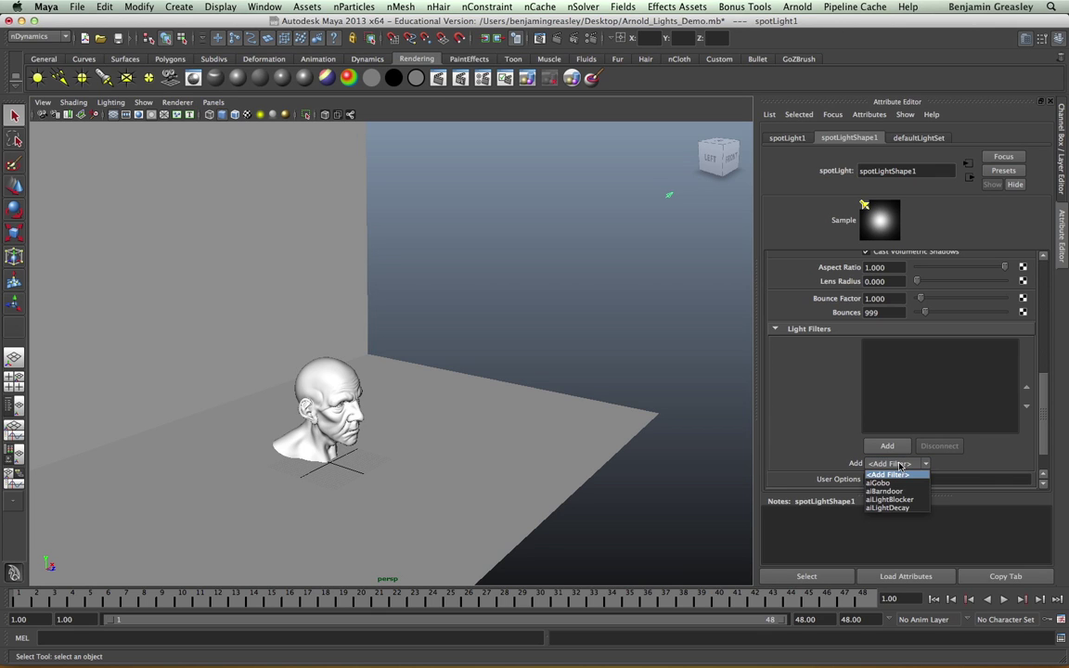
pyautogui.click(924, 510)
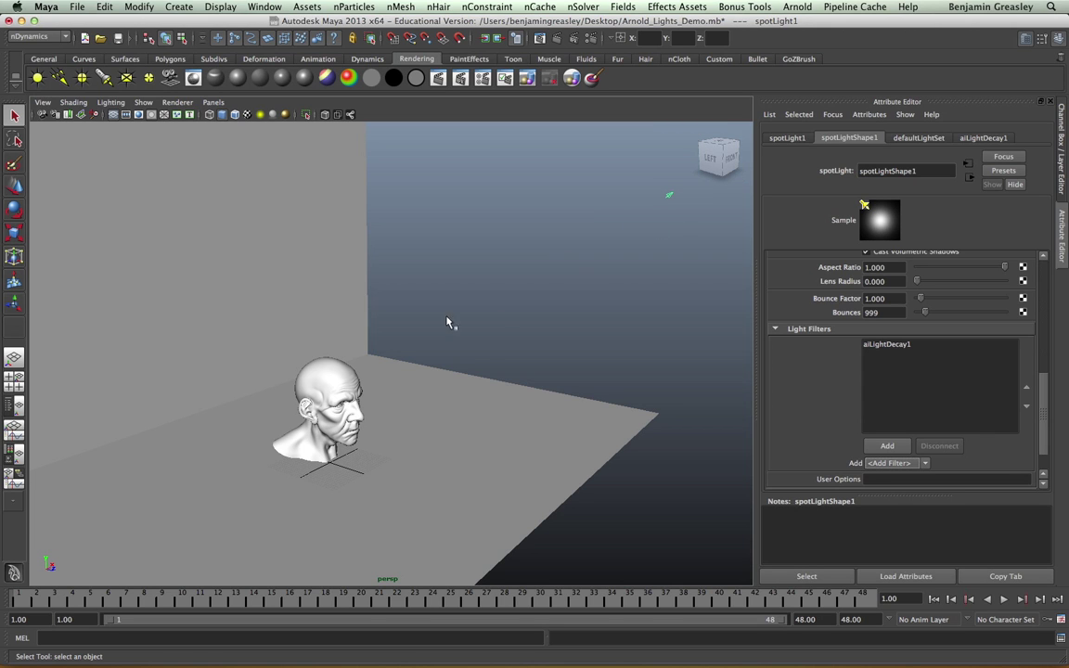
pyautogui.click(516, 38)
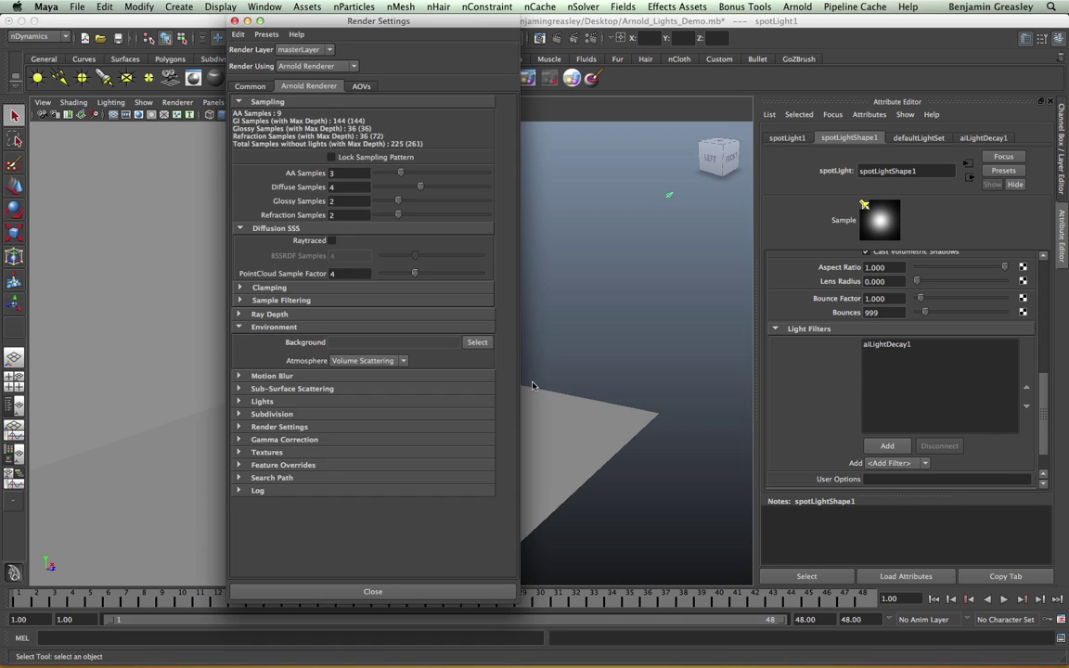
pyautogui.click(234, 20)
pyautogui.click(575, 42)
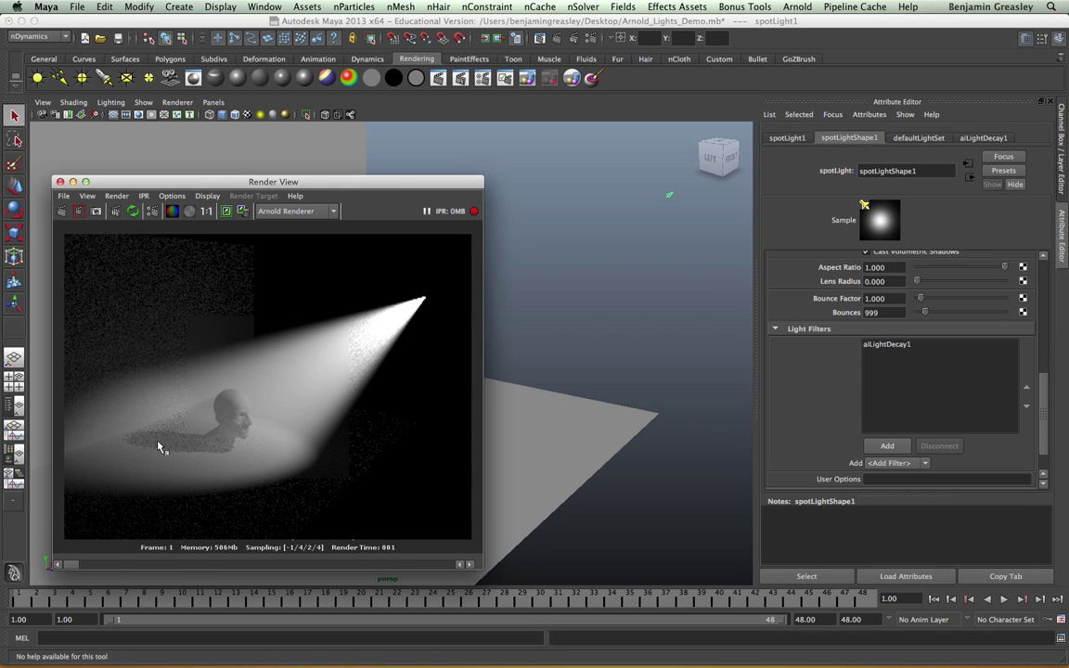
# - Set the aiLightDecay filter's near attenuation from 19.231 to 134.615, then enable far attenuation and raise its range
pyautogui.click(877, 345)
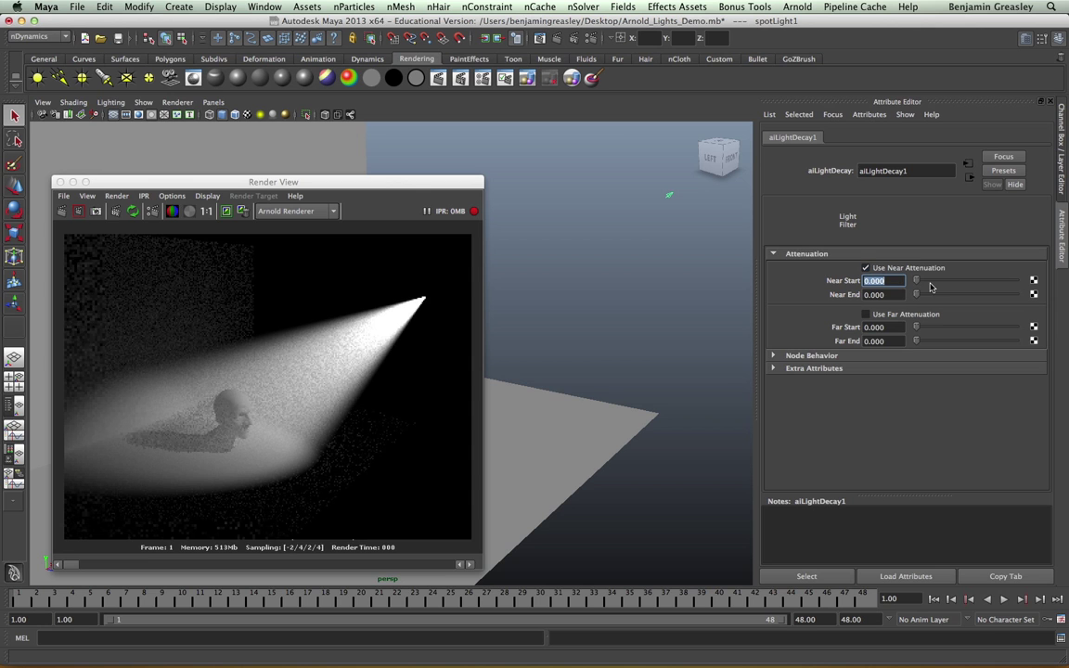
pyautogui.moveTo(917, 283); pyautogui.dragTo(921, 283)
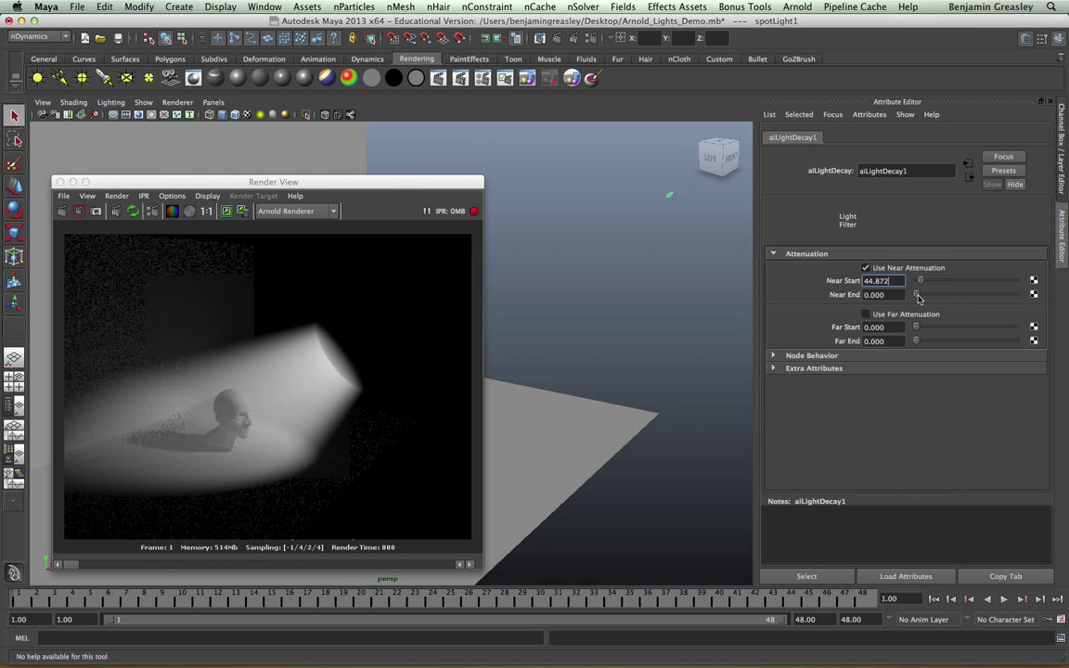
pyautogui.moveTo(918, 297); pyautogui.dragTo(930, 295)
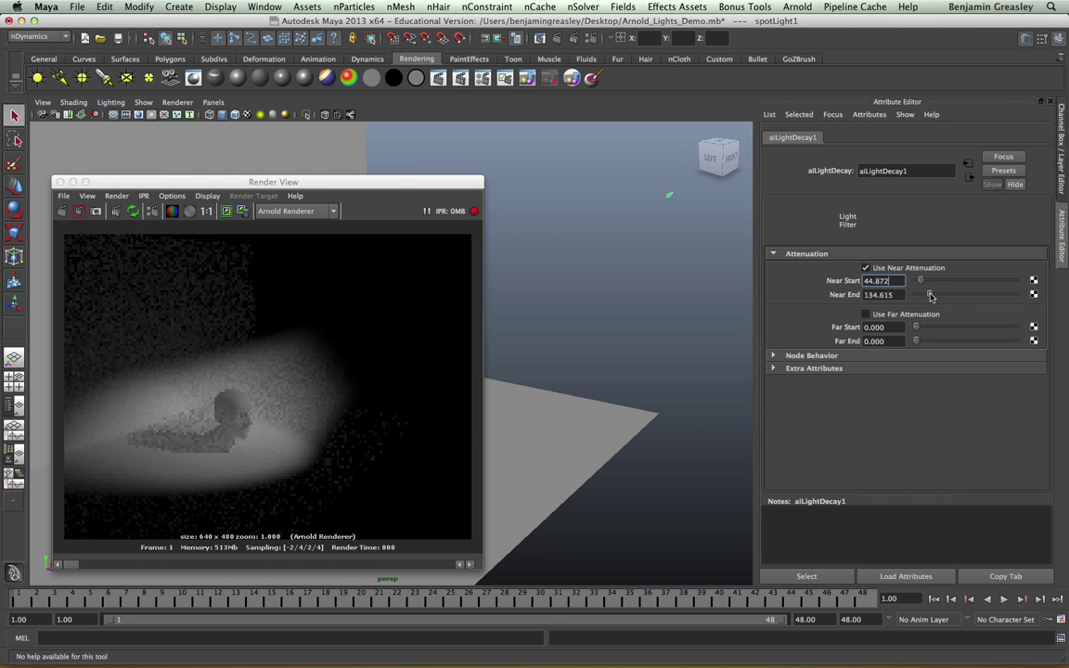
pyautogui.moveTo(920, 280); pyautogui.dragTo(917, 281)
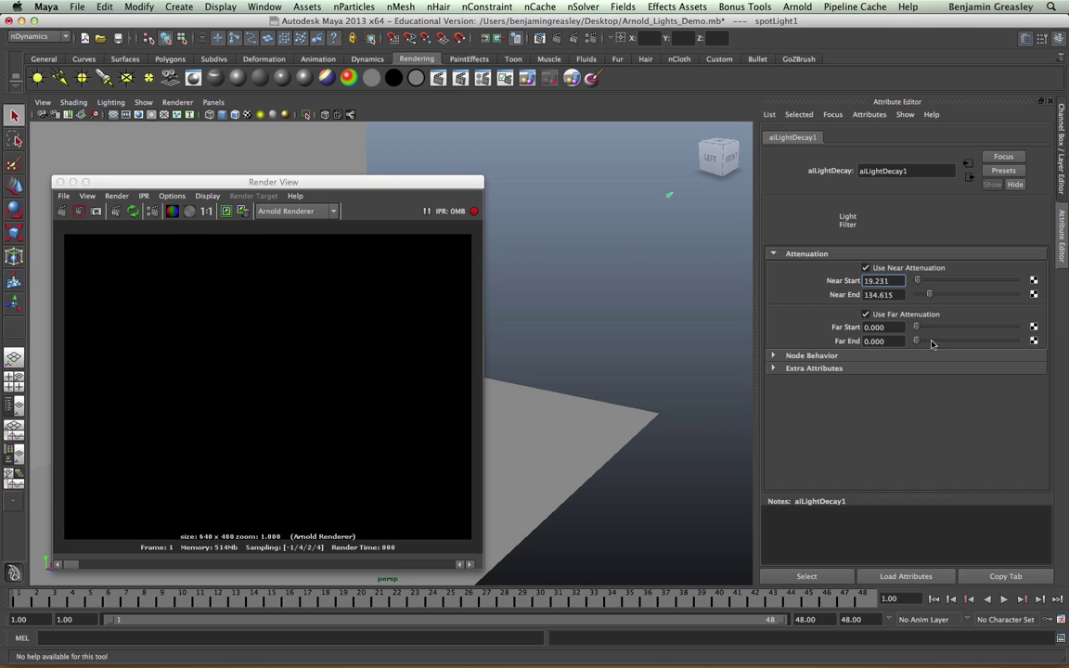
pyautogui.moveTo(917, 343); pyautogui.dragTo(943, 331)
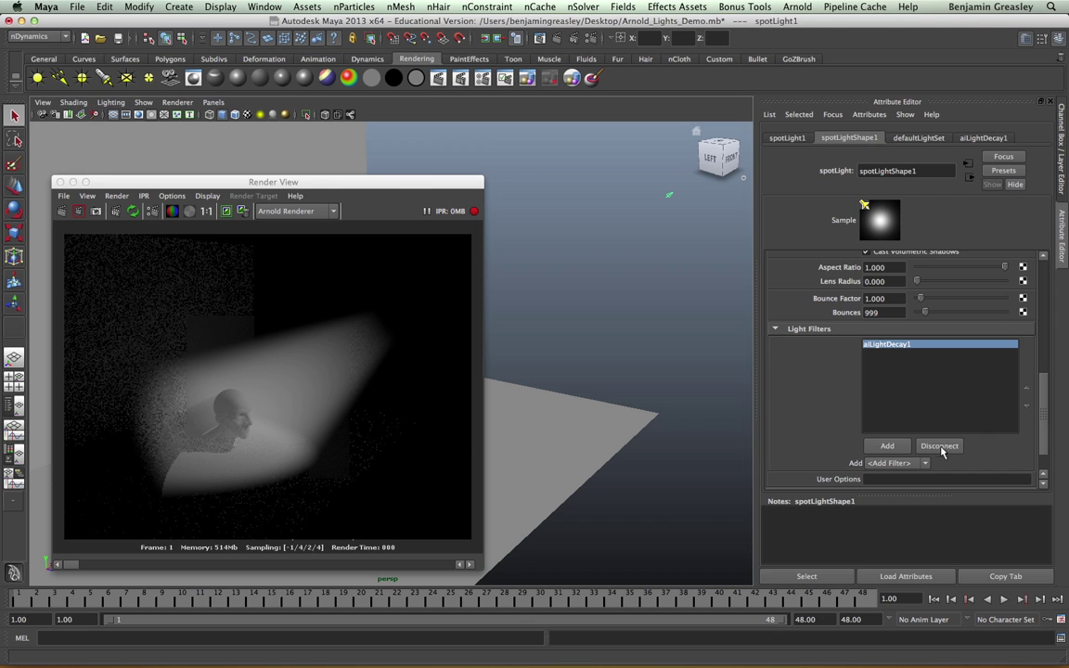
# - Disconnect aiLightDecay1 from the spot light, add an aiBarndoor filter instead and open its attributes
pyautogui.click(940, 446)
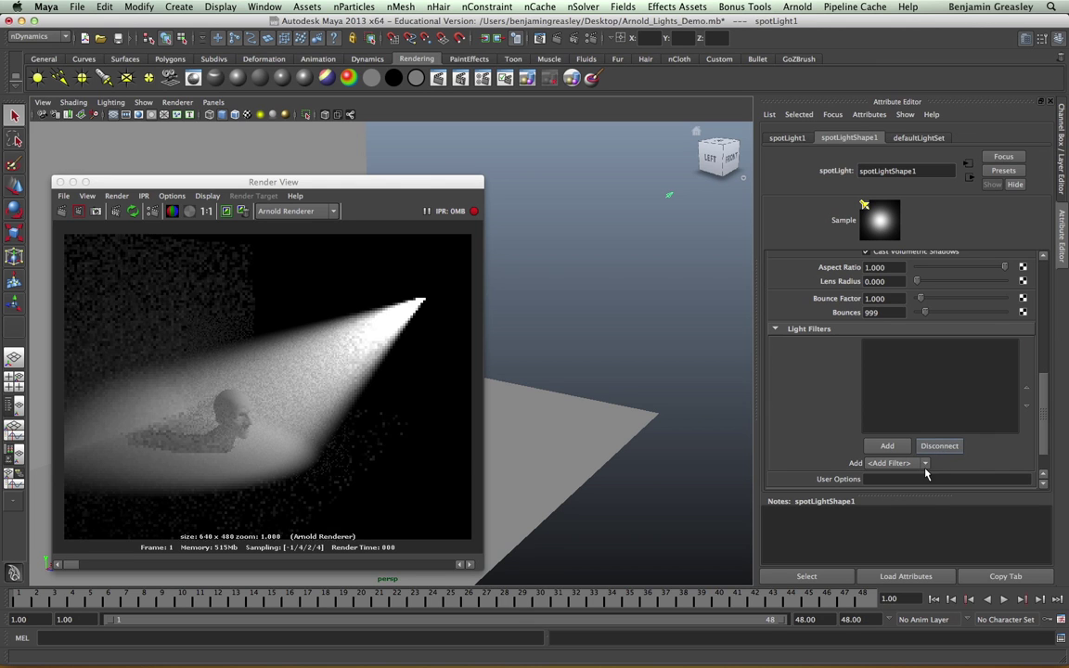
pyautogui.click(922, 464)
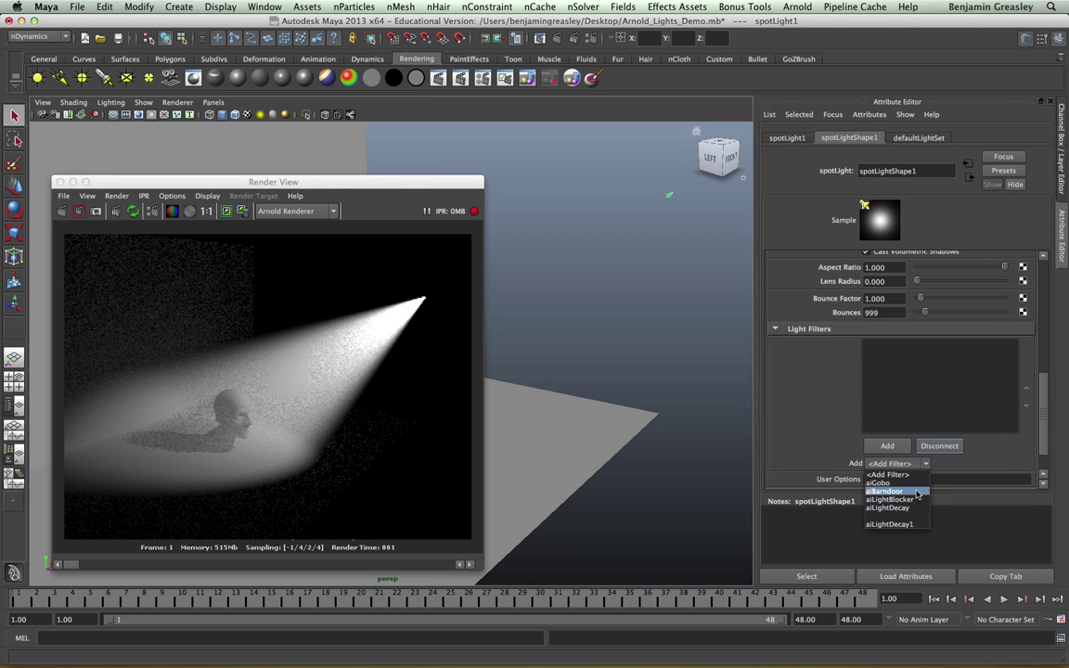
pyautogui.click(921, 492)
pyautogui.click(895, 350)
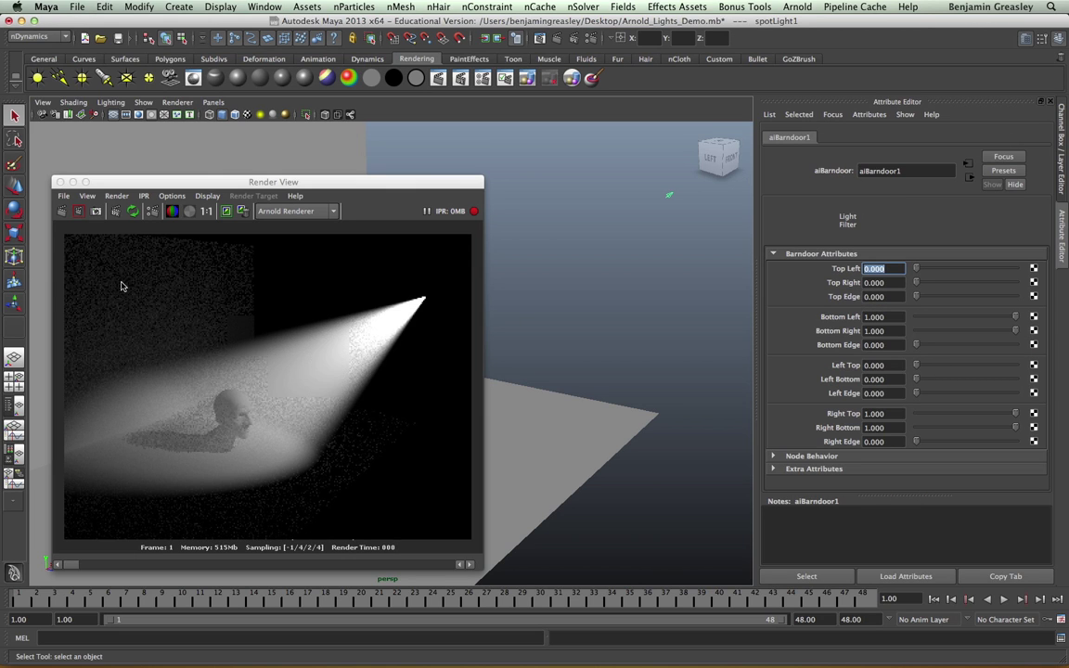
# - Restart the IPR render and test the barndoor's top settings
pyautogui.click(59, 182)
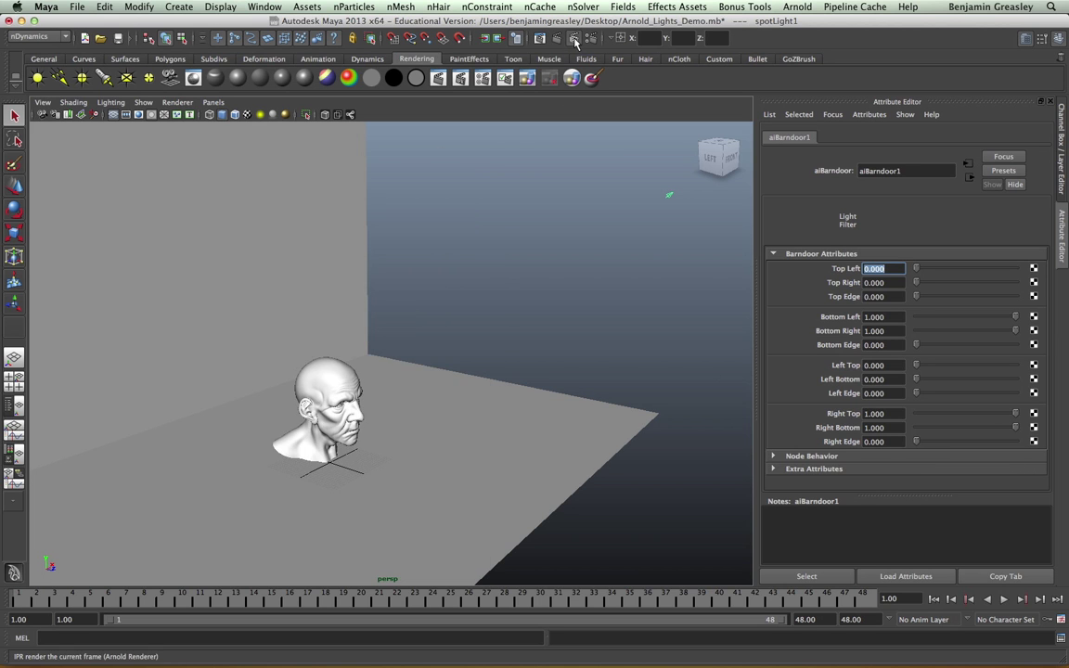
pyautogui.click(518, 37)
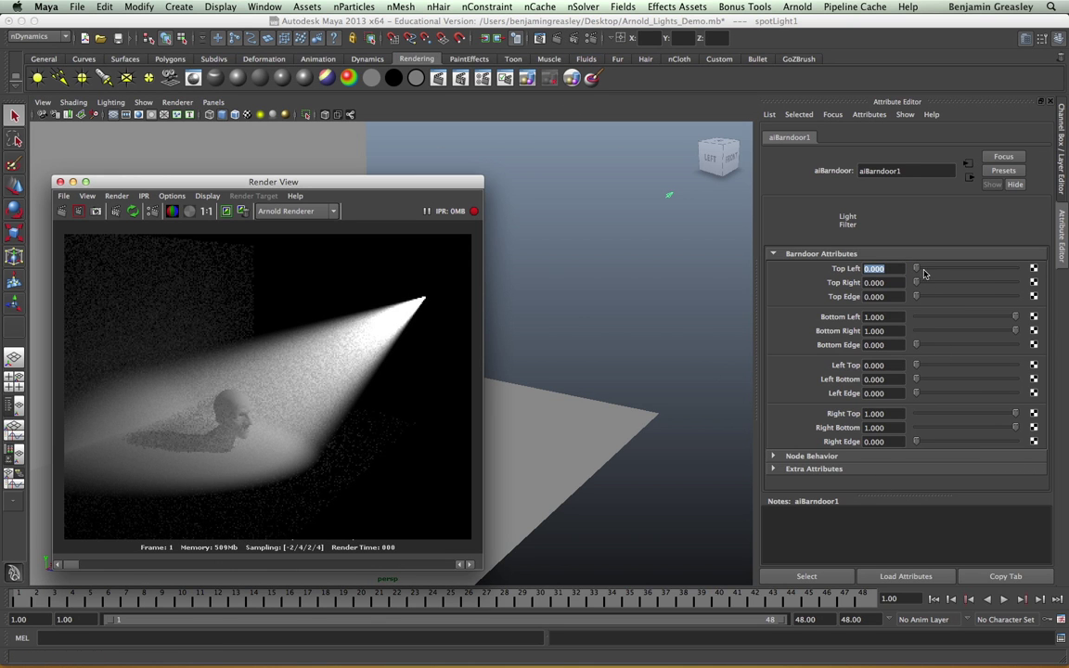
pyautogui.moveTo(919, 269); pyautogui.dragTo(928, 298)
# - Replace the spot light's barndoor filter with an aiGobo filter and open the gobo's attributes
pyautogui.click(969, 177)
pyautogui.click(891, 463)
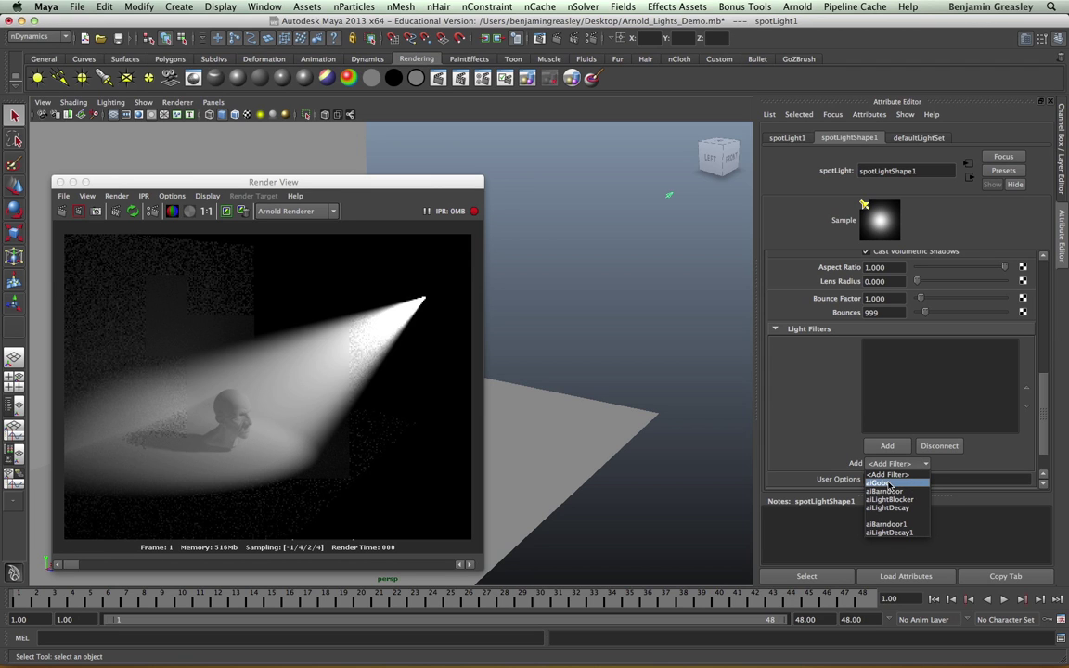
pyautogui.click(889, 484)
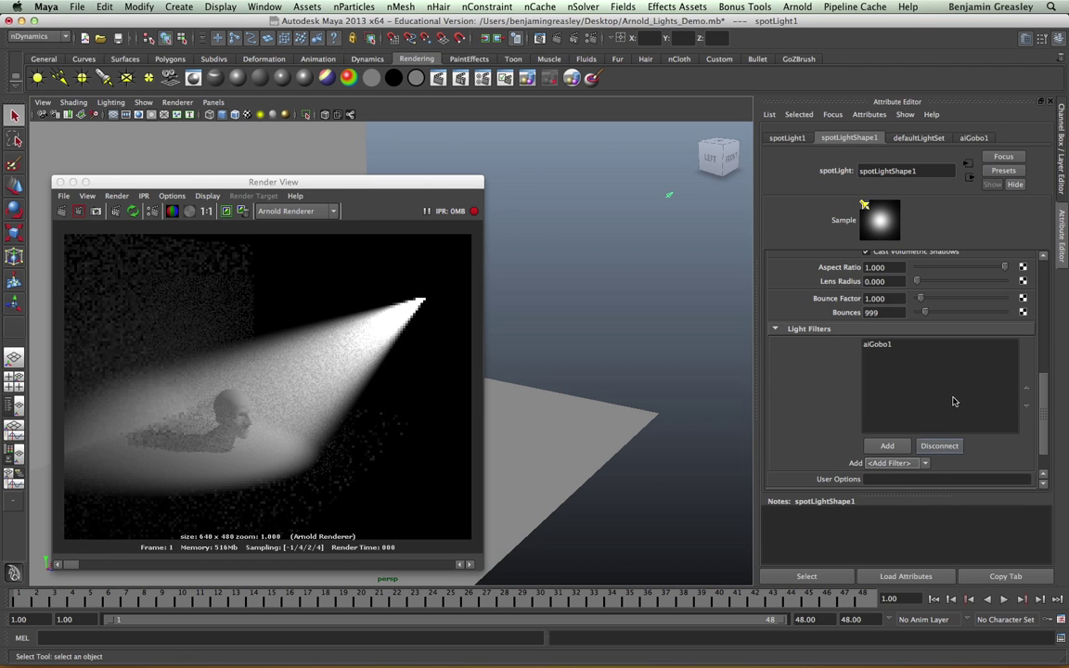
pyautogui.click(882, 346)
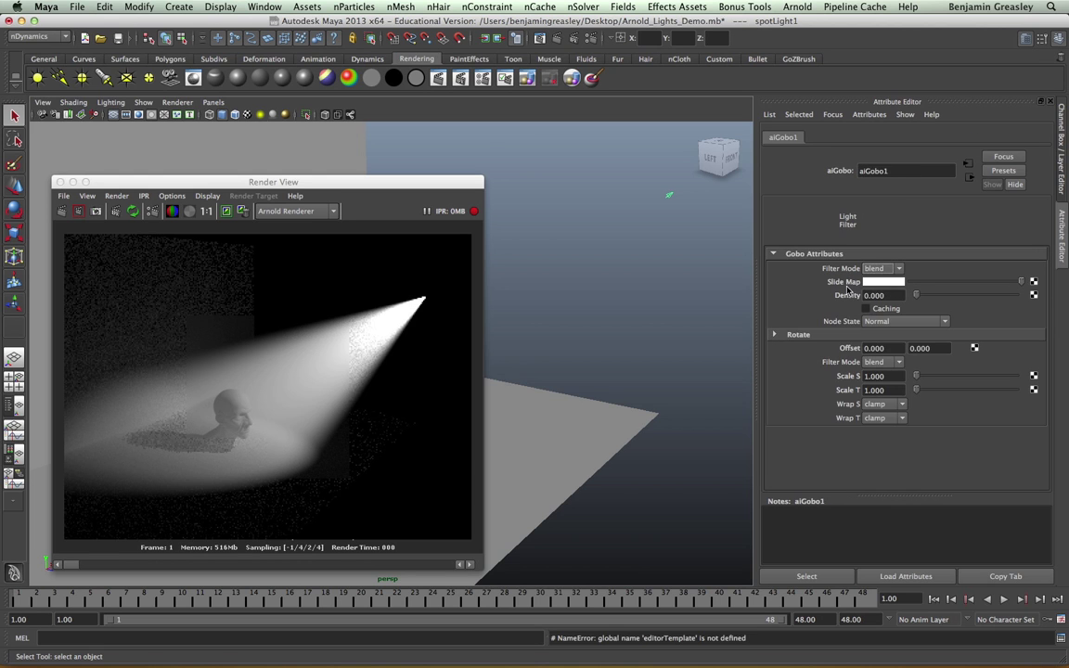
# - Map the gobo's slide map with the caustics.jpeg file texture and restart the IPR render
pyautogui.click(877, 288)
pyautogui.doubleClick(409, 237)
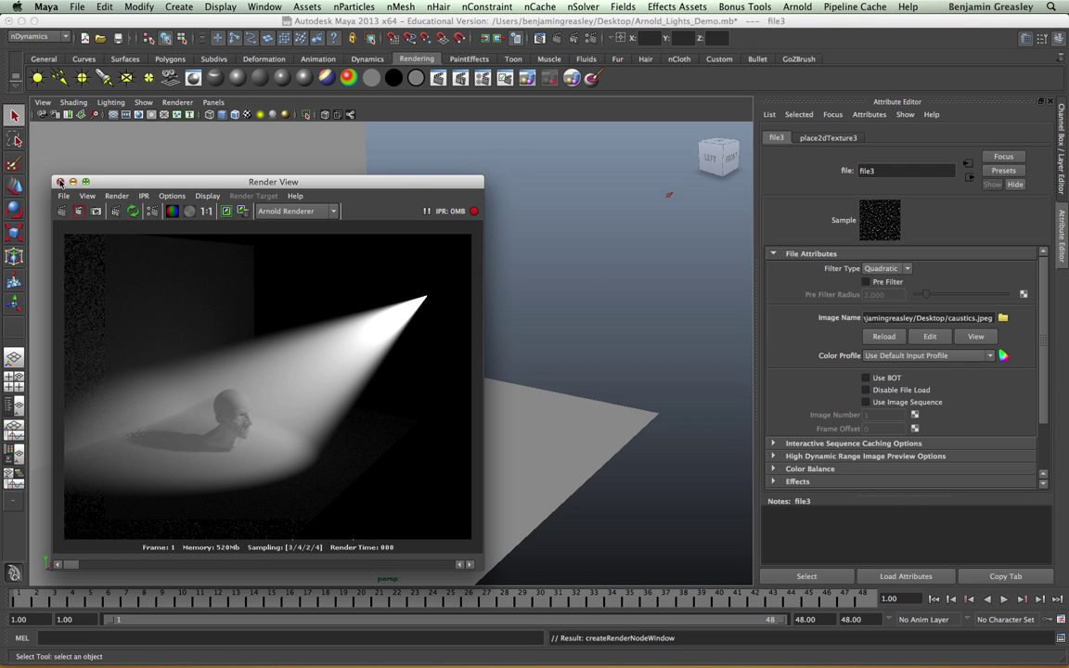
pyautogui.click(61, 182)
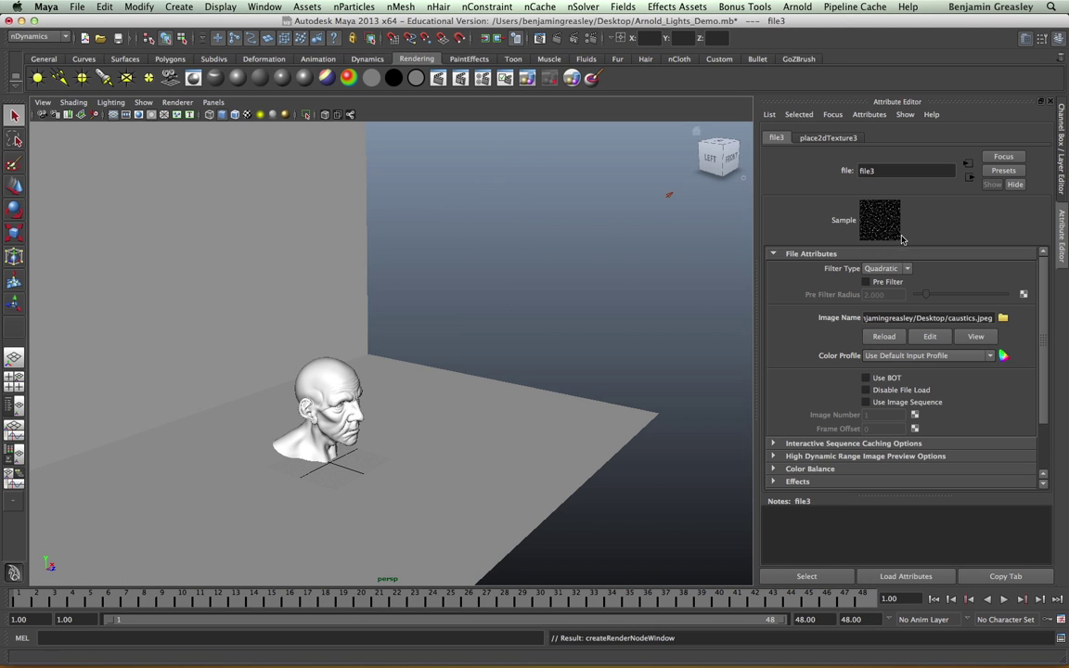
pyautogui.click(574, 41)
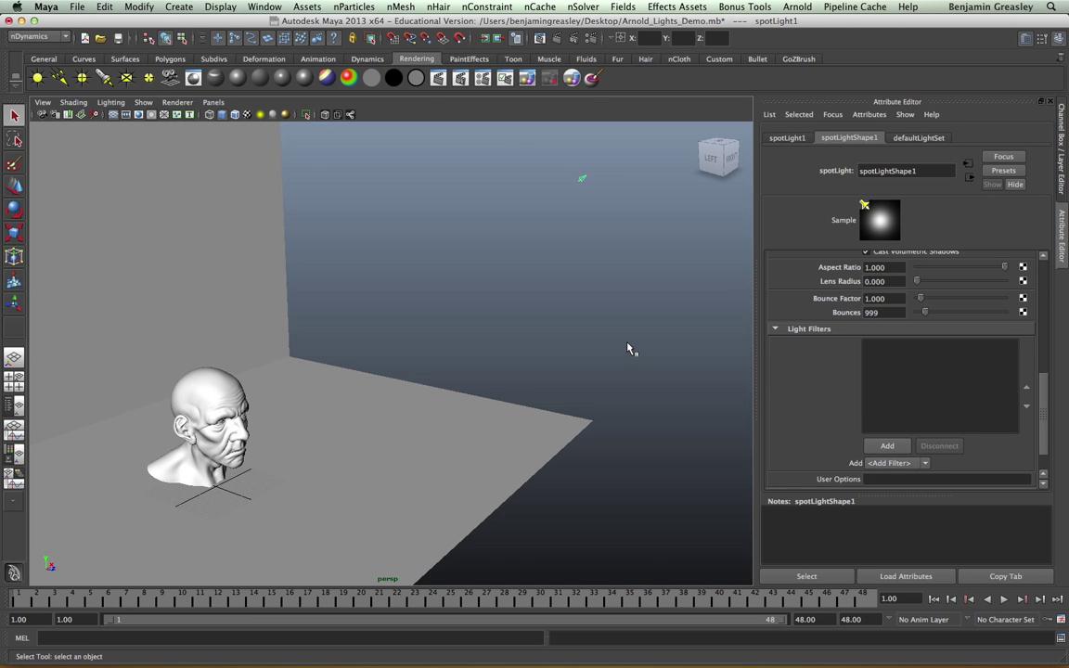
# - Add an aiLightBlocker filter to the spot light and select its small box at the base of the head
pyautogui.click(908, 463)
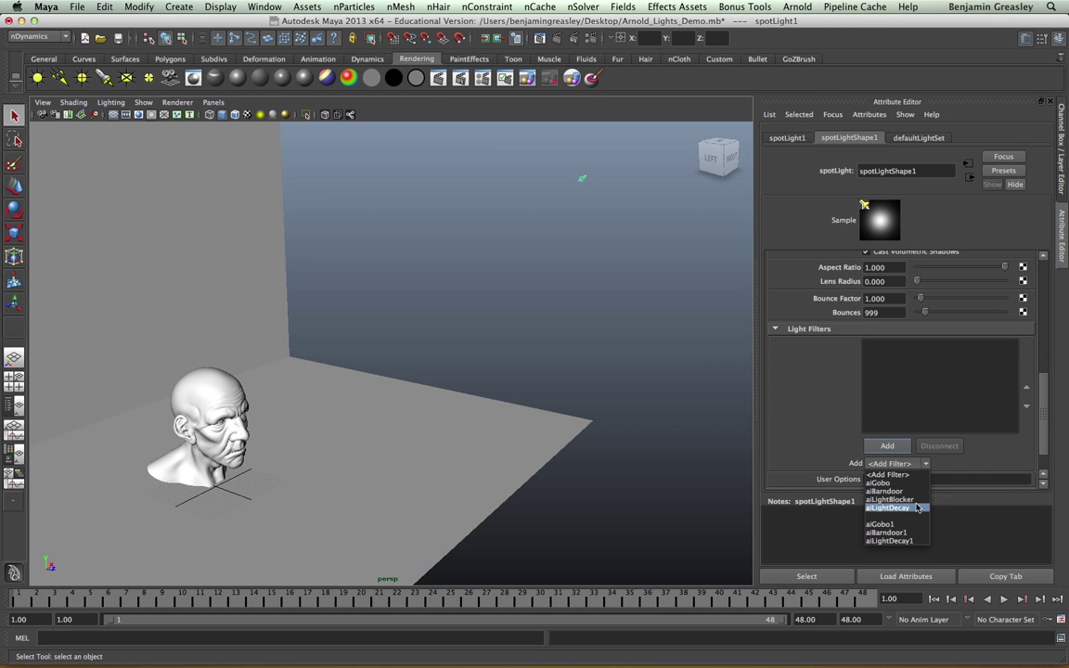
pyautogui.click(912, 500)
pyautogui.keyDown('alt'); pyautogui.moveTo(351, 448); pyautogui.dragTo(279, 424); pyautogui.keyUp('alt')
pyautogui.keyDown('alt'); pyautogui.moveTo(278, 424); pyautogui.dragTo(118, 359, button='right'); pyautogui.keyUp('alt')
pyautogui.click(176, 357)
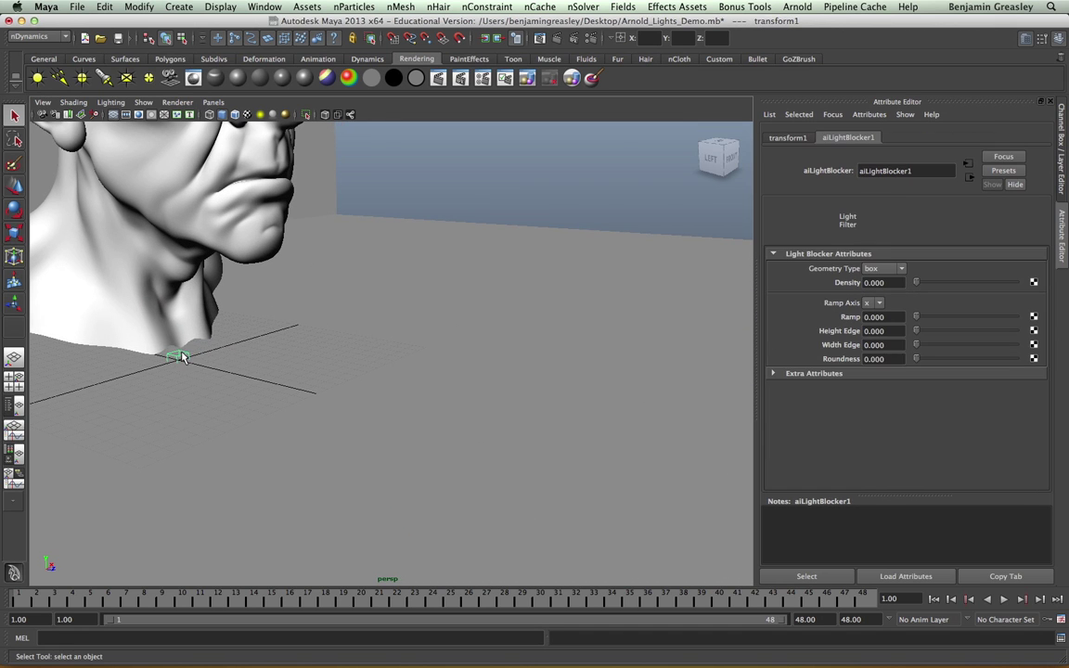
# - Move the light blocker box in front of the head and scale it up to a large box
pyautogui.press('w')
pyautogui.keyDown('alt'); pyautogui.moveTo(274, 337); pyautogui.dragTo(214, 358, button='right'); pyautogui.keyUp('alt')
pyautogui.moveTo(215, 358); pyautogui.dragTo(807, 401)
pyautogui.press('e')
pyautogui.press('r')
pyautogui.keyDown('alt'); pyautogui.moveTo(552, 365); pyautogui.dragTo(351, 389); pyautogui.keyUp('alt')
pyautogui.press('q')
# - Reposition the Render View over the viewport and set the light blocker's density to 0.853
pyautogui.moveTo(444, 191); pyautogui.dragTo(352, 214)
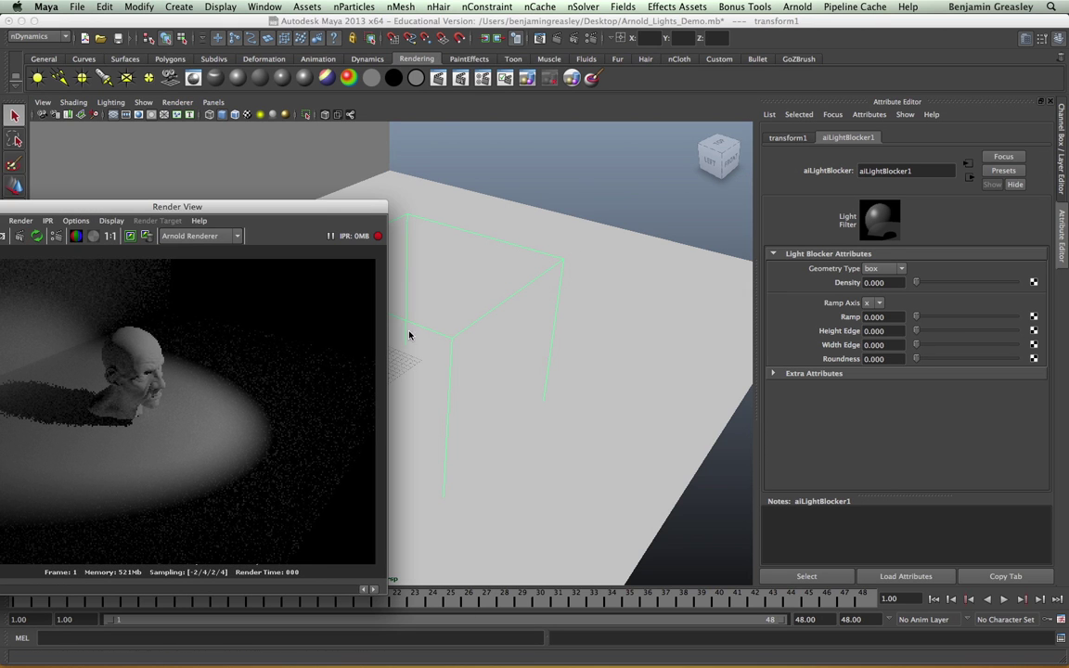
pyautogui.moveTo(379, 212); pyautogui.dragTo(463, 198)
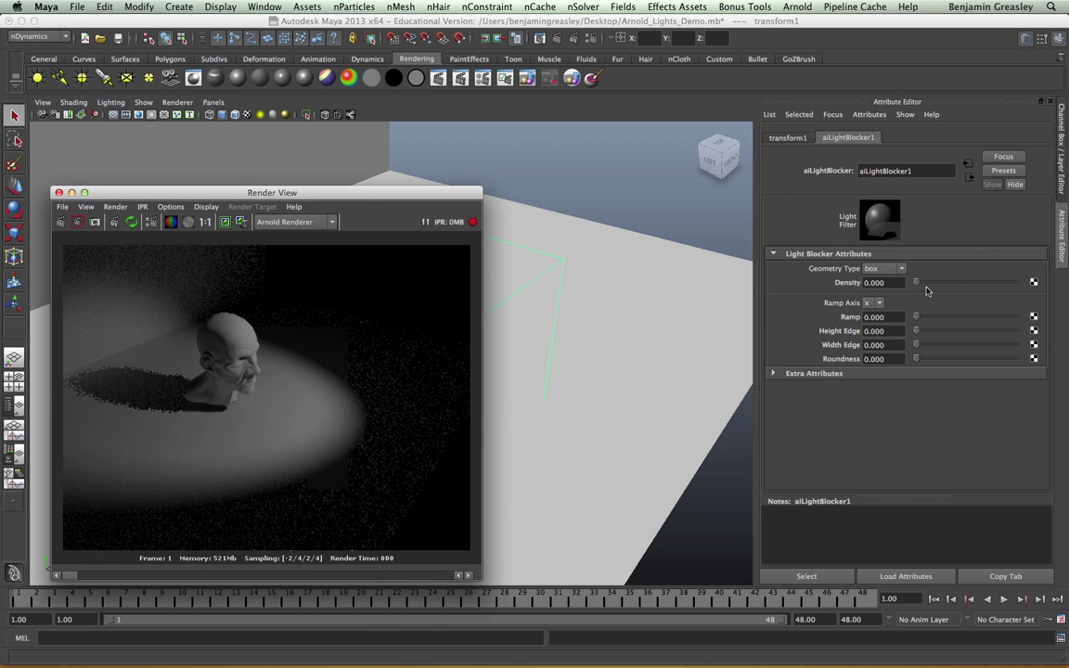
pyautogui.moveTo(918, 286); pyautogui.dragTo(1000, 282)
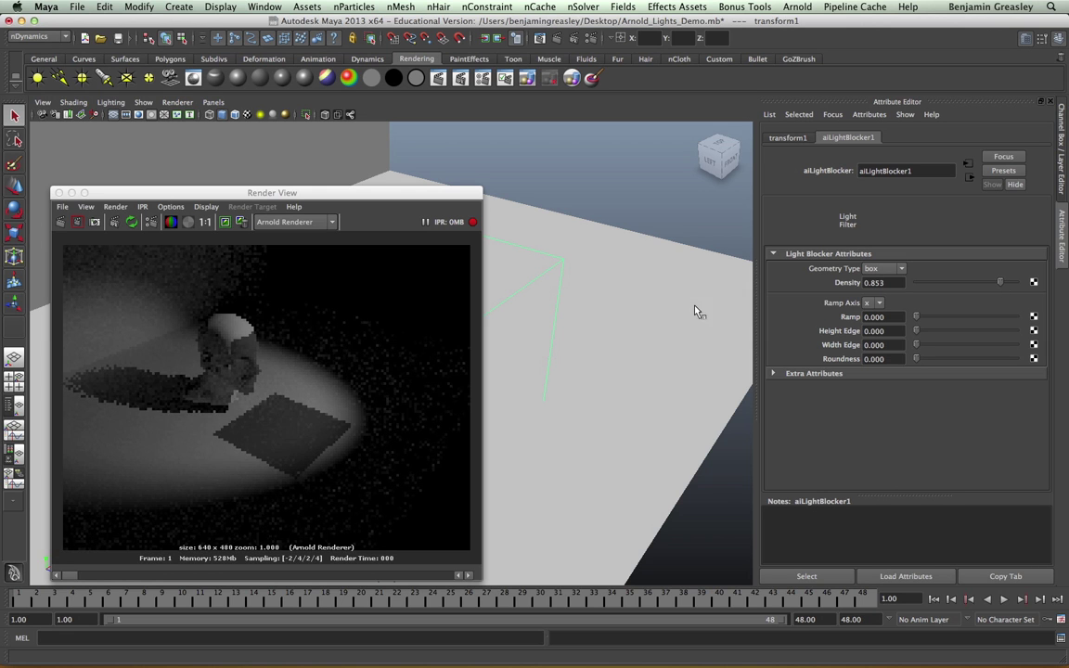
# - Move the light blocker sideways to X 13.504 and inspect its shading on the face up close
pyautogui.keyDown('alt'); pyautogui.moveTo(628, 334); pyautogui.dragTo(526, 339); pyautogui.keyUp('alt')
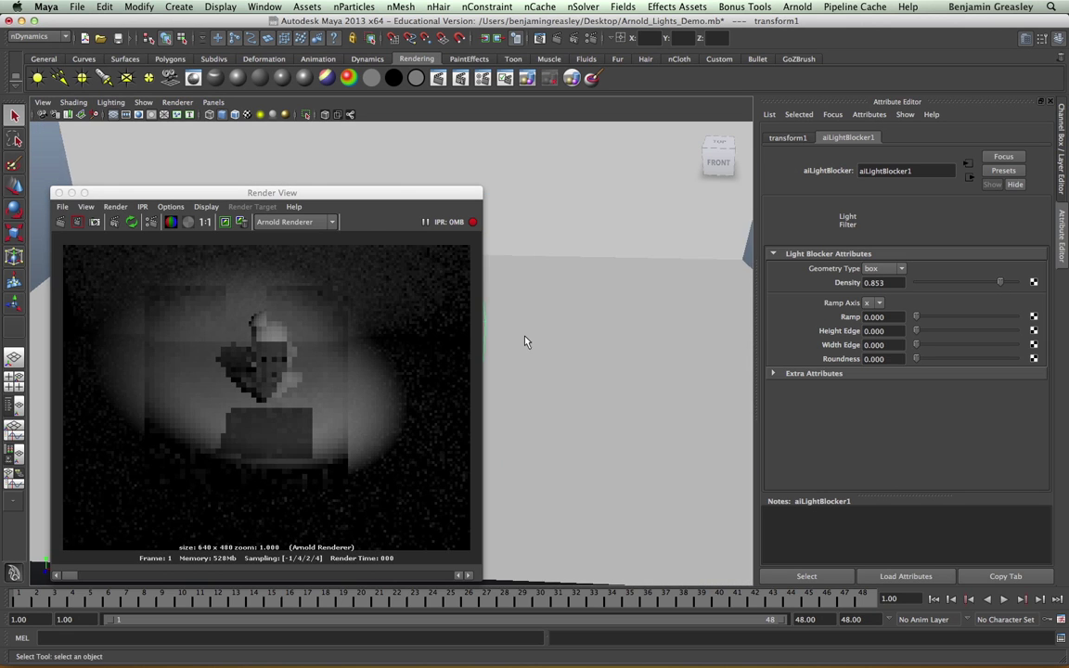
pyautogui.keyDown('alt'); pyautogui.moveTo(525, 339); pyautogui.dragTo(678, 314, button='middle'); pyautogui.keyUp('alt')
pyautogui.keyDown('alt'); pyautogui.moveTo(679, 314); pyautogui.dragTo(481, 248); pyautogui.keyUp('alt')
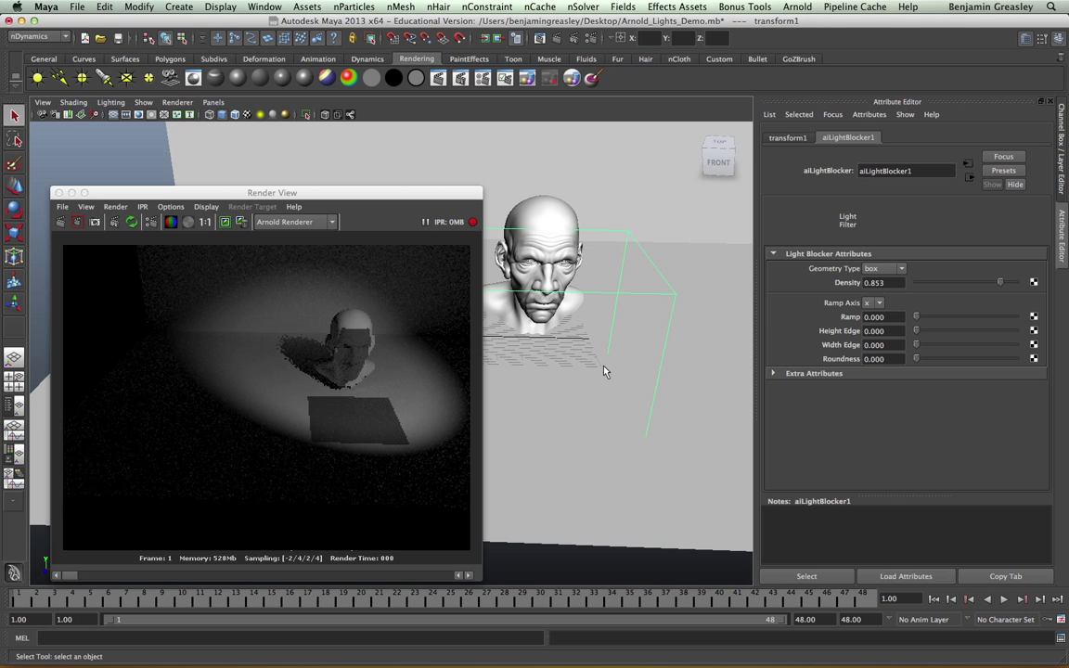
pyautogui.press('w')
pyautogui.moveTo(672, 335); pyautogui.dragTo(675, 335)
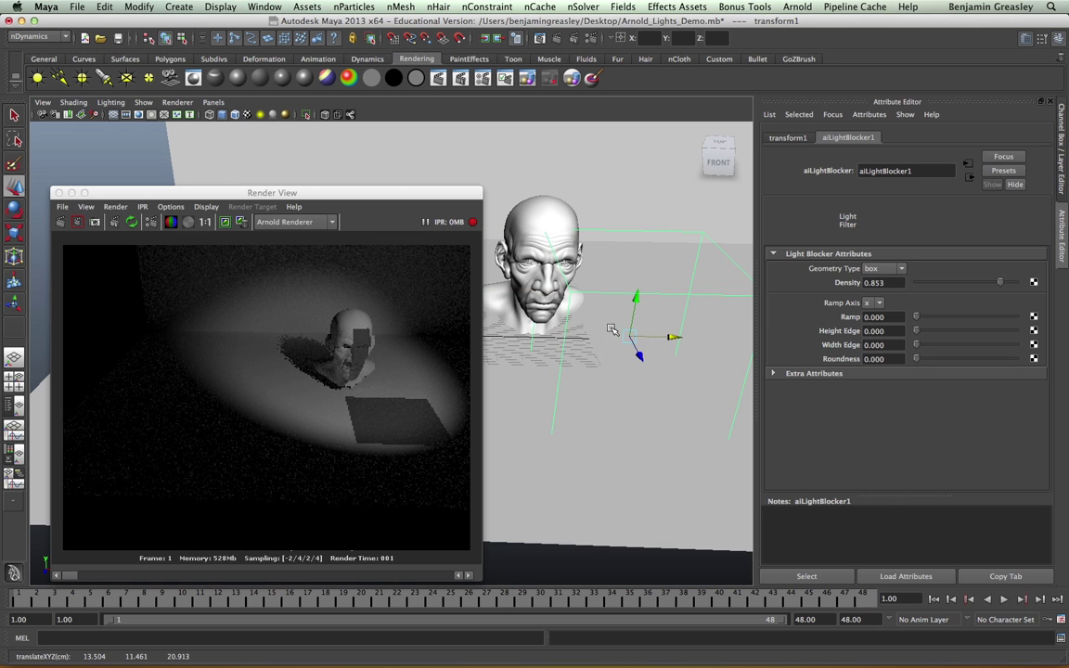
pyautogui.keyDown('alt'); pyautogui.moveTo(561, 306); pyautogui.dragTo(623, 344); pyautogui.keyUp('alt')
pyautogui.keyDown('alt'); pyautogui.moveTo(623, 345); pyautogui.dragTo(669, 334, button='right'); pyautogui.keyUp('alt')
pyautogui.keyDown('alt'); pyautogui.moveTo(668, 334); pyautogui.dragTo(613, 339); pyautogui.keyUp('alt')
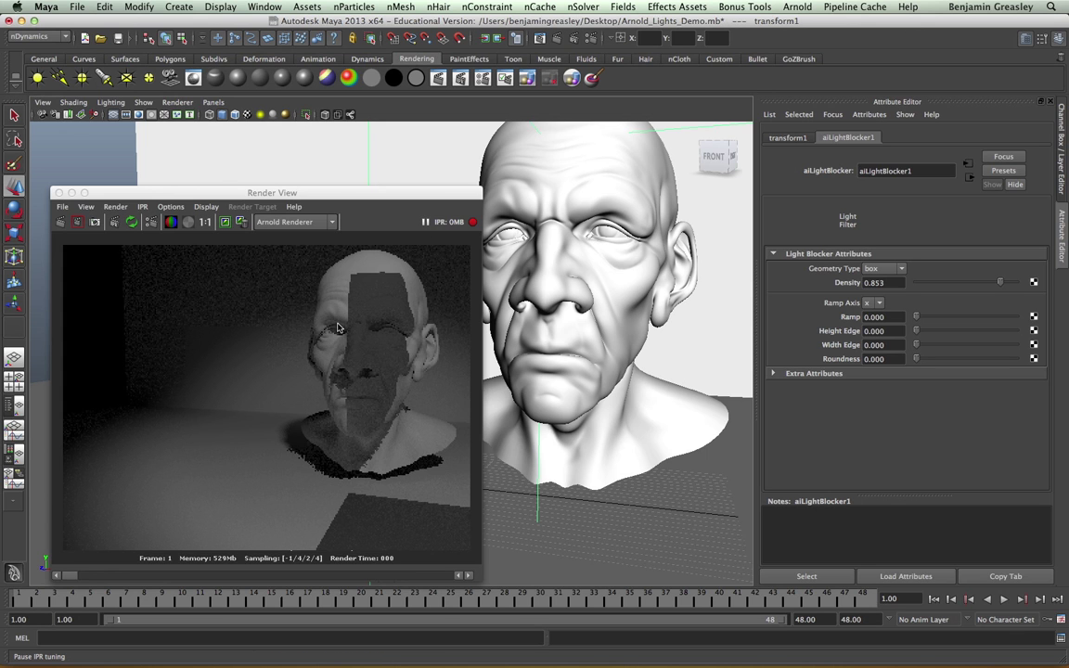
# - Change the light blocker's geometry type to sphere and view the rendered shadow from the front
pyautogui.keyDown('alt'); pyautogui.moveTo(669, 351); pyautogui.dragTo(576, 399); pyautogui.keyUp('alt')
pyautogui.click(901, 270)
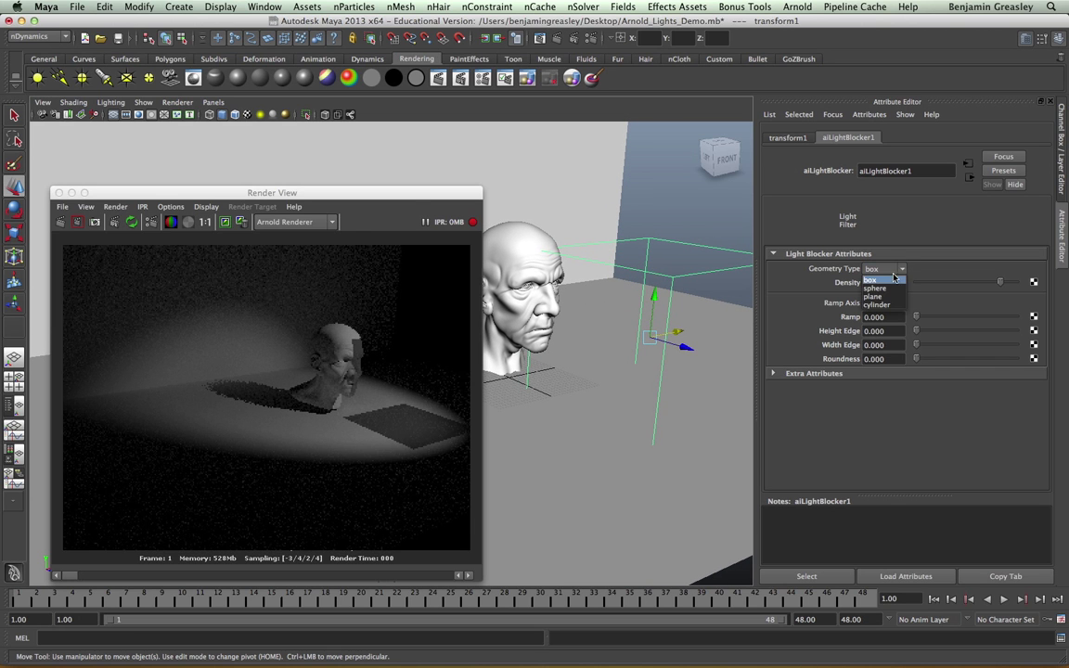
pyautogui.click(880, 283)
pyautogui.keyDown('alt'); pyautogui.moveTo(571, 313); pyautogui.dragTo(554, 401); pyautogui.keyUp('alt')
pyautogui.press('w')
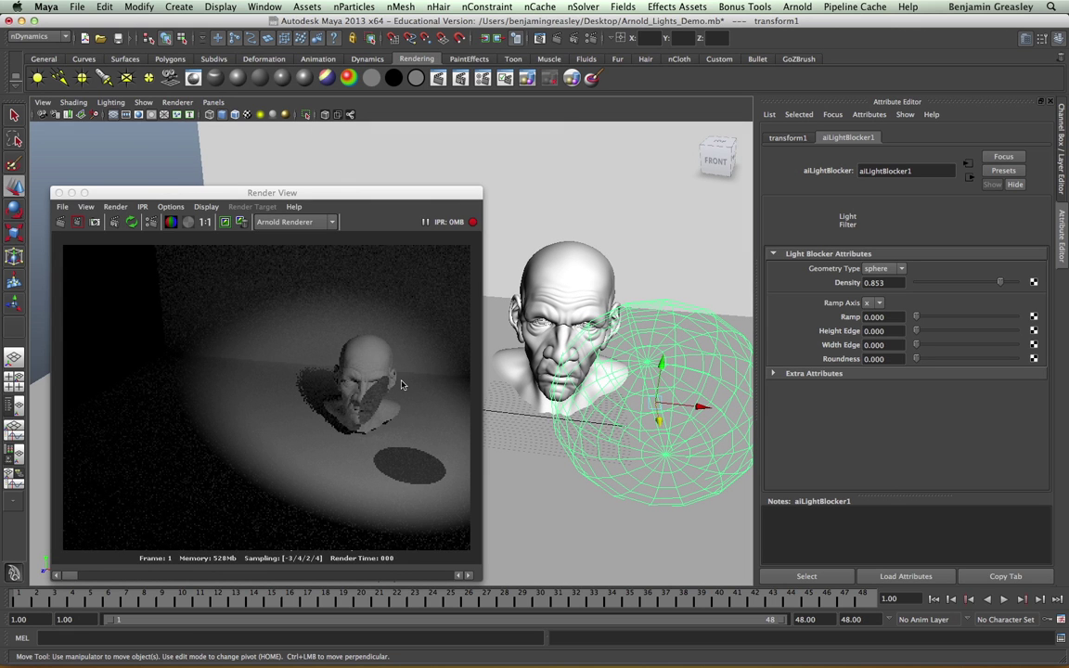
# - Check the light blocker's geometry type options and raise its ramp value slightly
pyautogui.click(882, 269)
pyautogui.click(937, 271)
pyautogui.keyDown('alt'); pyautogui.moveTo(538, 357); pyautogui.dragTo(613, 367); pyautogui.keyUp('alt')
pyautogui.moveTo(916, 317); pyautogui.dragTo(936, 319)
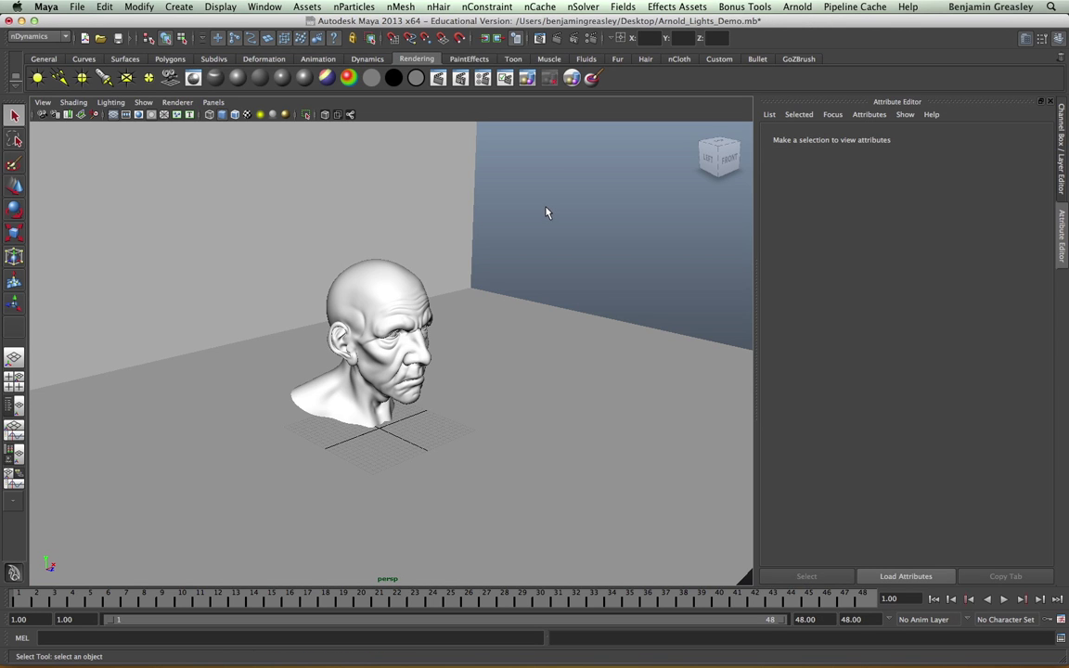
# - Create an area light and move it up and in front of the face, to about 0, 20, 20
pyautogui.click(125, 78)
pyautogui.press('w')
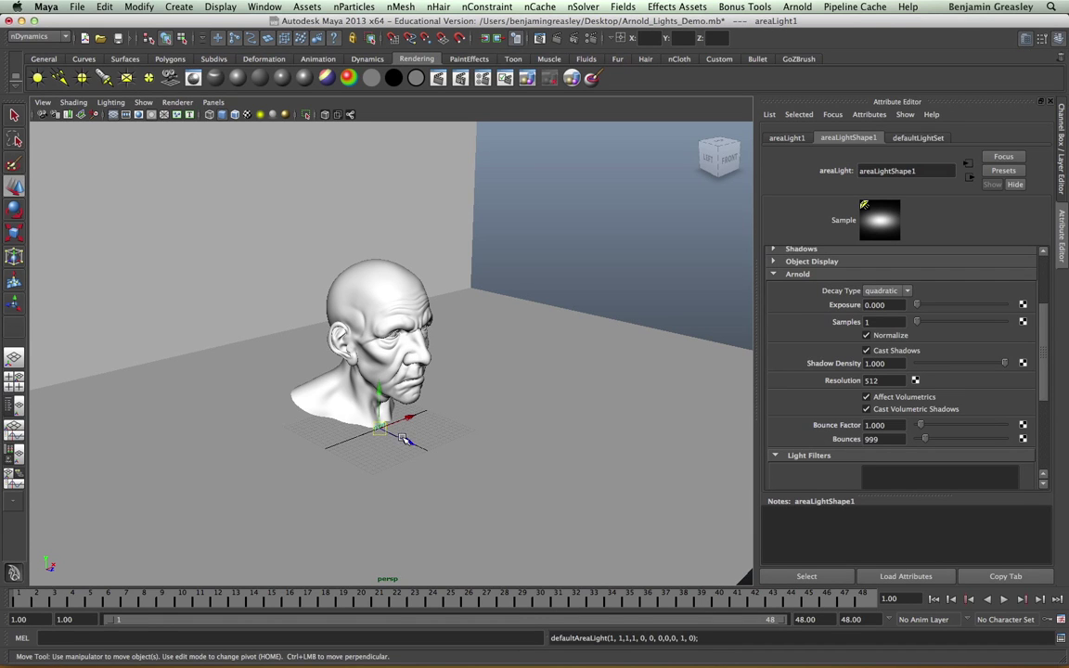
pyautogui.moveTo(426, 385); pyautogui.dragTo(482, 318)
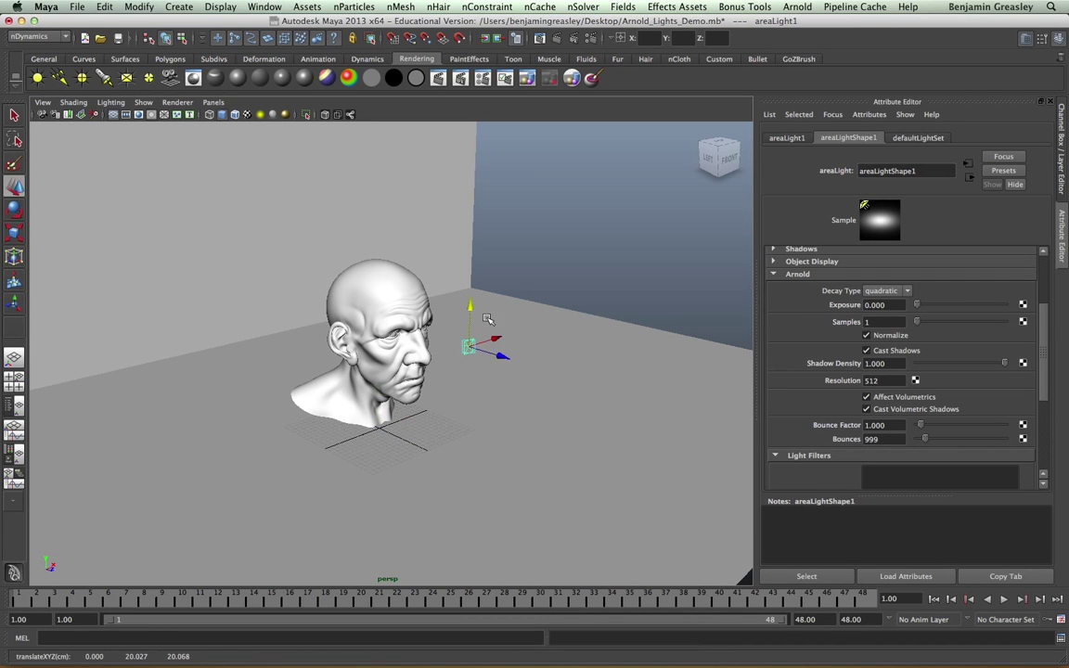
pyautogui.press('q')
pyautogui.keyDown('alt'); pyautogui.moveTo(442, 405); pyautogui.dragTo(543, 406); pyautogui.keyUp('alt')
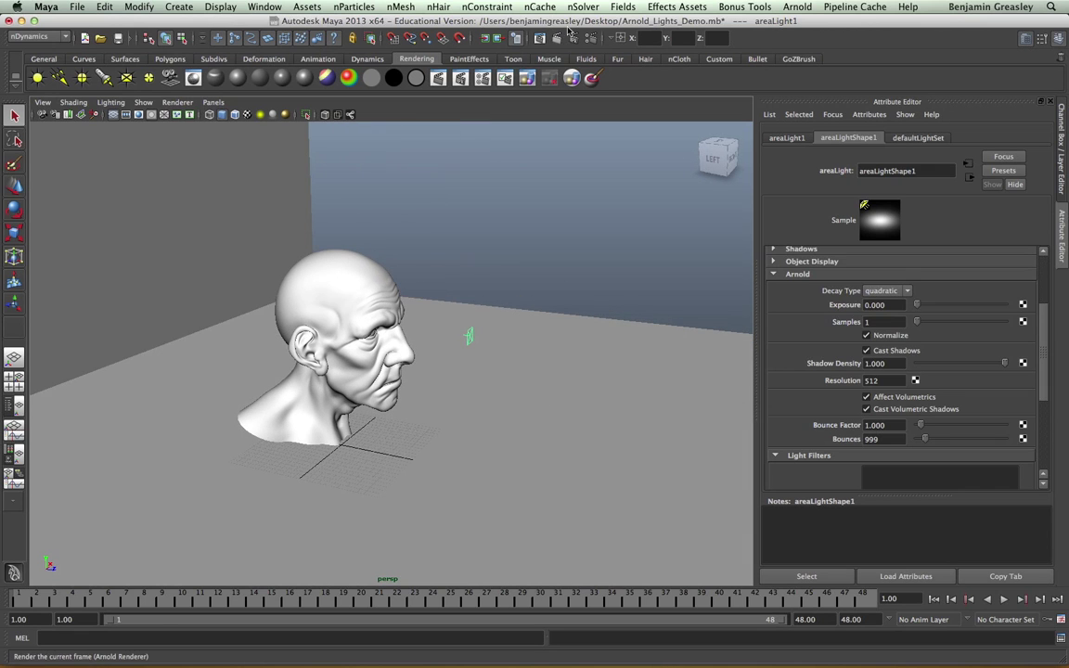
# - Start an IPR render and review the area light's basic and Arnold attributes
pyautogui.click(518, 38)
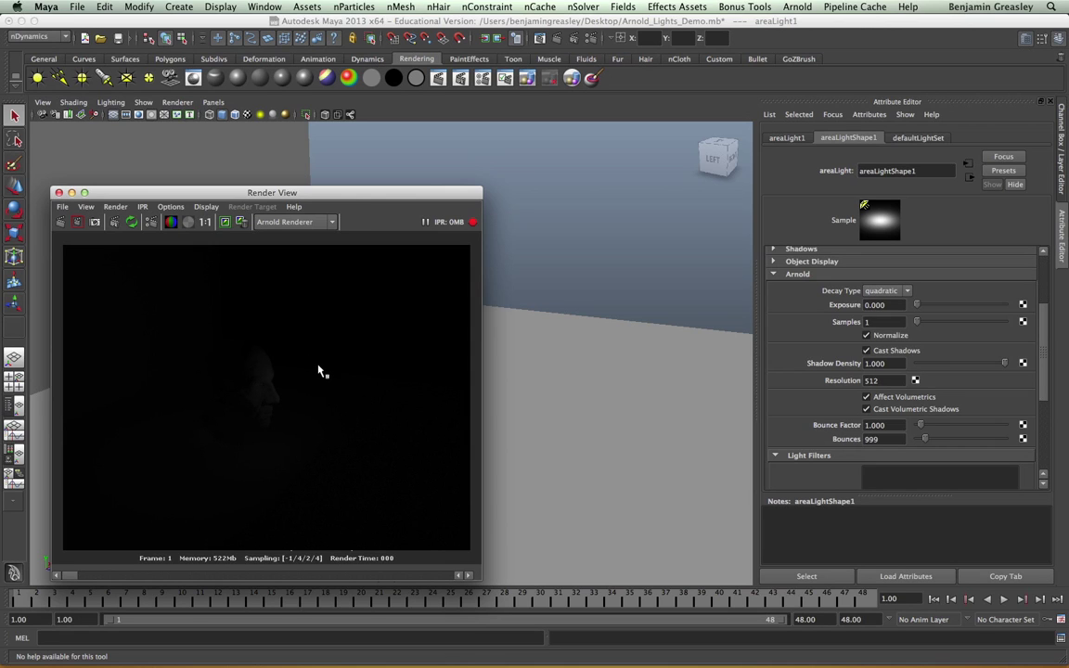
pyautogui.click(830, 275)
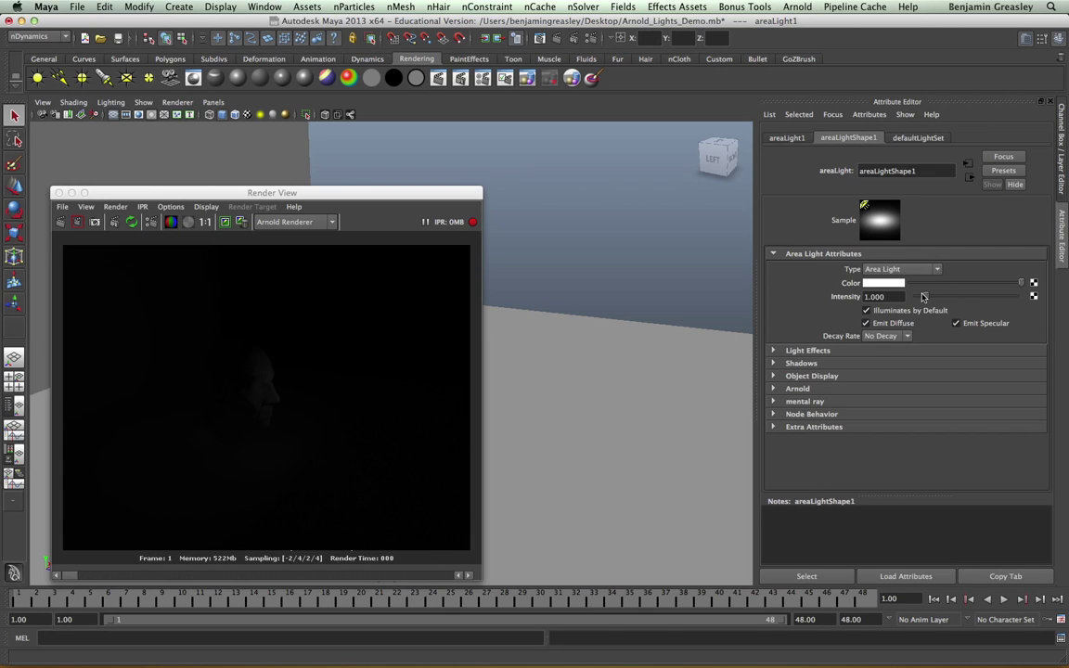
pyautogui.click(798, 389)
pyautogui.scroll(-5, 817, 390)
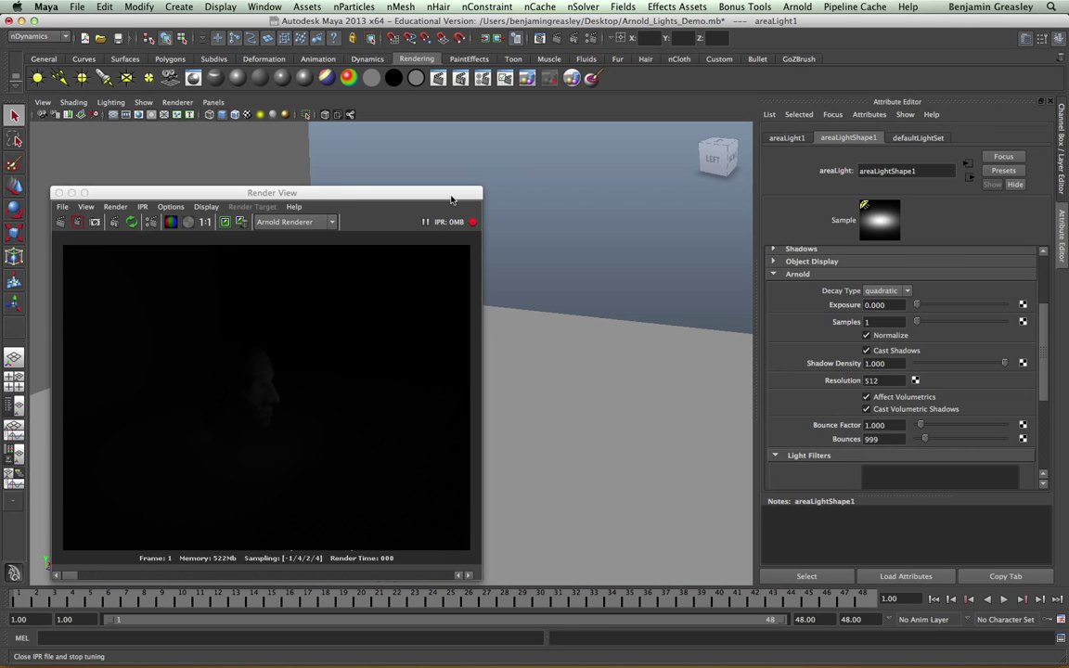
# - Scale the area light up uniformly to about 14.7, keeping it in front of the face
pyautogui.moveTo(459, 193); pyautogui.dragTo(353, 203)
pyautogui.press('e')
pyautogui.press('r')
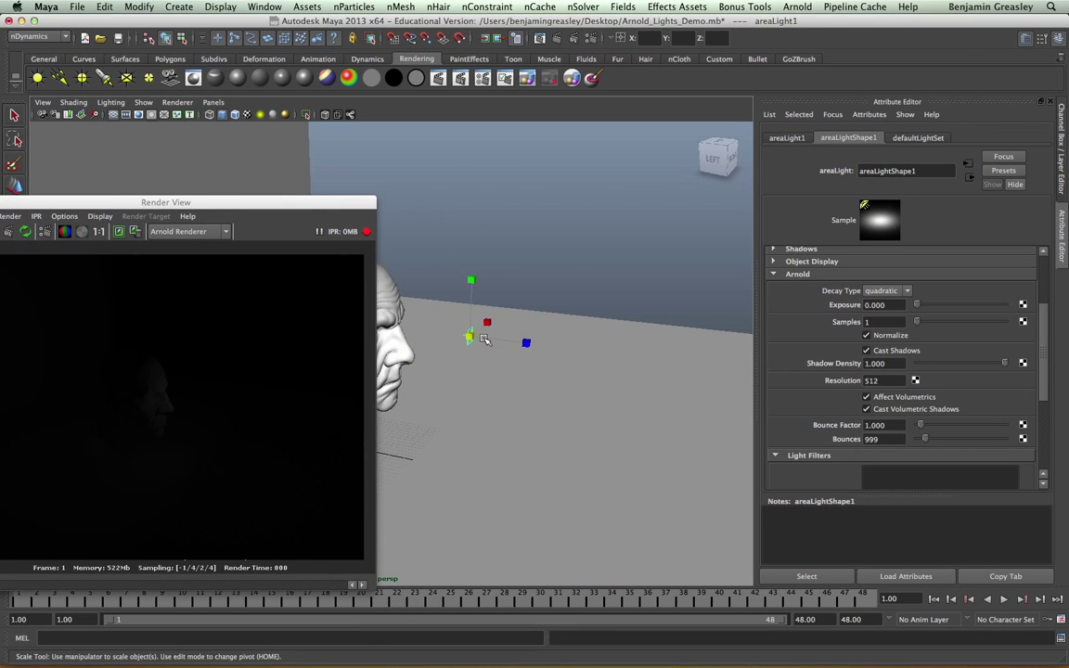
pyautogui.moveTo(470, 336); pyautogui.dragTo(651, 362)
pyautogui.press('w')
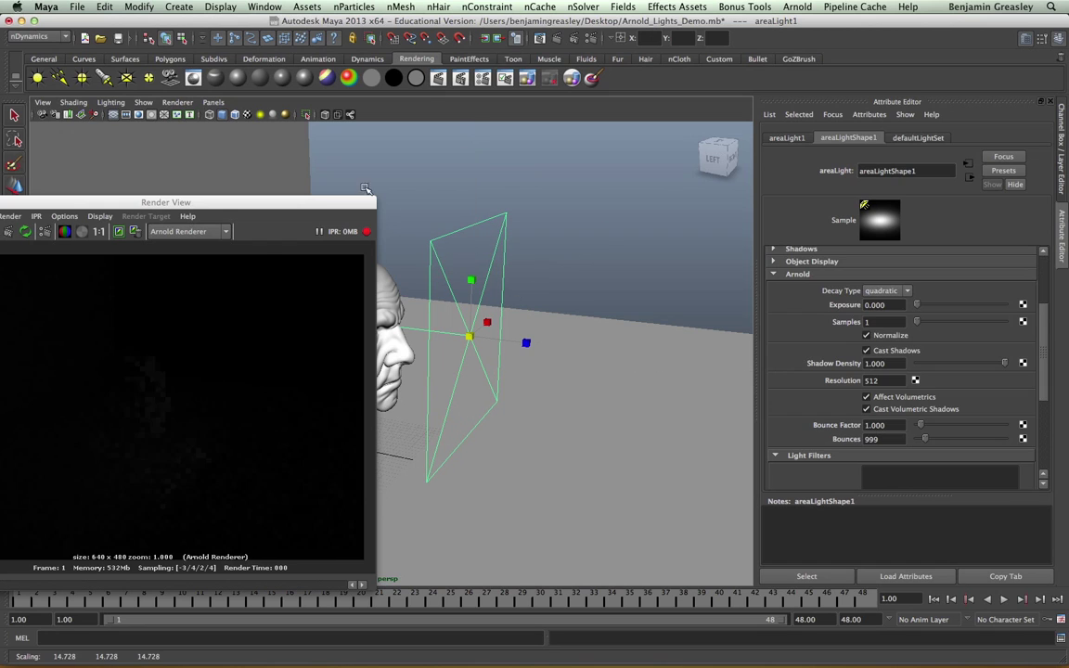
pyautogui.moveTo(256, 202); pyautogui.dragTo(397, 155)
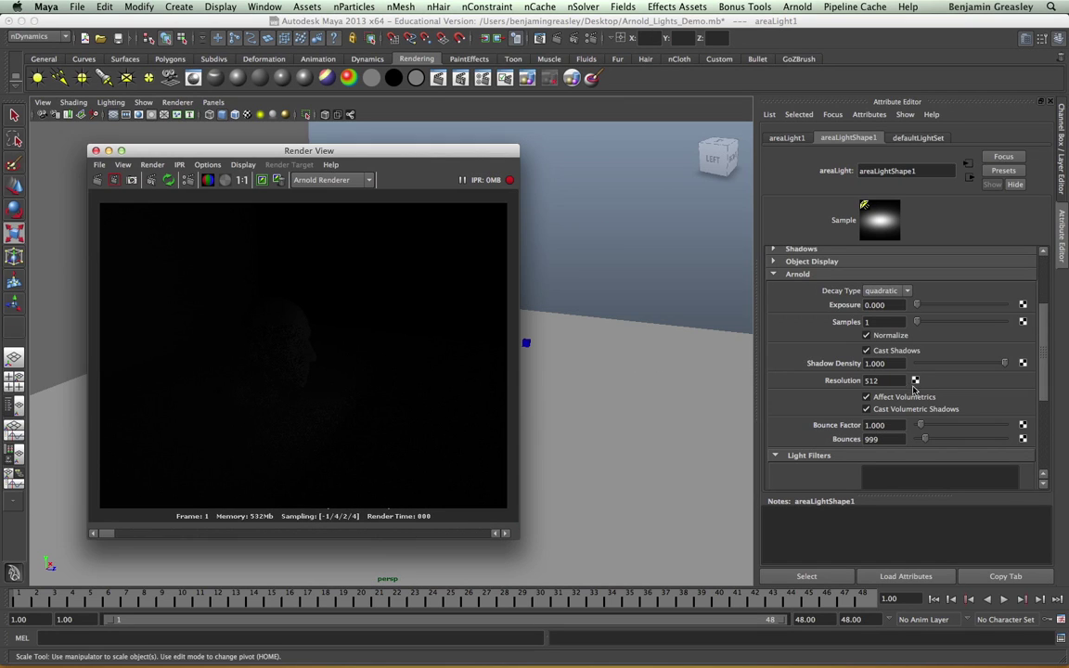
# - Turn off Normalize for the area light and move it away from the face to about 0, 20, 24.1
pyautogui.click(891, 336)
pyautogui.moveTo(499, 153); pyautogui.dragTo(425, 165)
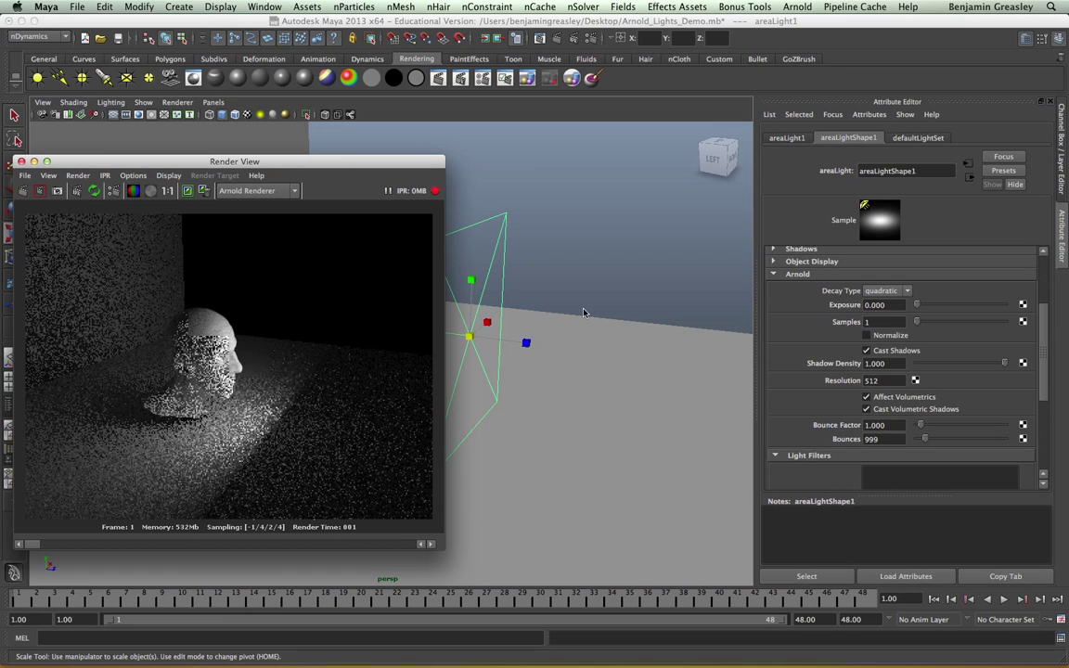
pyautogui.keyDown('alt'); pyautogui.moveTo(561, 310); pyautogui.dragTo(592, 303); pyautogui.keyUp('alt')
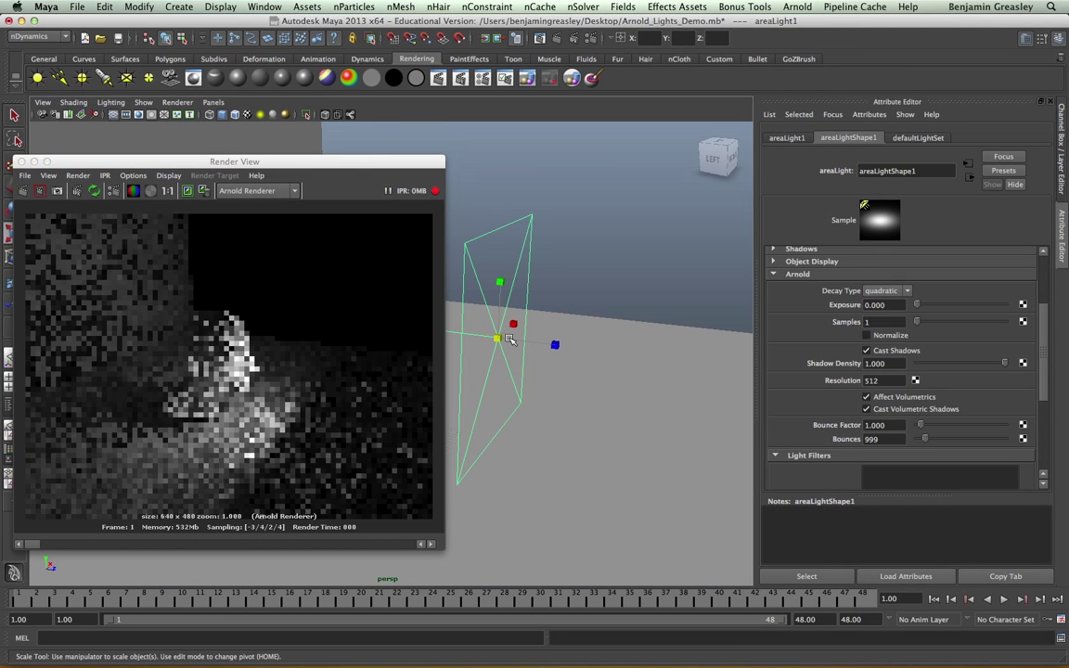
pyautogui.press('w')
pyautogui.moveTo(541, 342); pyautogui.dragTo(573, 351)
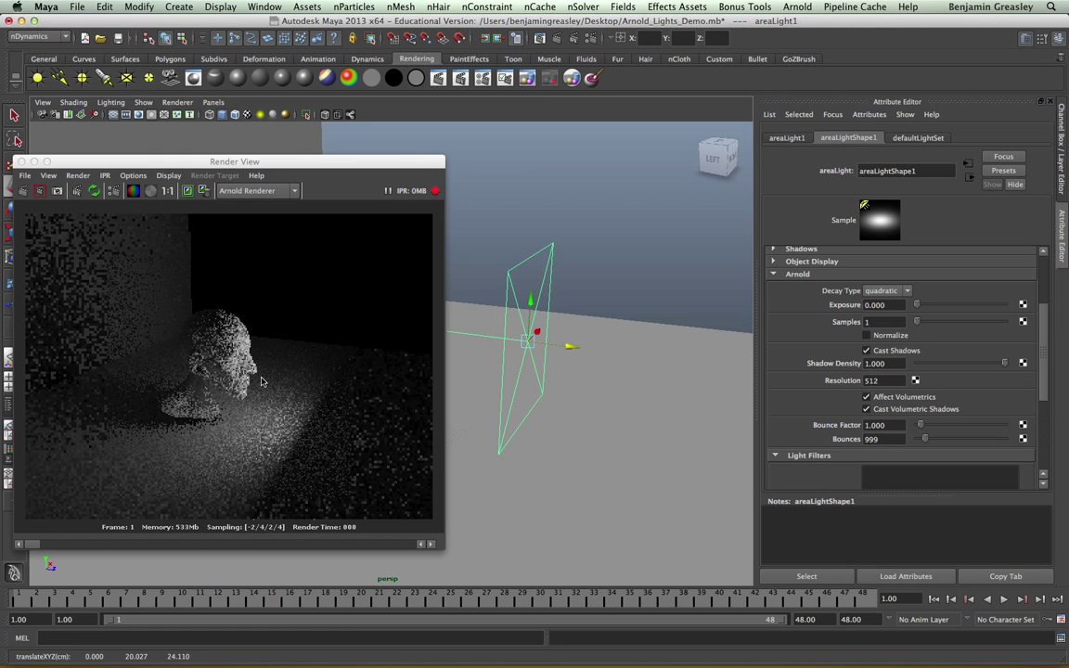
pyautogui.moveTo(427, 167); pyautogui.dragTo(459, 189)
pyautogui.moveTo(453, 399); pyautogui.dragTo(643, 427, button='middle')
pyautogui.keyDown('alt'); pyautogui.moveTo(643, 428); pyautogui.dragTo(557, 437); pyautogui.keyUp('alt')
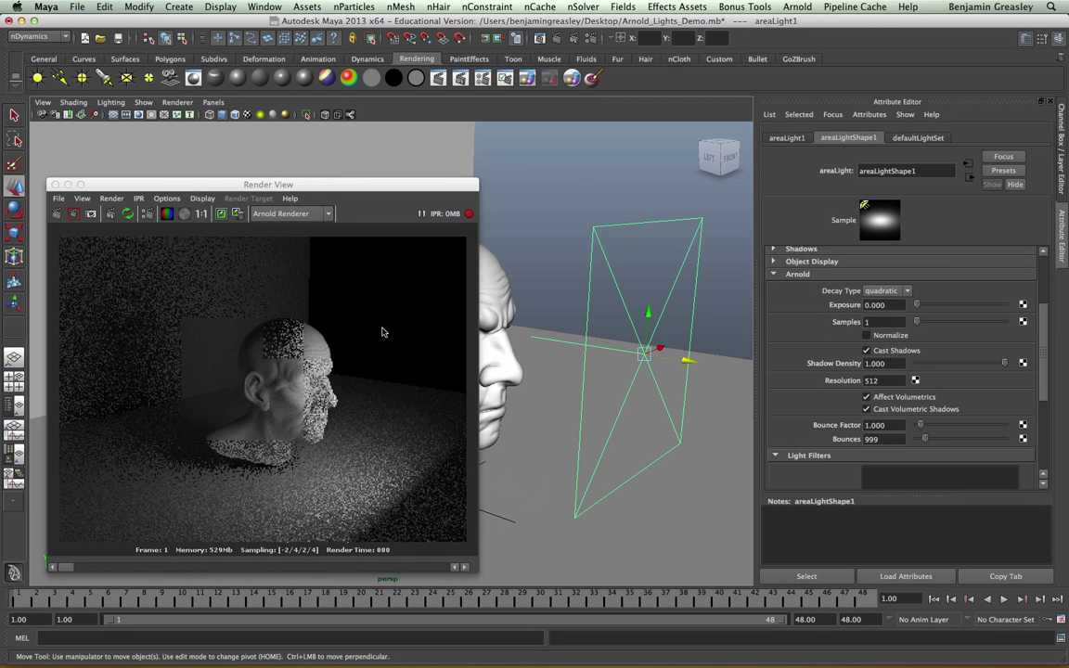
pyautogui.write('5')
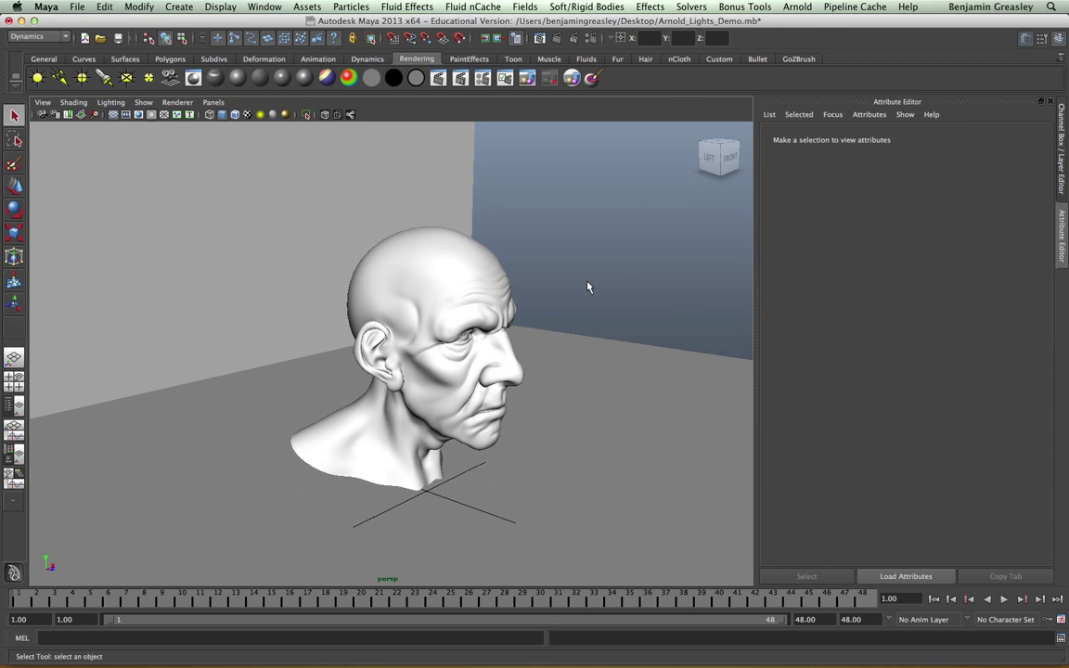
# - Create an Arnold area light and move it up and out in front of the face
pyautogui.click(798, 7)
pyautogui.moveTo(817, 41)
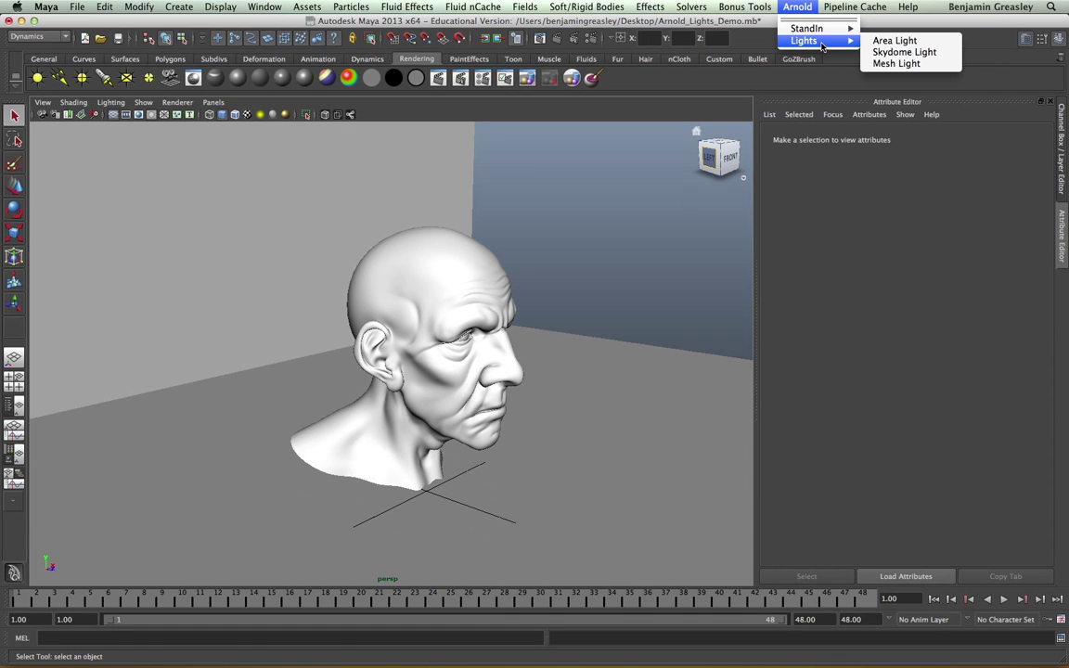
pyautogui.click(895, 41)
pyautogui.press('w')
pyautogui.moveTo(469, 457); pyautogui.dragTo(547, 323)
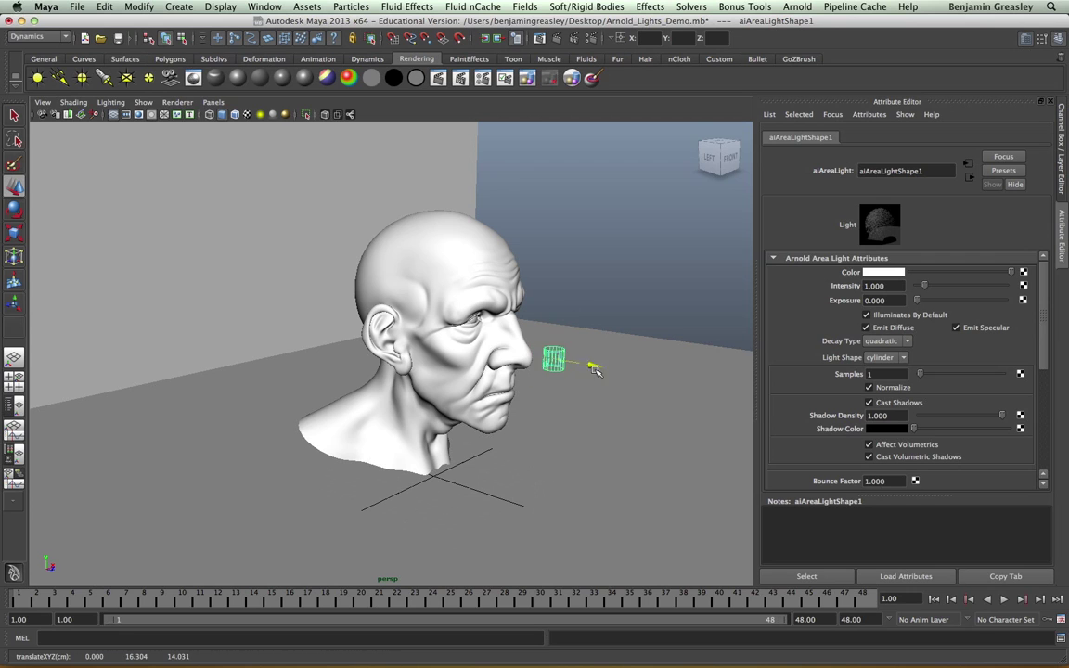
pyautogui.moveTo(588, 369); pyautogui.dragTo(625, 374)
# - Start a render preview, scale the cylinder light up to about head size and move it back to about 0, 16.3, 22.5
pyautogui.click(515, 39)
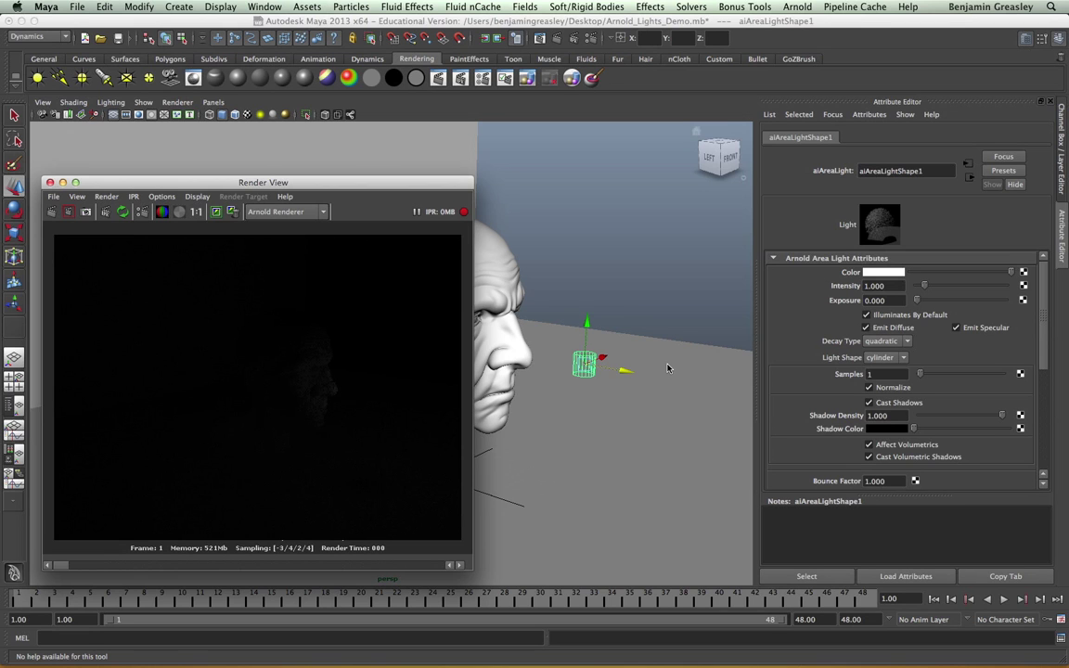
pyautogui.press('r')
pyautogui.moveTo(535, 334); pyautogui.dragTo(724, 384, button='middle')
pyautogui.press('w')
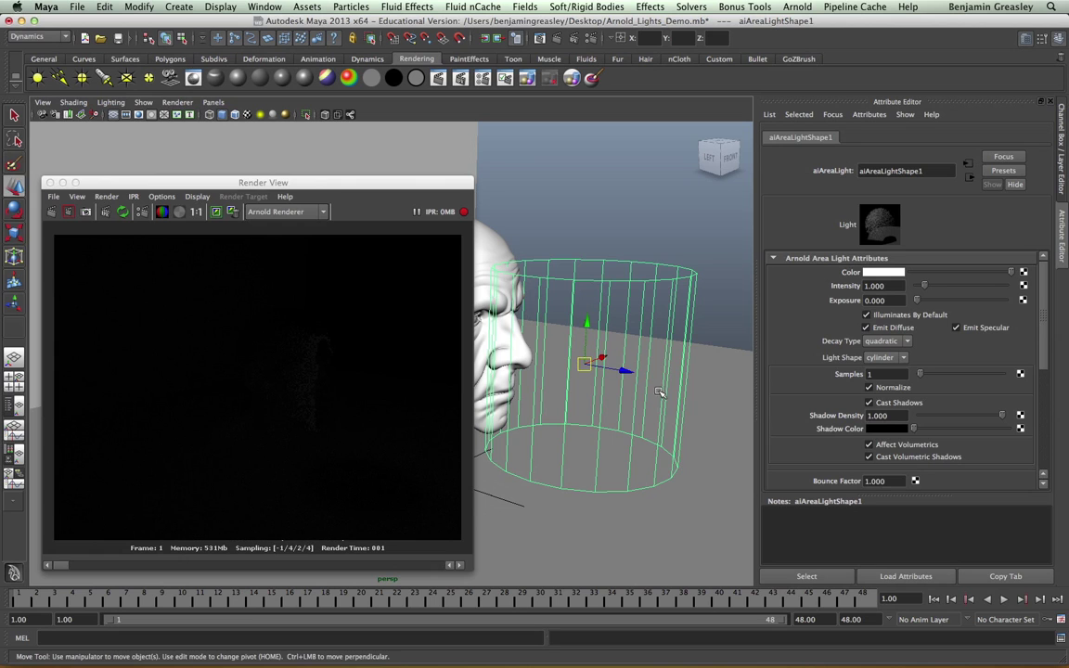
pyautogui.moveTo(658, 393); pyautogui.dragTo(703, 397, button='middle')
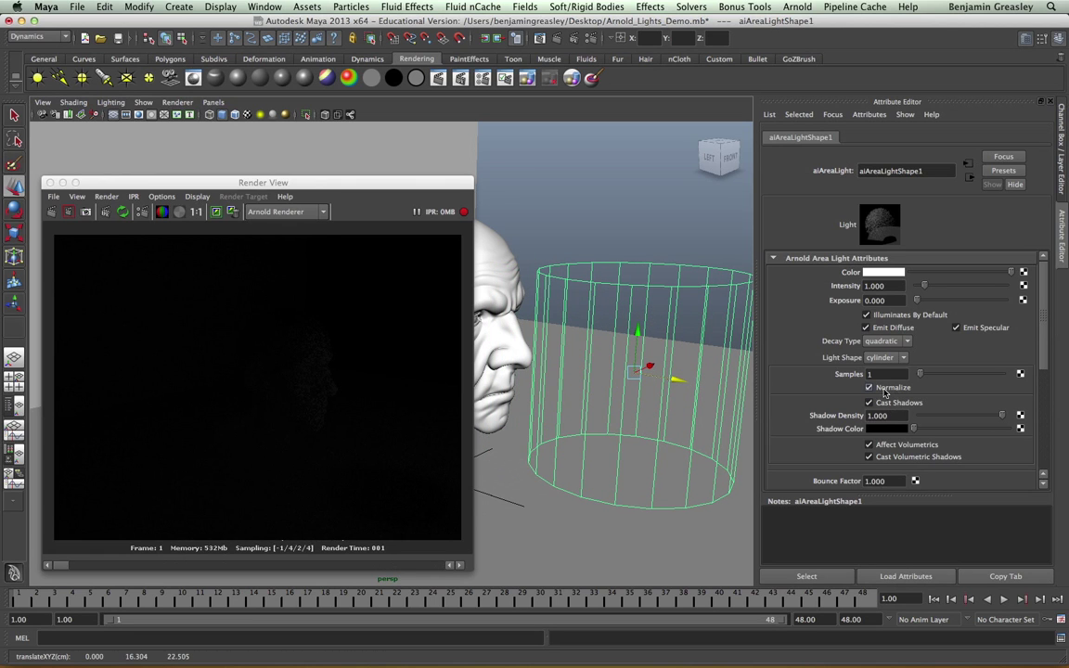
# - Turn off Normalize for the Arnold area light and change its light shape to disk
pyautogui.click(883, 389)
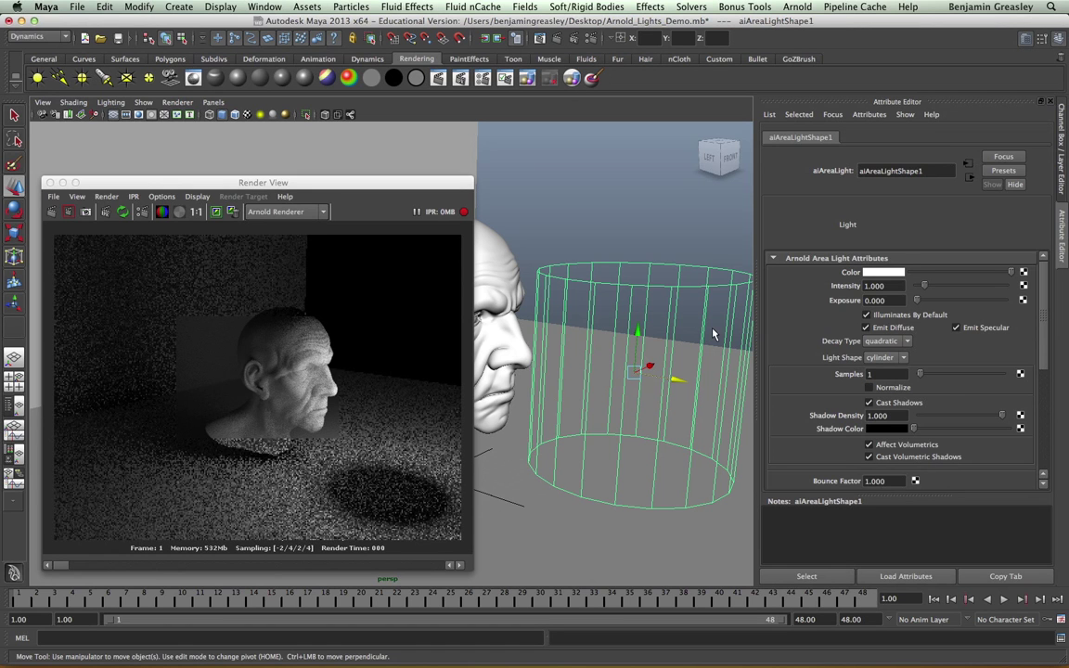
pyautogui.keyDown('alt'); pyautogui.moveTo(713, 334); pyautogui.dragTo(789, 372); pyautogui.keyUp('alt')
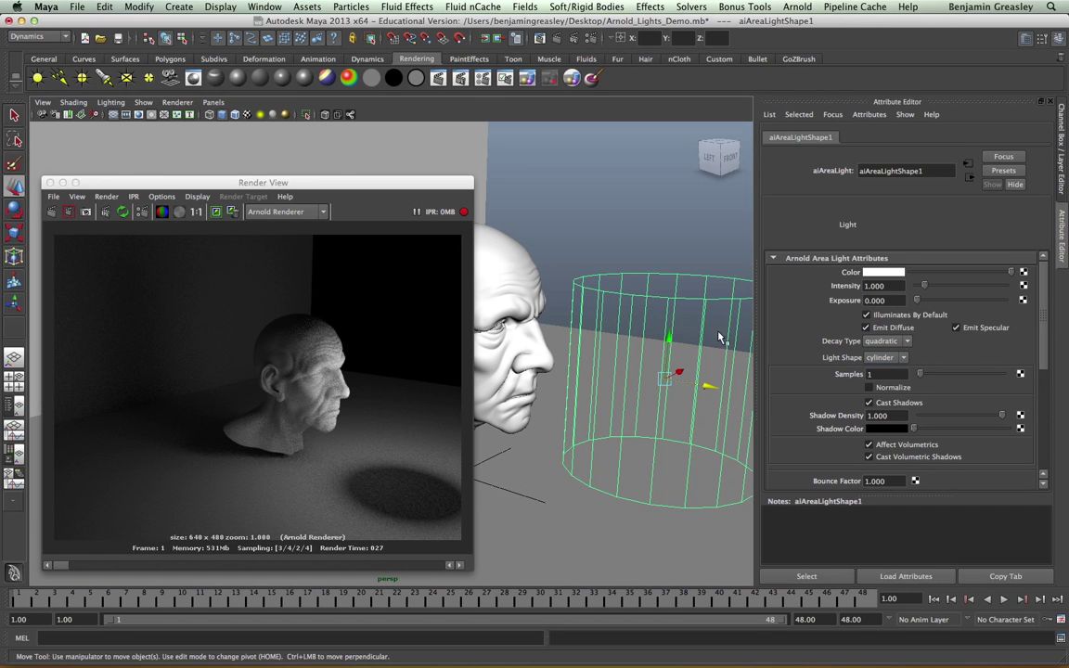
pyautogui.click(877, 359)
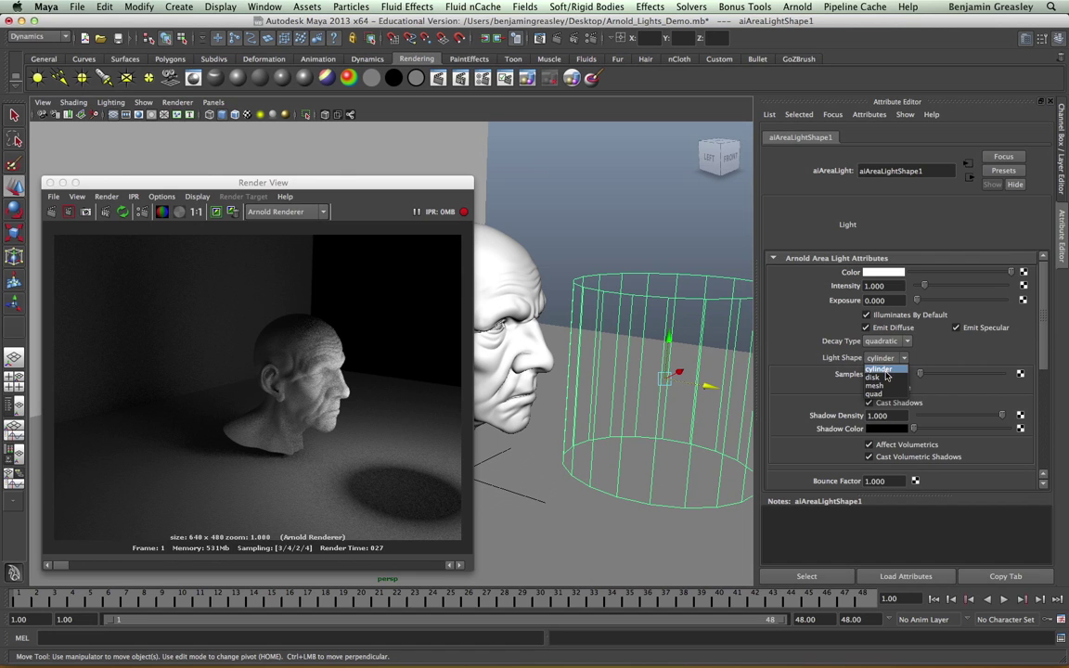
pyautogui.click(879, 377)
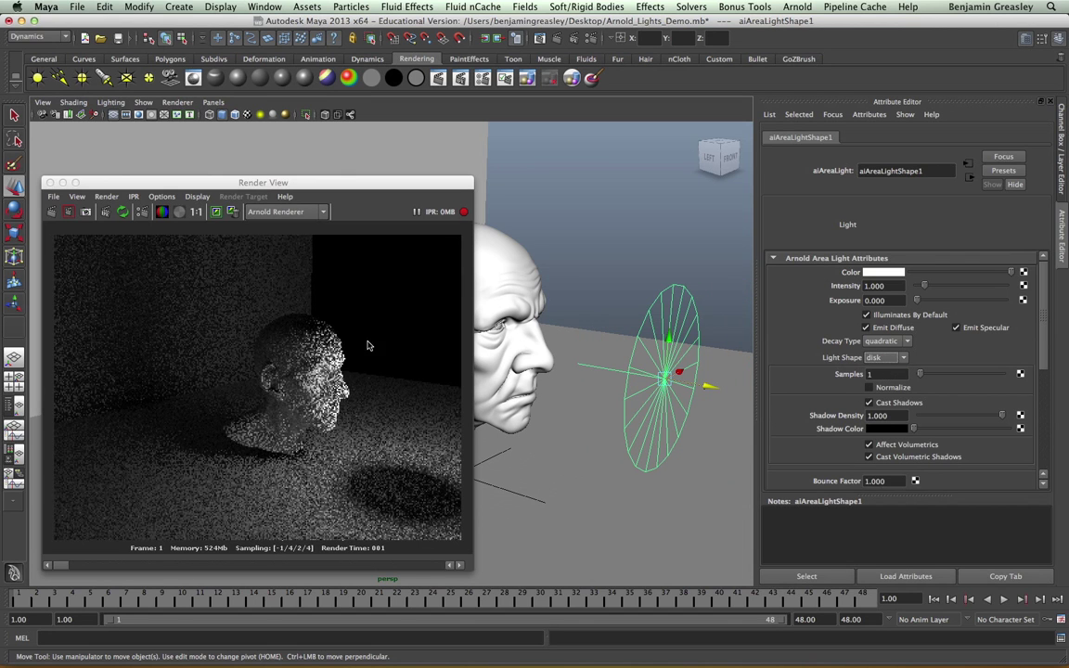
# - Change the Arnold area light's shape to quad and reopen the light shape options
pyautogui.click(874, 359)
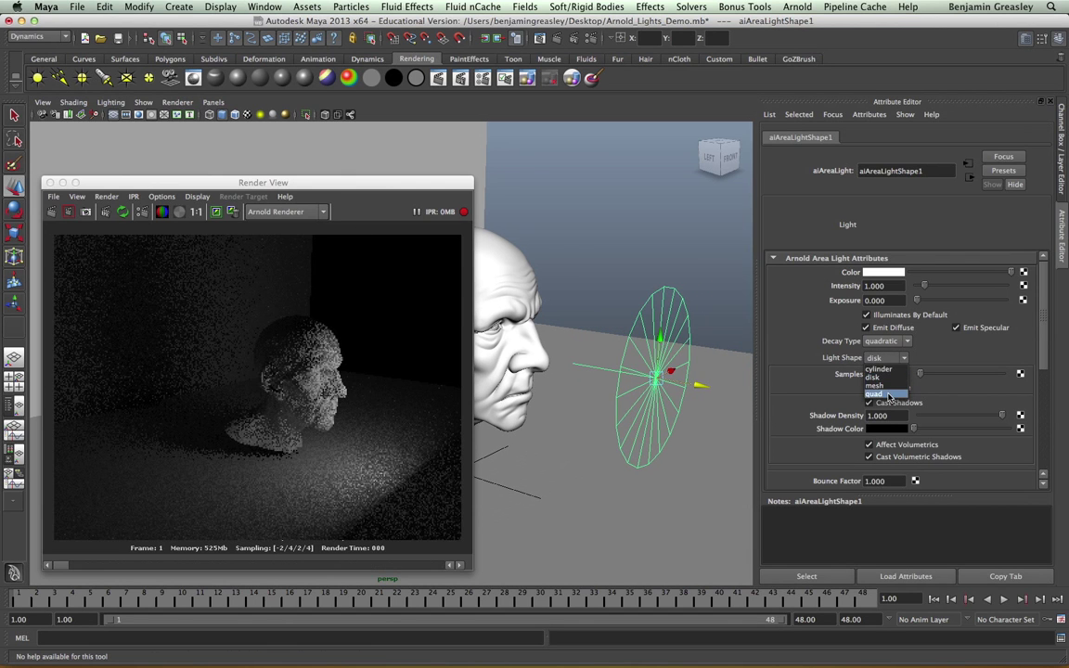
pyautogui.click(873, 394)
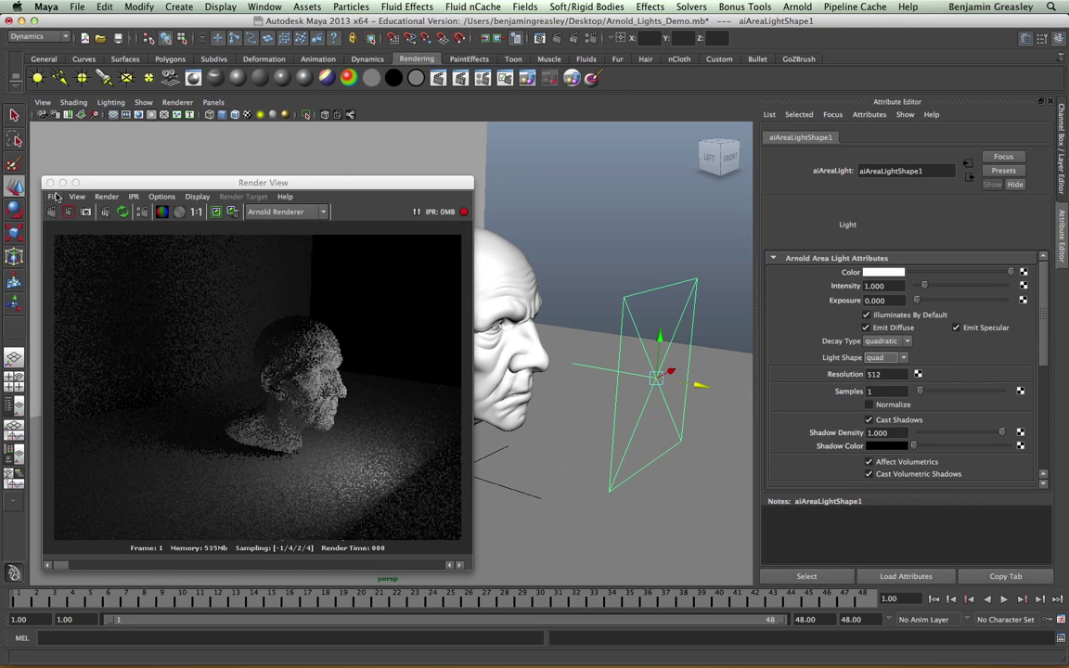
pyautogui.click(186, 352)
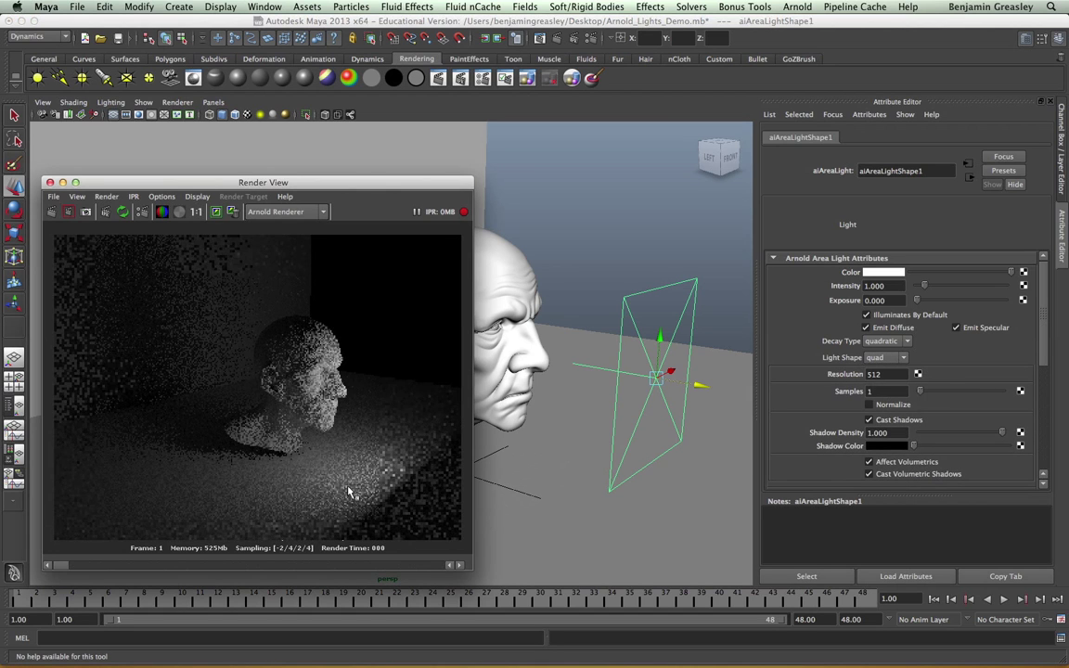
pyautogui.click(897, 358)
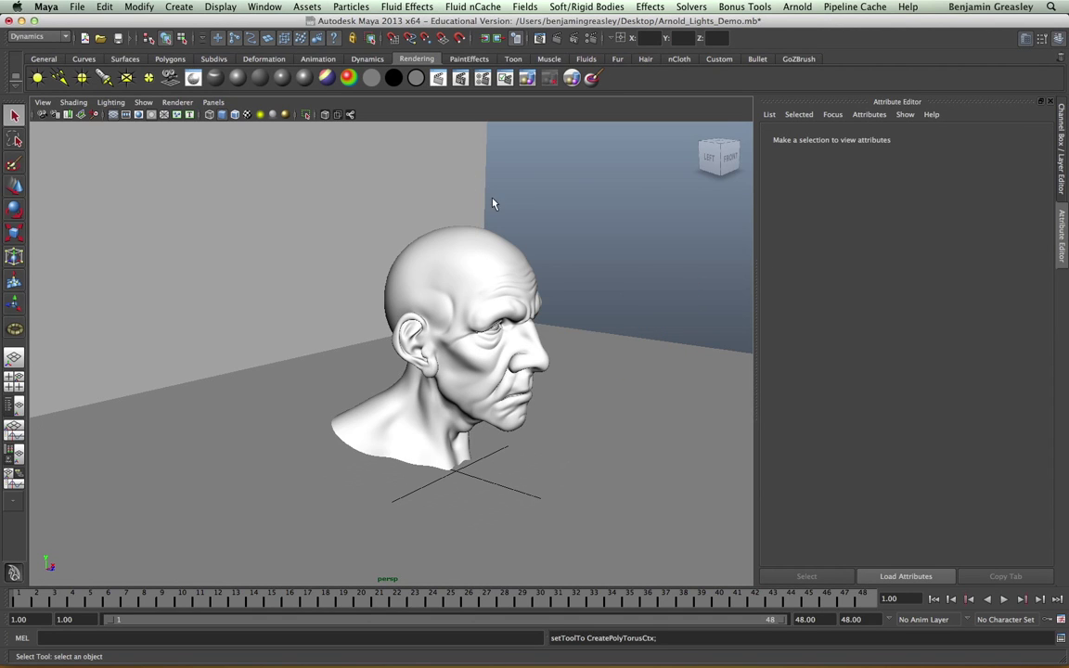
# - Create a large polygon torus around the base of the head and turn it into an Arnold mesh light
pyautogui.click(169, 59)
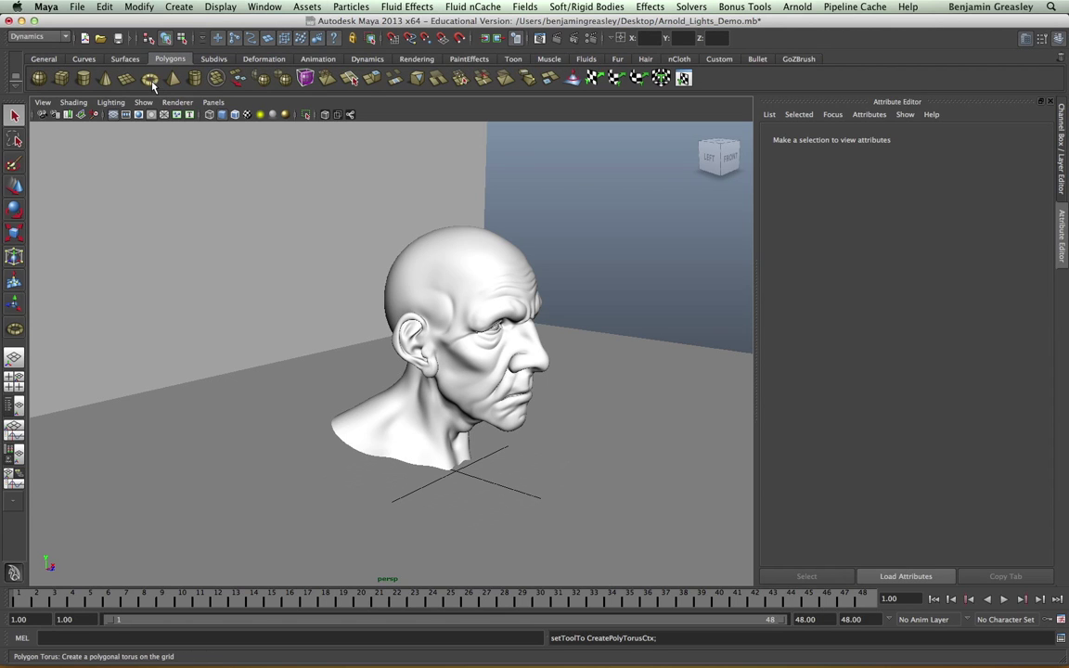
pyautogui.click(150, 79)
pyautogui.moveTo(466, 477)
pyautogui.mouseDown()
pyautogui.moveTo(506, 471)
pyautogui.moveTo(685, 529)
pyautogui.moveTo(604, 277)
pyautogui.mouseUp()
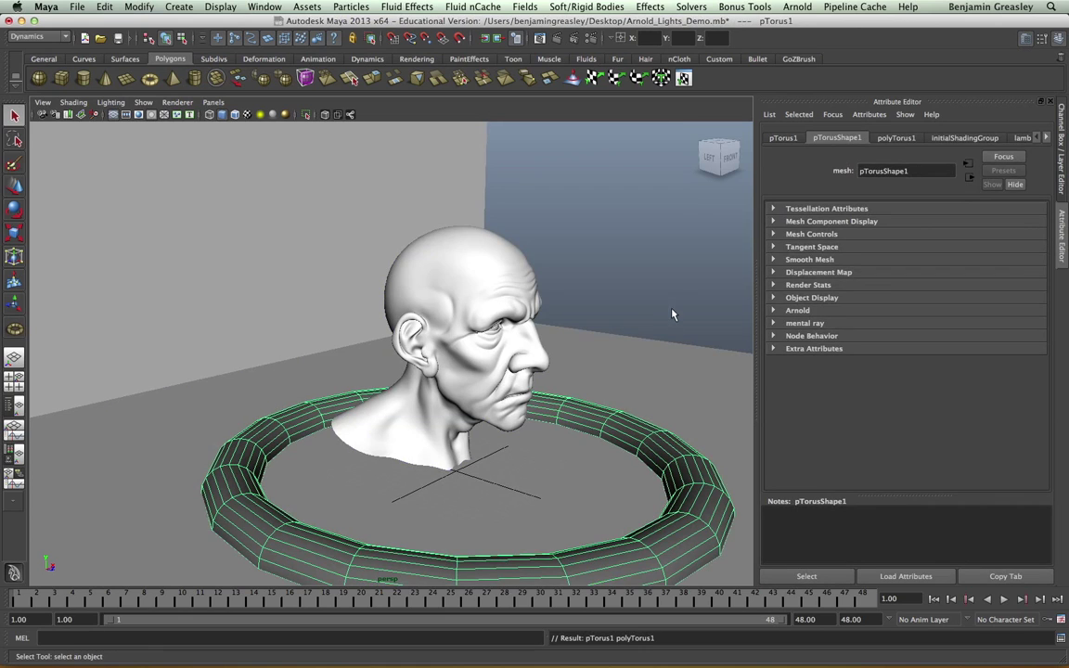
pyautogui.click(797, 7)
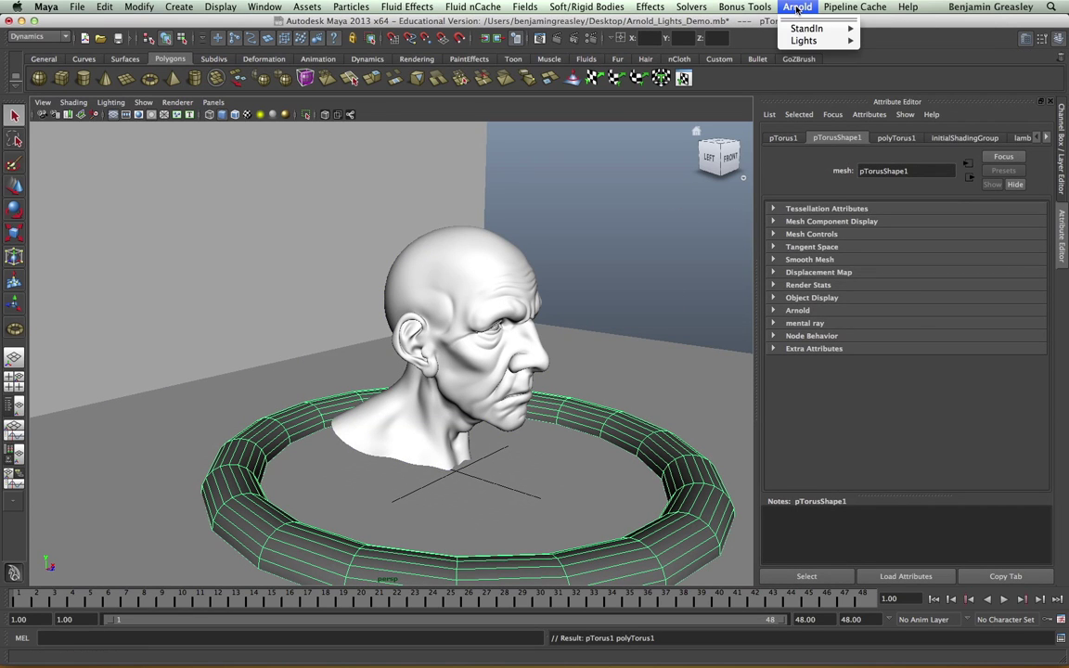
pyautogui.moveTo(841, 41)
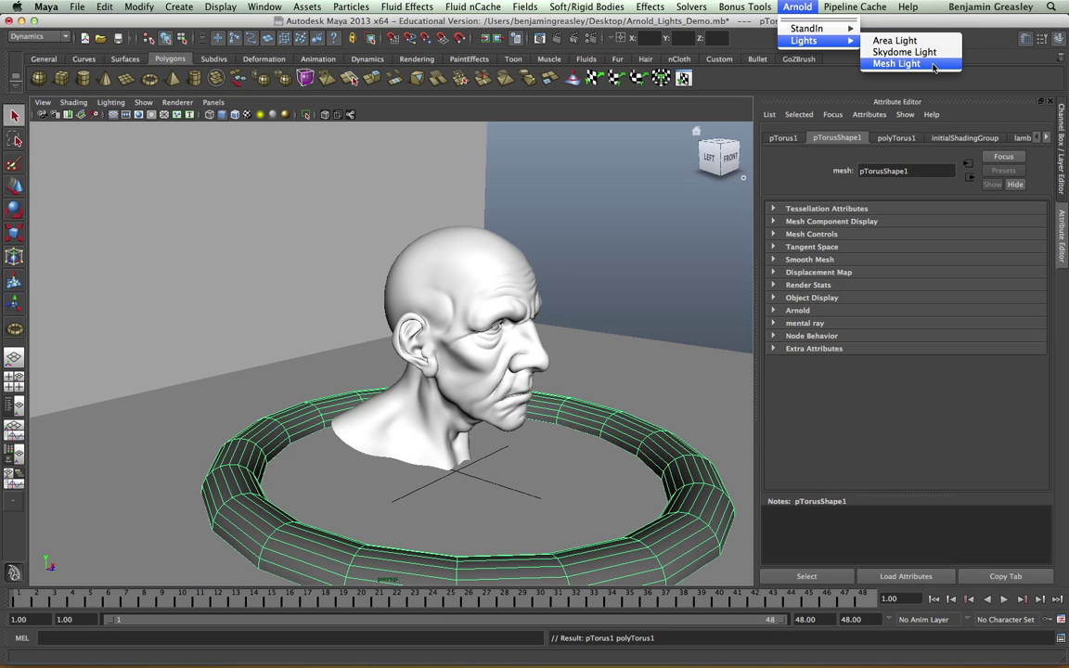
pyautogui.click(897, 64)
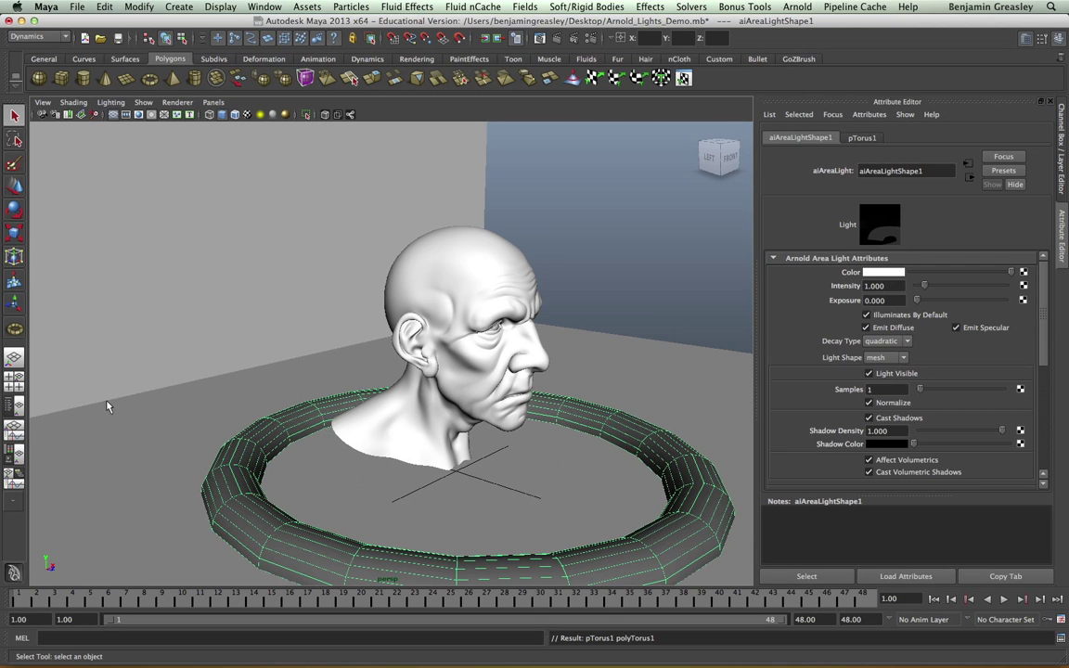
# - Show the Outliner beside the viewport, select aiAreaLight1 and raise the ring light to face height
pyautogui.click(14, 409)
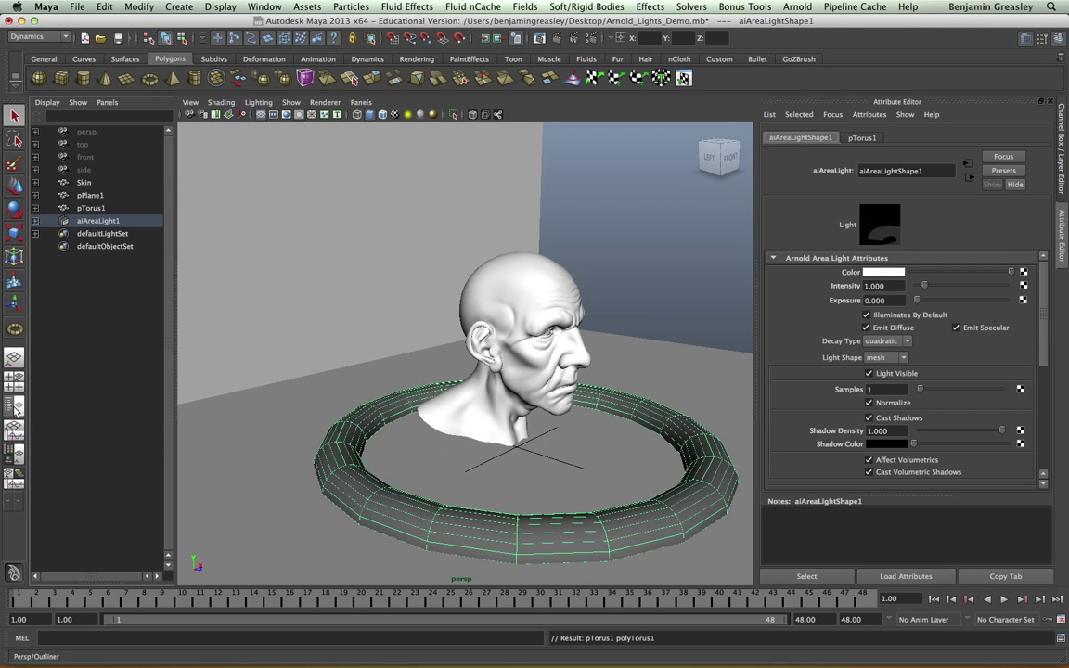
pyautogui.click(97, 209)
pyautogui.click(102, 221)
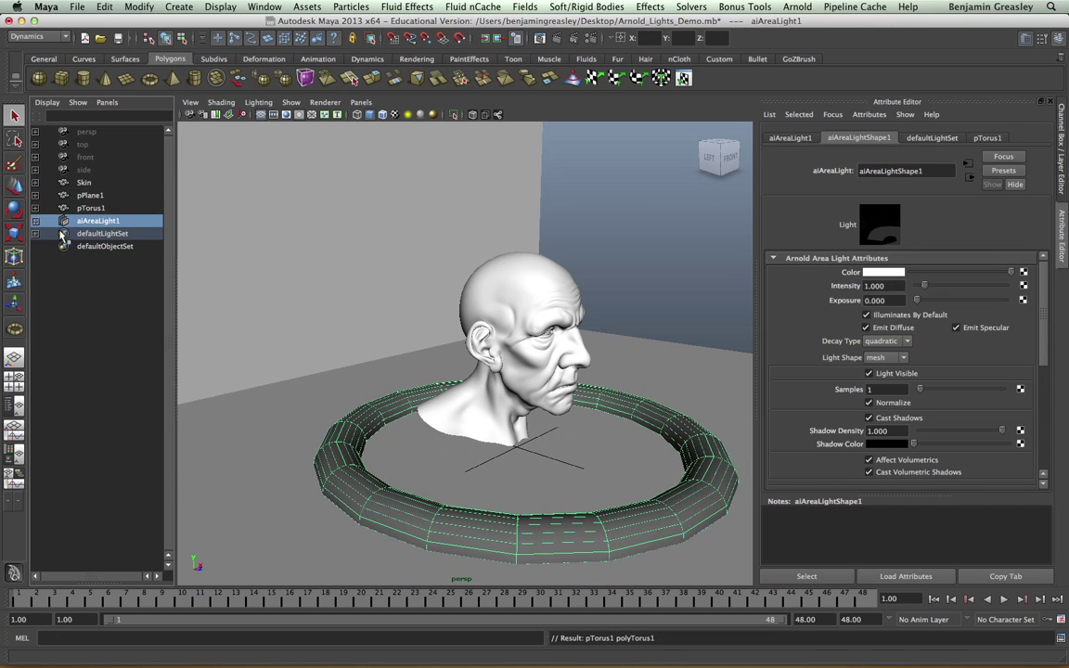
pyautogui.press('w')
pyautogui.moveTo(517, 445); pyautogui.dragTo(520, 293)
pyautogui.press('q')
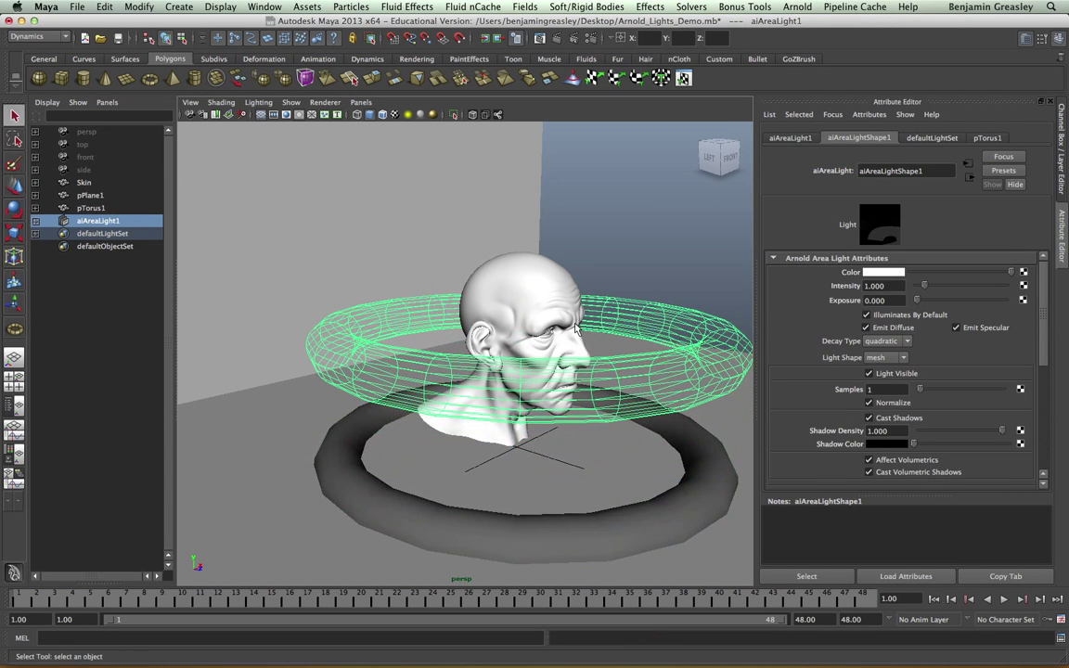
# - Select the original torus mesh and move it down below the floor
pyautogui.click(432, 516)
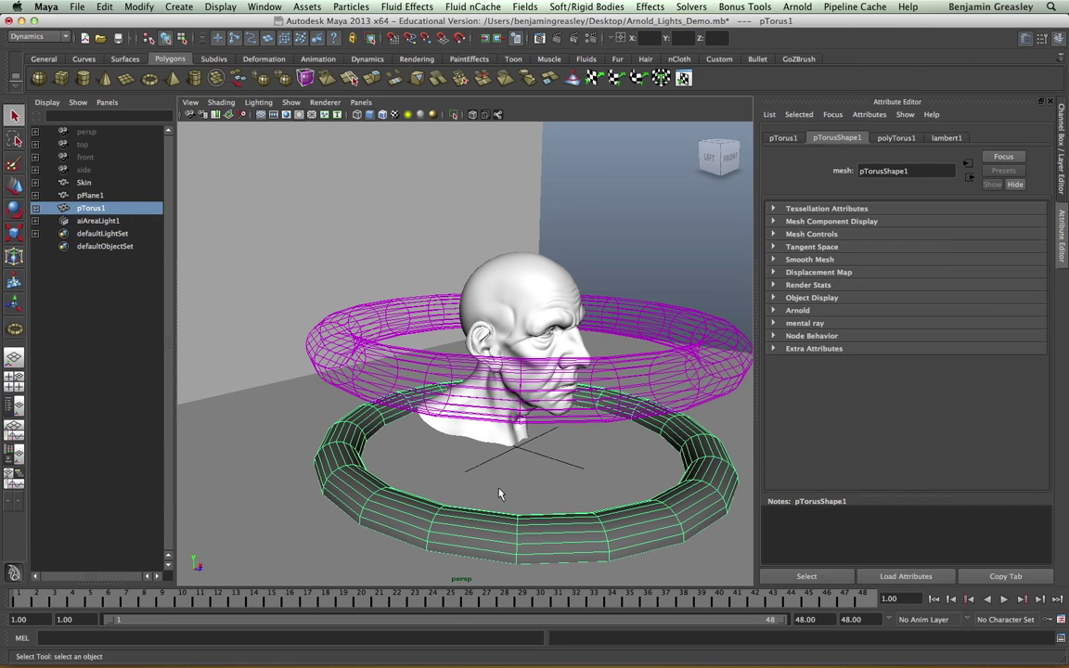
pyautogui.press('w')
pyautogui.moveTo(523, 409); pyautogui.dragTo(518, 465)
pyautogui.press('q')
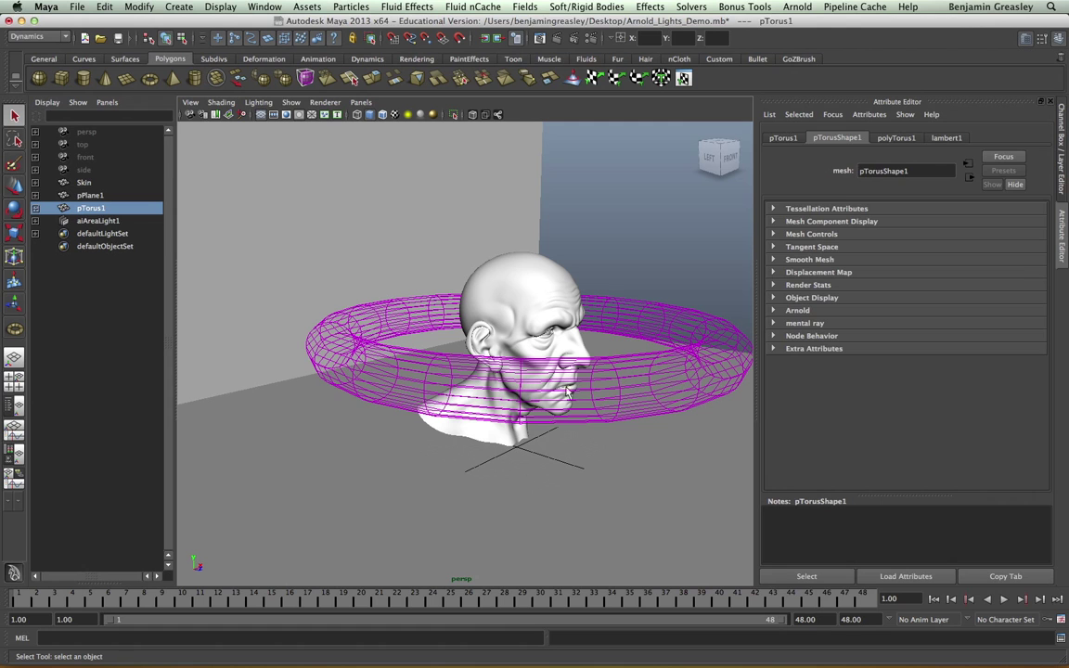
# - Start an IPR render of the ring-shaped mesh light and turn off its Normalize option
pyautogui.click(611, 274)
pyautogui.keyDown('alt'); pyautogui.moveTo(619, 193); pyautogui.dragTo(506, 311); pyautogui.keyUp('alt')
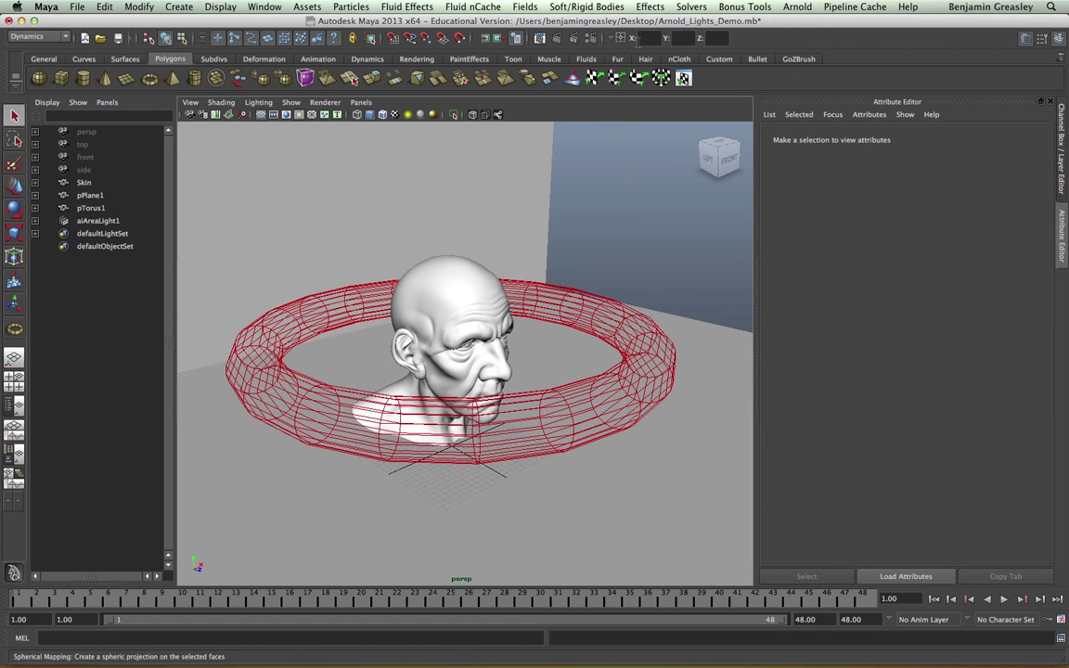
pyautogui.click(576, 40)
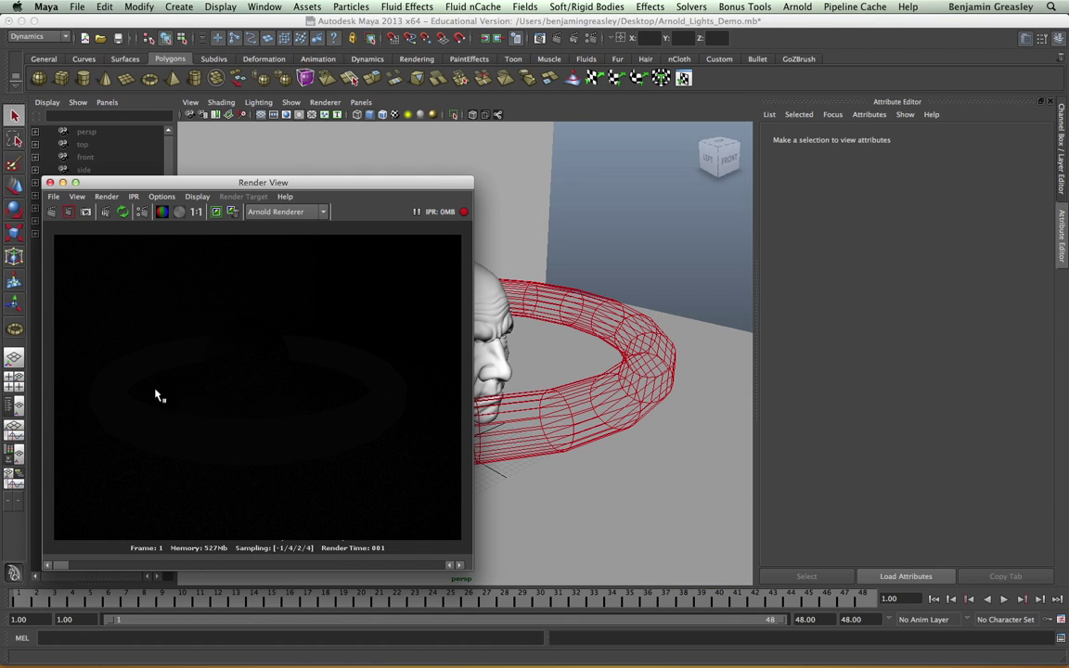
pyautogui.click(576, 359)
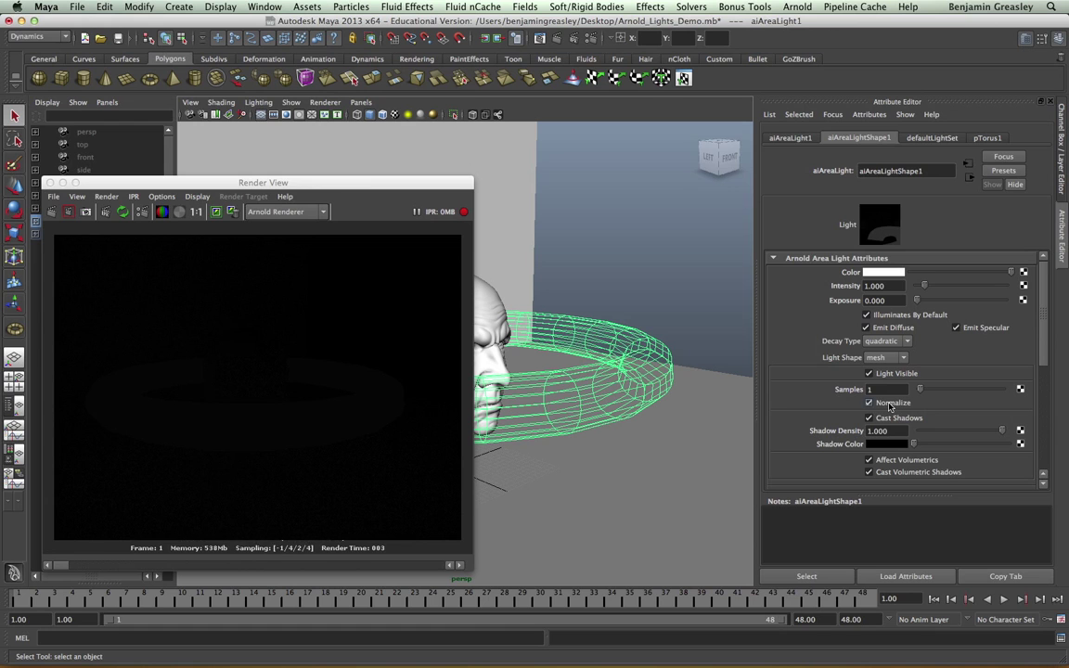
pyautogui.click(889, 405)
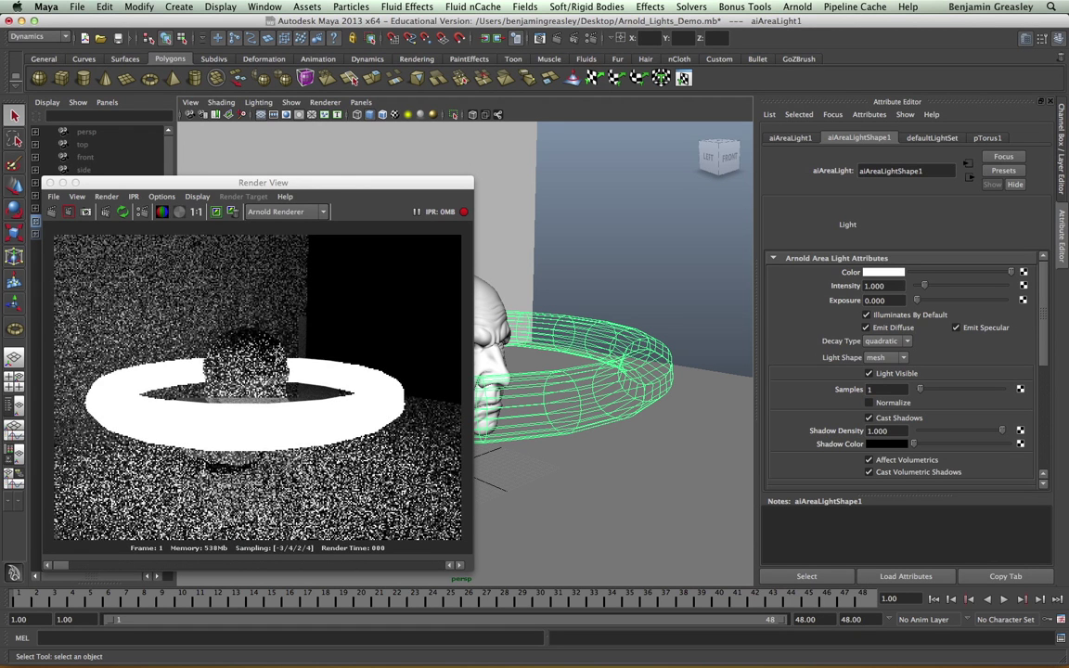
# - Set the mesh light's intensity to about 8.2 and exposure to about 7.75 with Normalize on, and turn off Light Visible
pyautogui.moveTo(924, 286); pyautogui.dragTo(989, 286)
pyautogui.moveTo(917, 300); pyautogui.dragTo(984, 300)
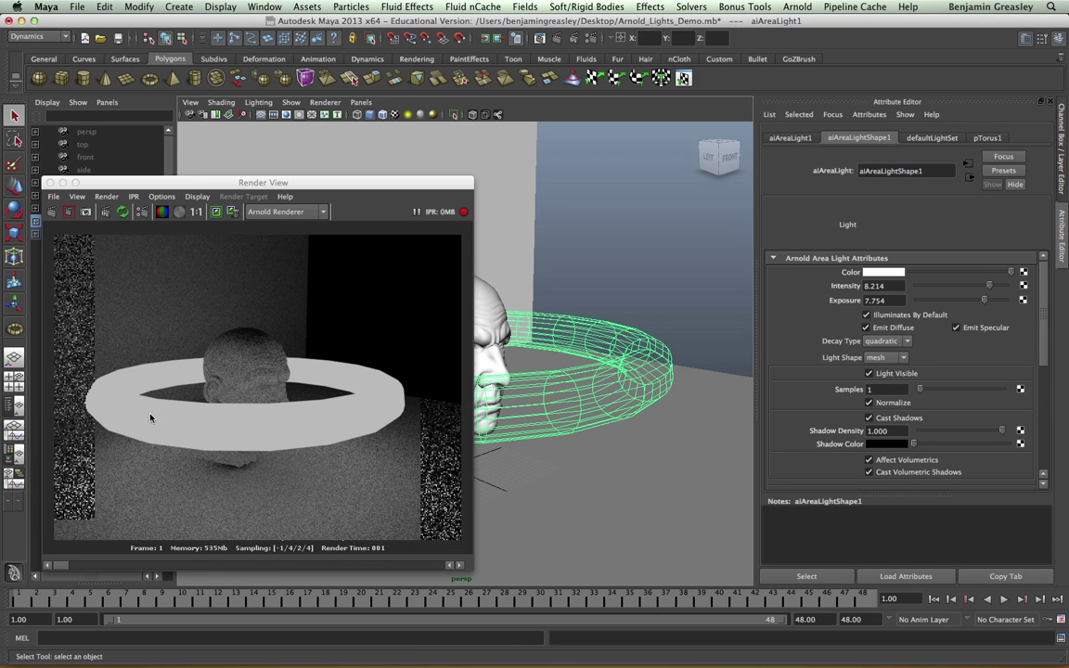
pyautogui.click(883, 375)
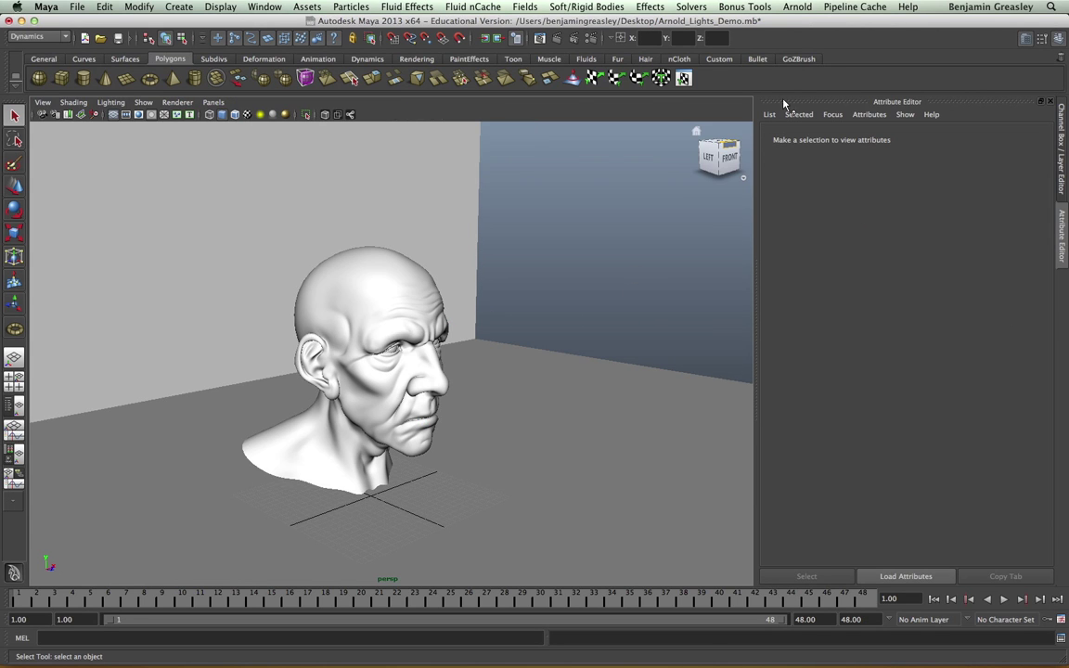
# - Create an Arnold skydome light
pyautogui.click(799, 7)
pyautogui.moveTo(815, 41)
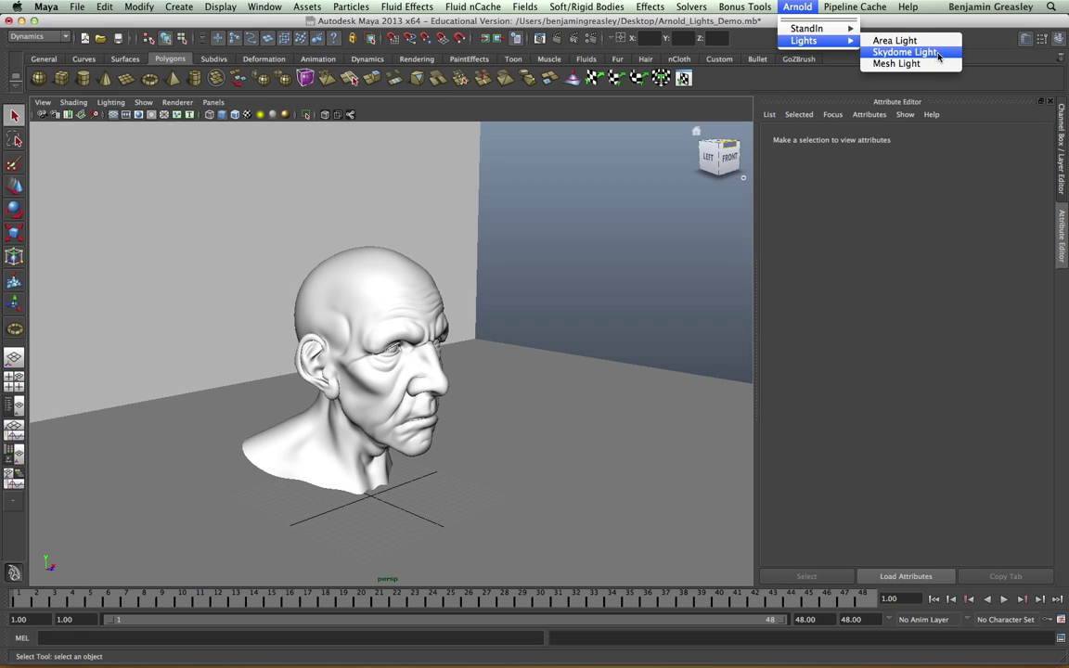